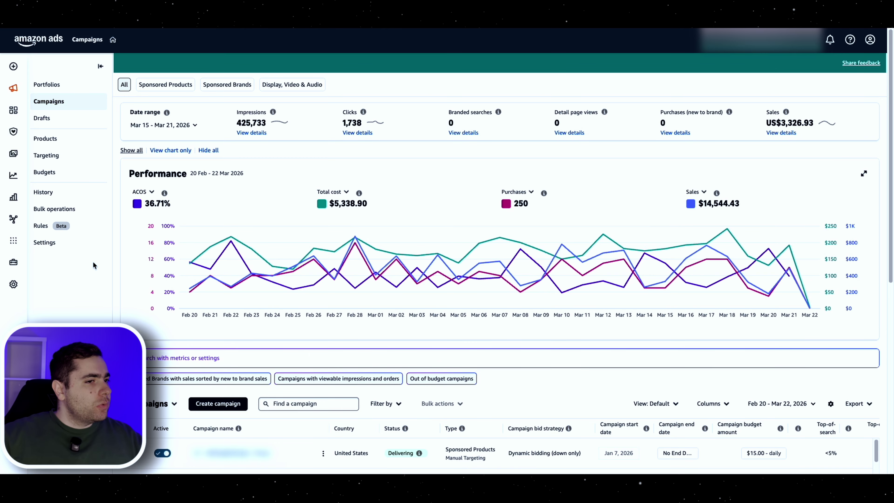
Step: Check the Sponsored Products daily budget cap in the advertising settings and return to the campaign overview
{"action": "left_click", "coordinate": [76, 242]}
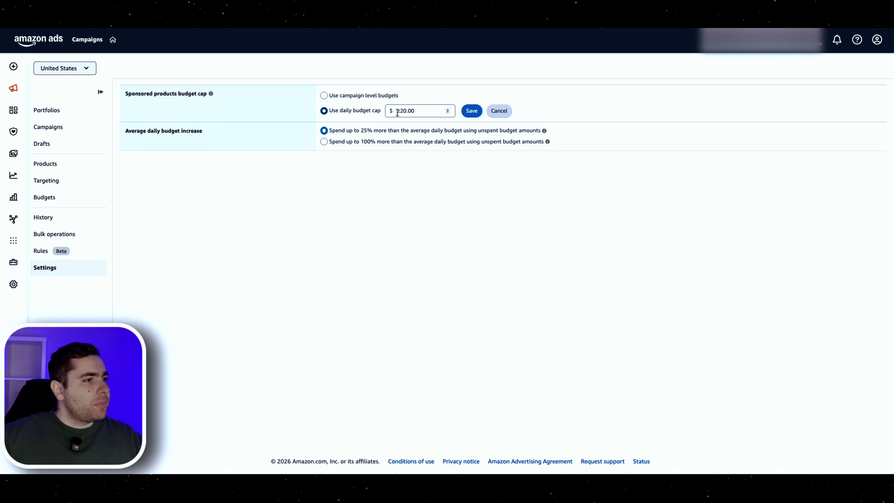
{"action": "left_click_drag", "start_coordinate": [398, 112], "coordinate": [414, 113]}
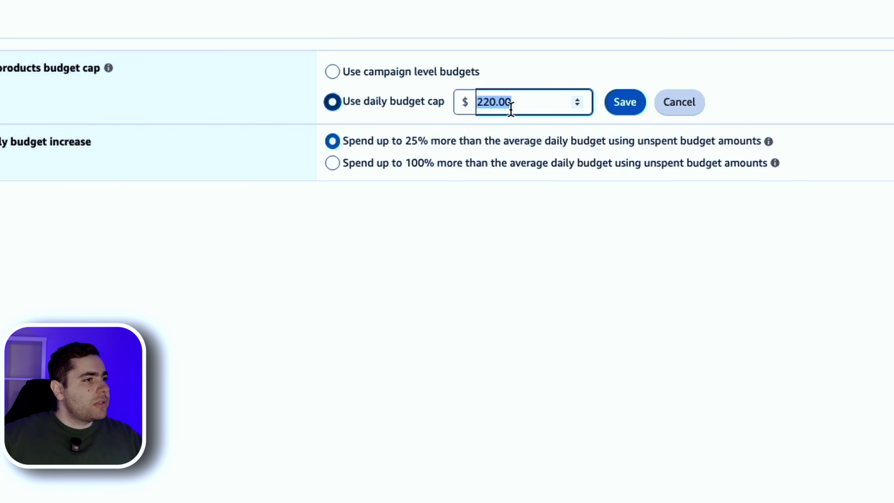
{"action": "left_click", "coordinate": [522, 106]}
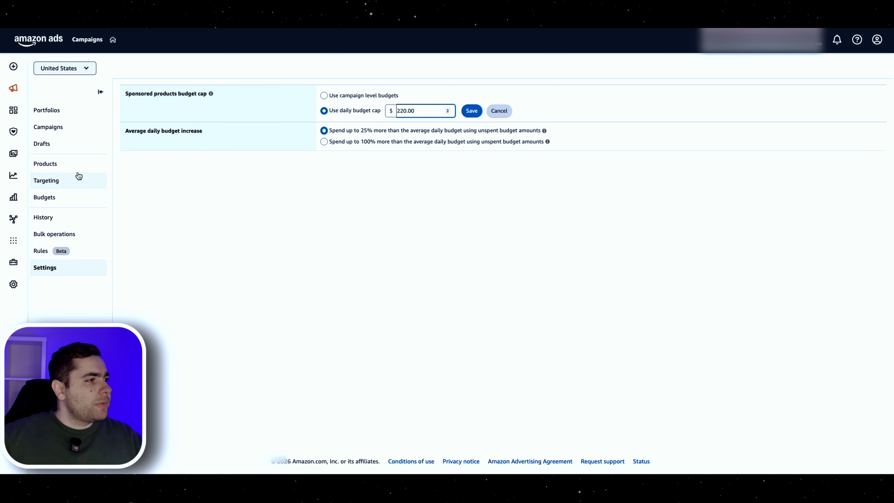
{"action": "left_click", "coordinate": [73, 128]}
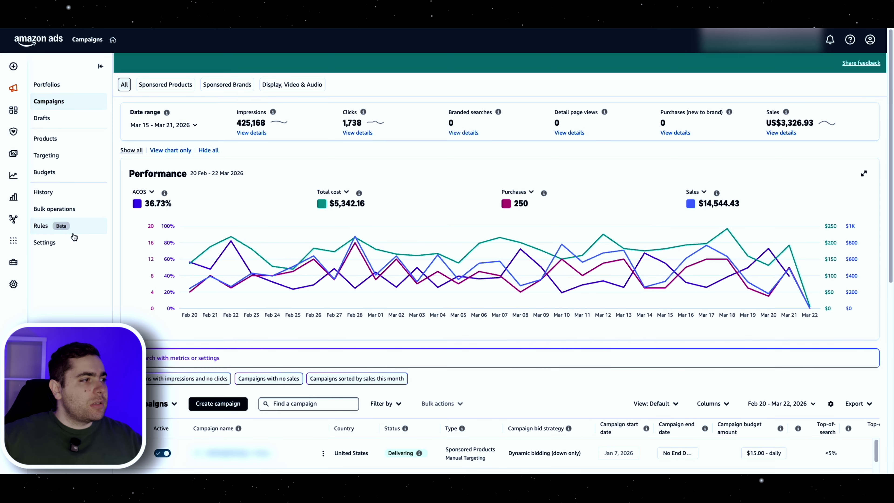
{"action": "left_click", "coordinate": [67, 243]}
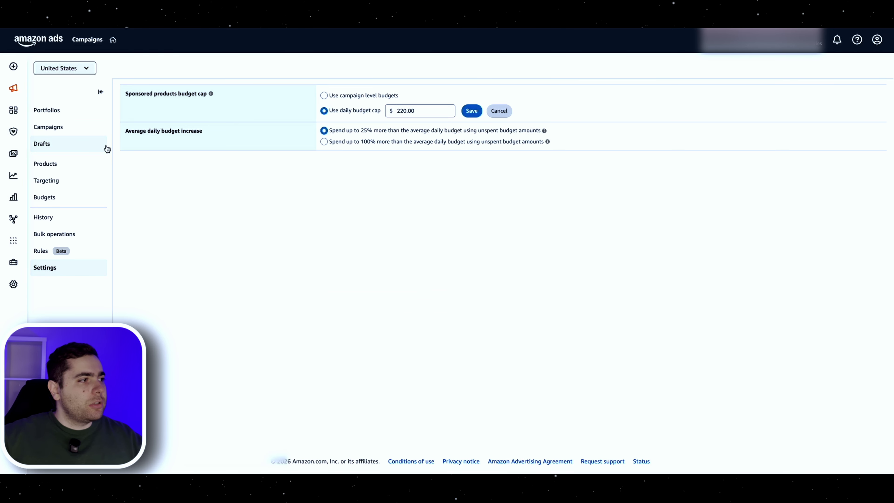
{"action": "left_click", "coordinate": [67, 127]}
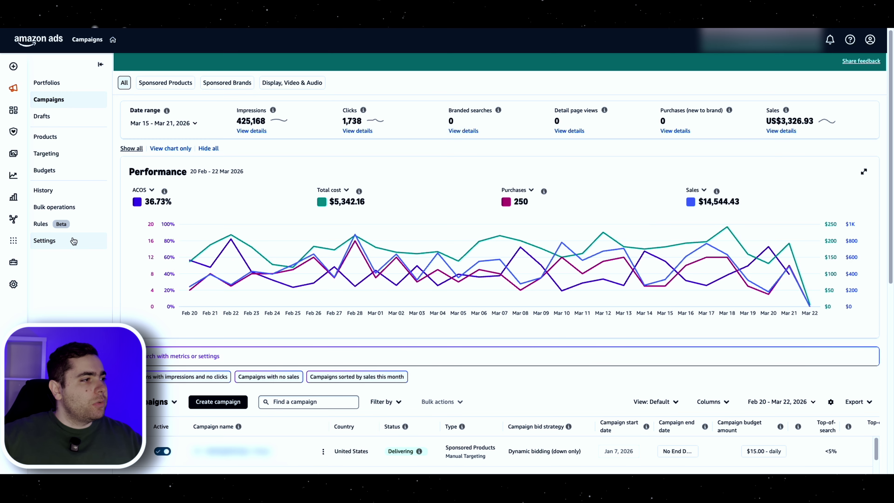
Step: Filter the campaign list by type to show only Sponsored Products campaigns
{"action": "scroll", "coordinate": [73, 241], "scroll_direction": "down", "scroll_amount": 1}
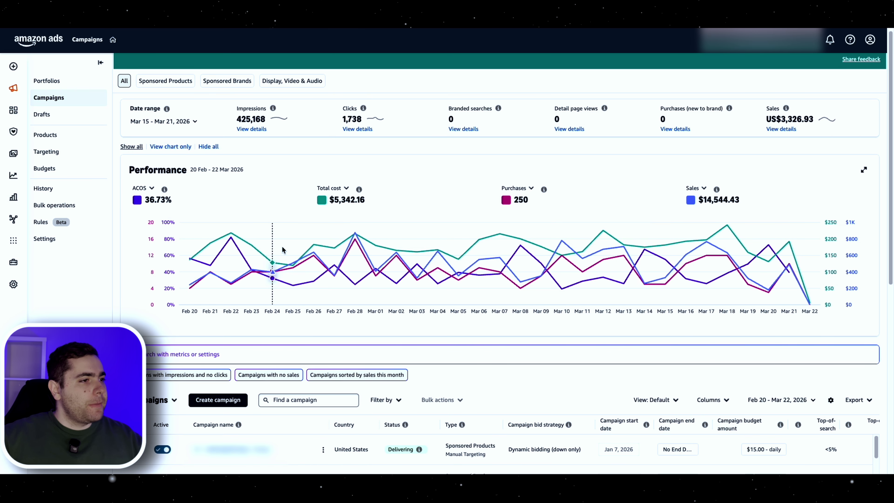
{"action": "mouse_move", "coordinate": [383, 246]}
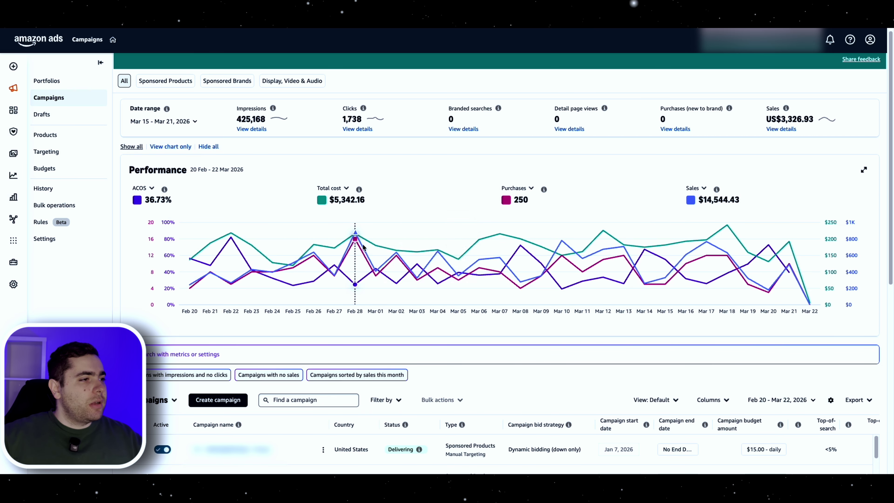
{"action": "mouse_move", "coordinate": [493, 245]}
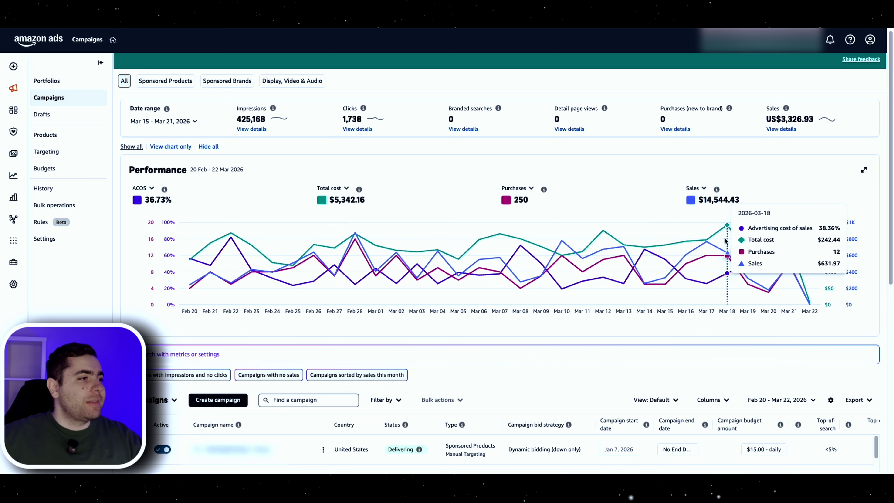
{"action": "left_click", "coordinate": [390, 401]}
{"action": "left_click", "coordinate": [384, 447]}
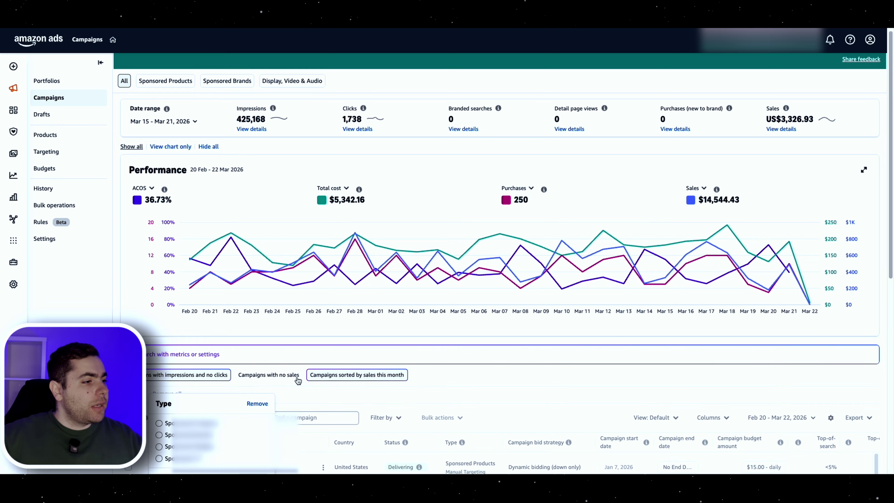
{"action": "scroll", "coordinate": [260, 391], "scroll_direction": "down", "scroll_amount": 2}
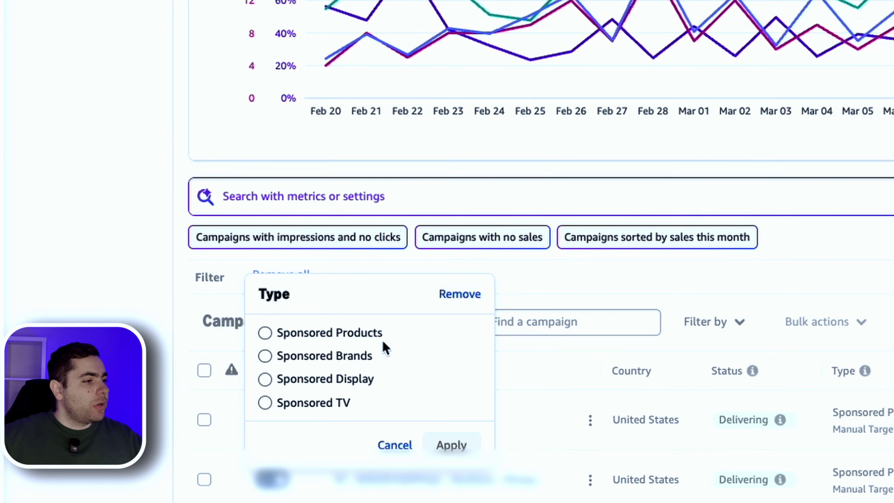
{"action": "left_click", "coordinate": [211, 357]}
{"action": "left_click", "coordinate": [366, 382]}
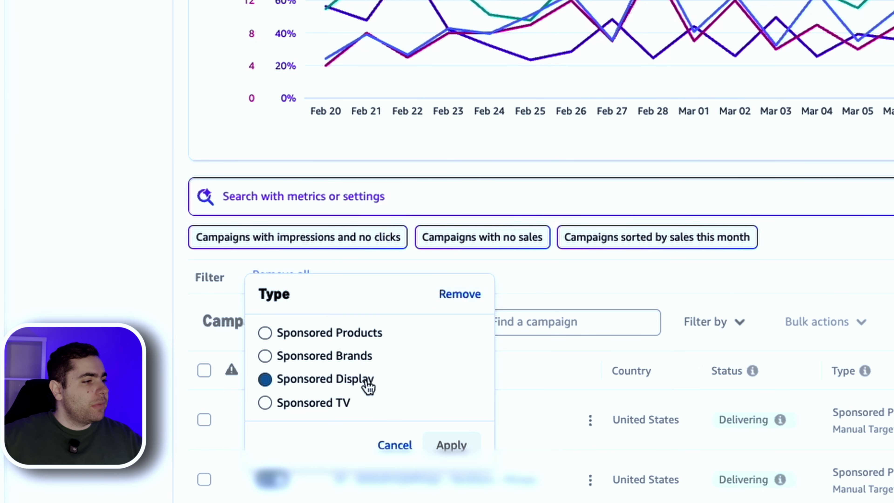
{"action": "left_click", "coordinate": [343, 410]}
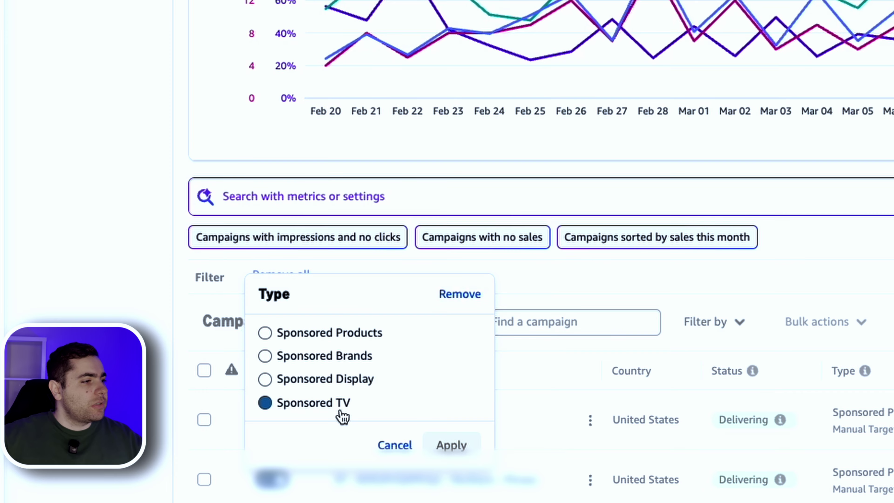
{"action": "left_click", "coordinate": [357, 338]}
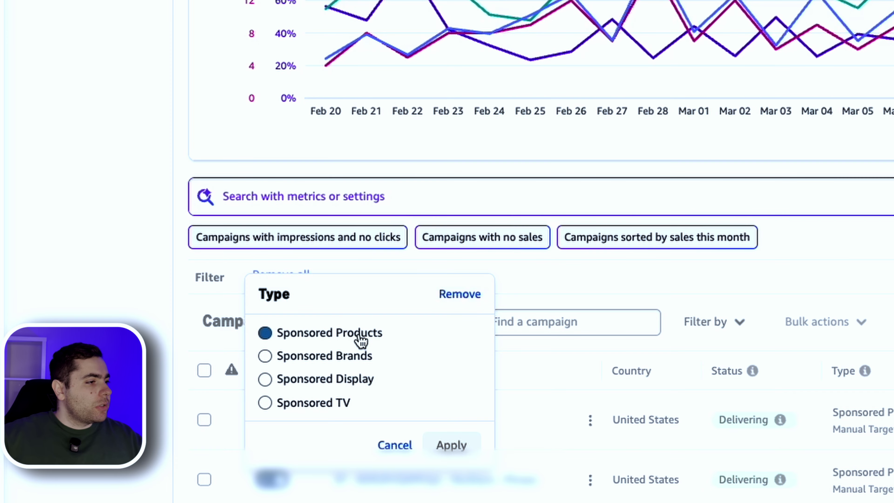
{"action": "left_click", "coordinate": [451, 445]}
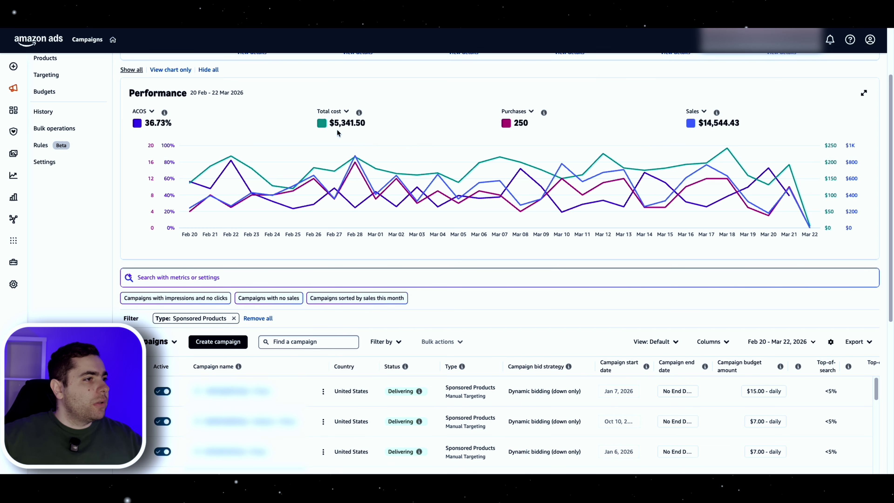
Step: Change the campaign type filter to Sponsored Brands and apply it
{"action": "left_click", "coordinate": [208, 319]}
{"action": "left_click", "coordinate": [190, 369]}
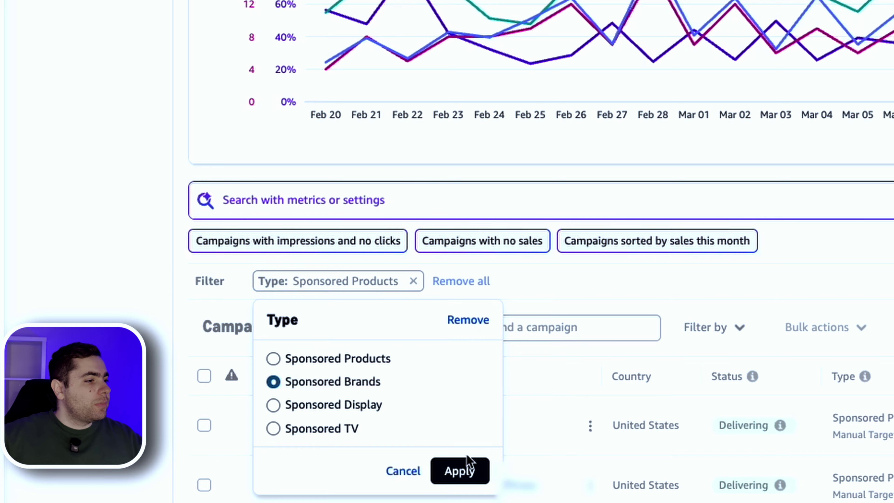
{"action": "left_click", "coordinate": [460, 471]}
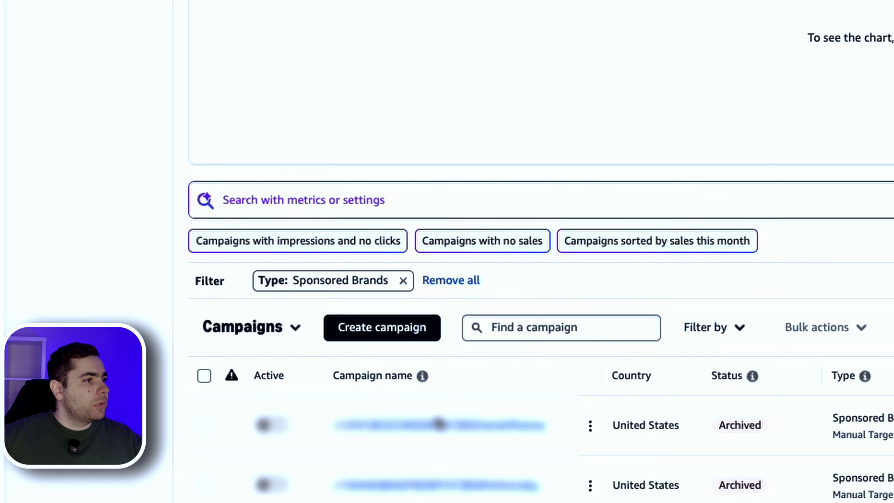
Step: Switch the campaign type filter to Sponsored Display and apply it
{"action": "left_click", "coordinate": [335, 287]}
{"action": "left_click", "coordinate": [313, 404]}
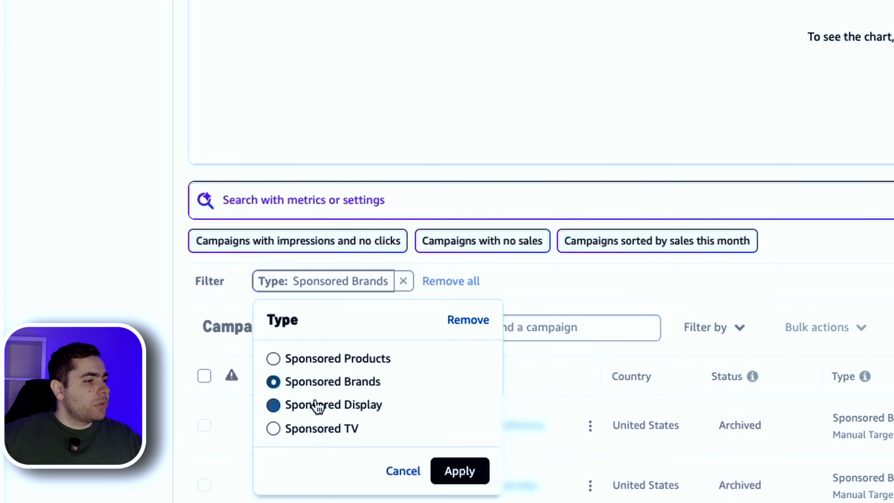
{"action": "left_click", "coordinate": [459, 470]}
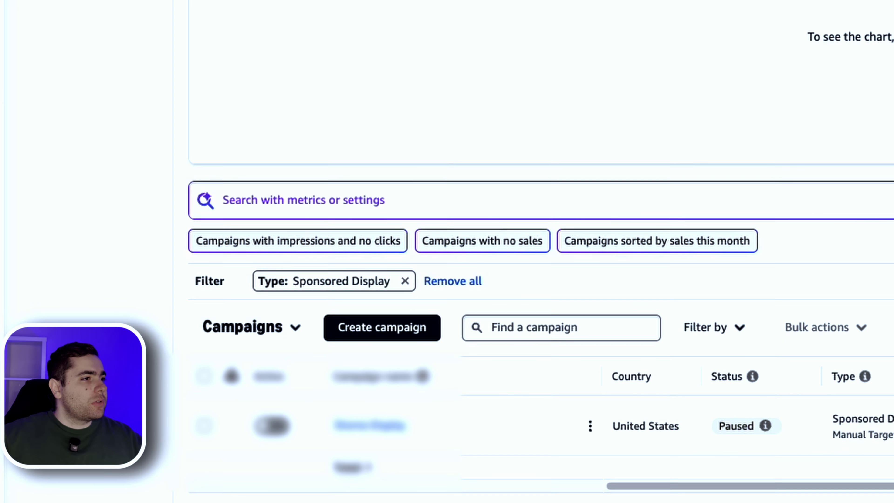
{"action": "left_click", "coordinate": [331, 280]}
{"action": "left_click", "coordinate": [343, 358]}
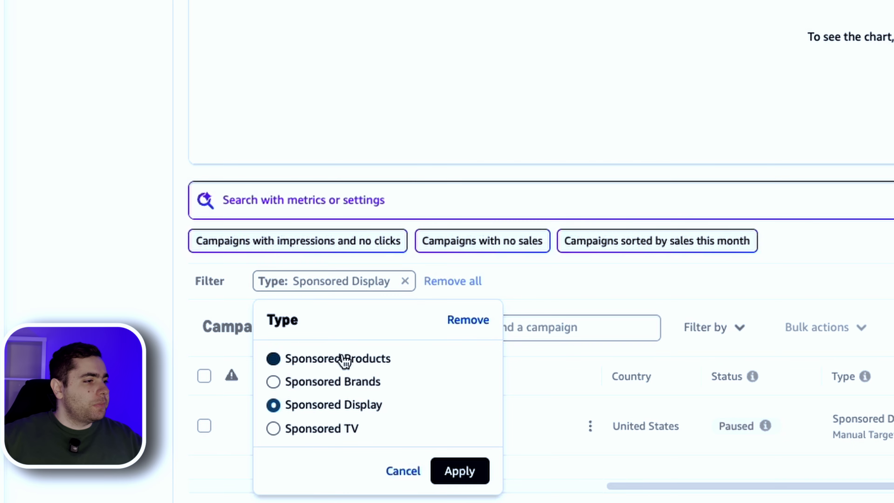
{"action": "left_click", "coordinate": [403, 471]}
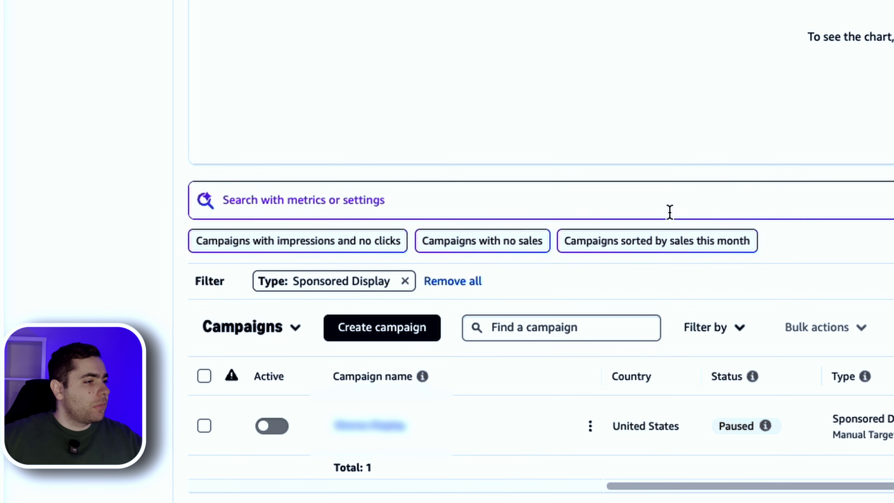
Step: Clear the campaign type filter and filter the list by Manual Targeting instead
{"action": "left_click", "coordinate": [472, 282]}
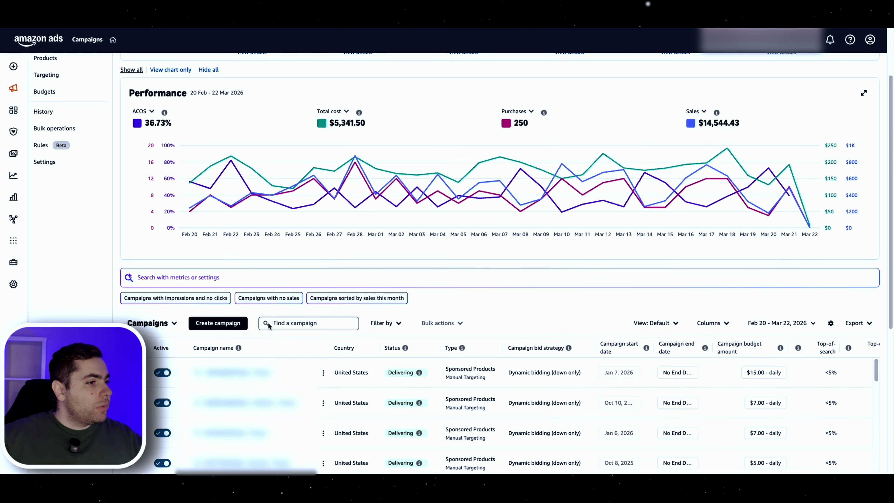
{"action": "left_click", "coordinate": [382, 323]}
{"action": "left_click", "coordinate": [394, 388]}
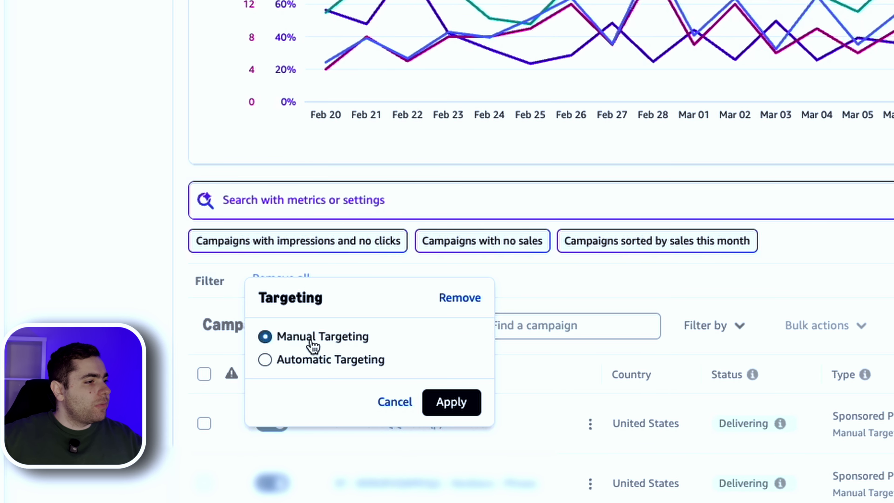
{"action": "left_click", "coordinate": [468, 411]}
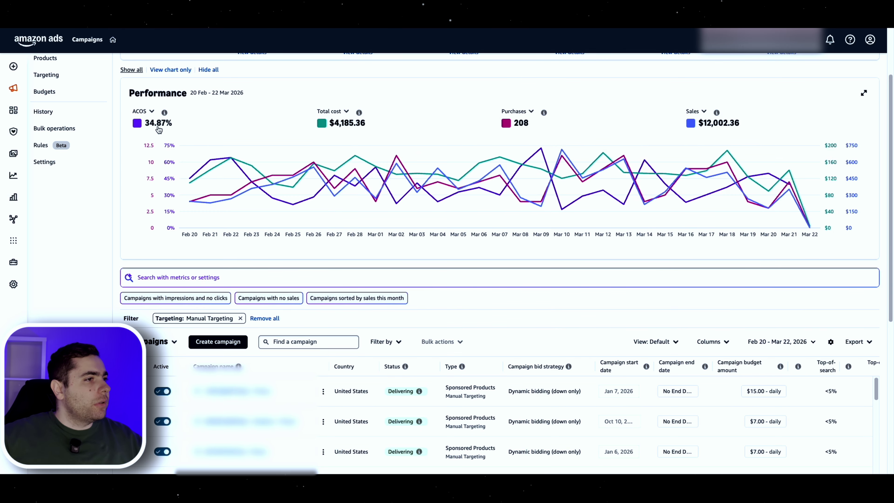
Step: Change the targeting filter to Automatic Targeting and apply it
{"action": "left_click", "coordinate": [211, 318]}
{"action": "left_click", "coordinate": [218, 371]}
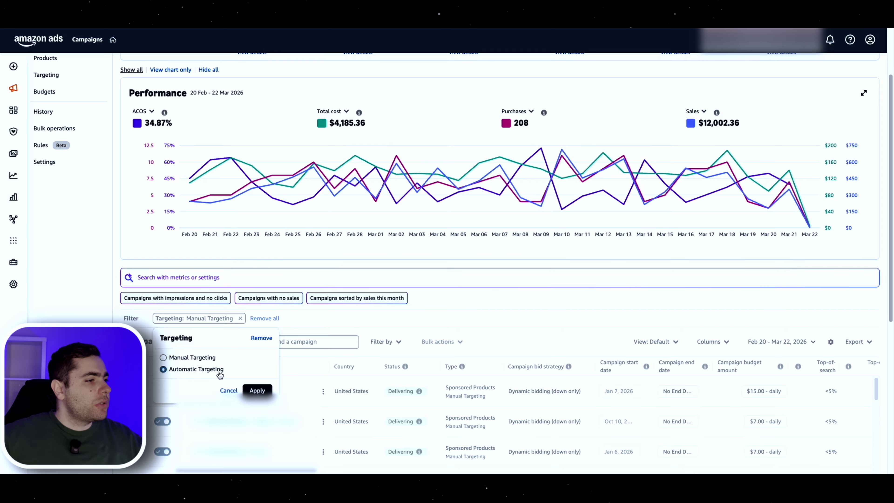
{"action": "left_click", "coordinate": [257, 390]}
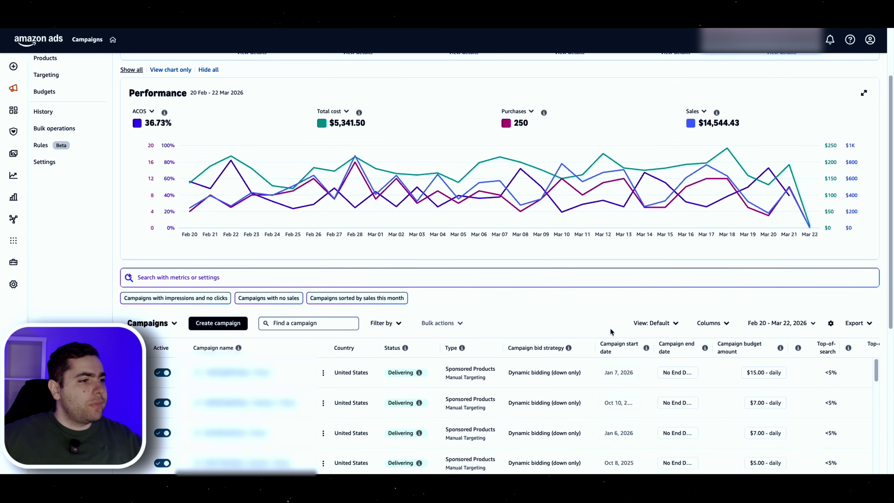
Step: Filter the campaigns to those where Purchases equals 0
{"action": "left_click", "coordinate": [384, 323]}
{"action": "scroll", "coordinate": [409, 387], "scroll_direction": "down", "scroll_amount": 2}
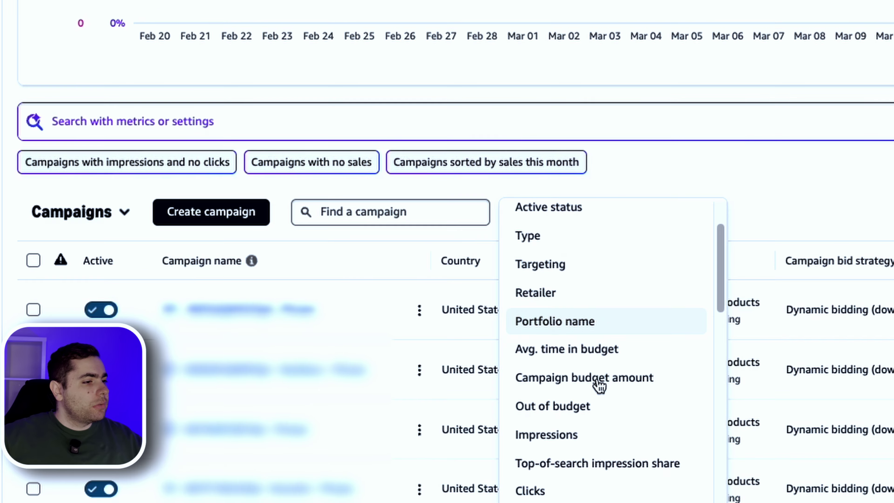
{"action": "scroll", "coordinate": [598, 386], "scroll_direction": "down", "scroll_amount": 5}
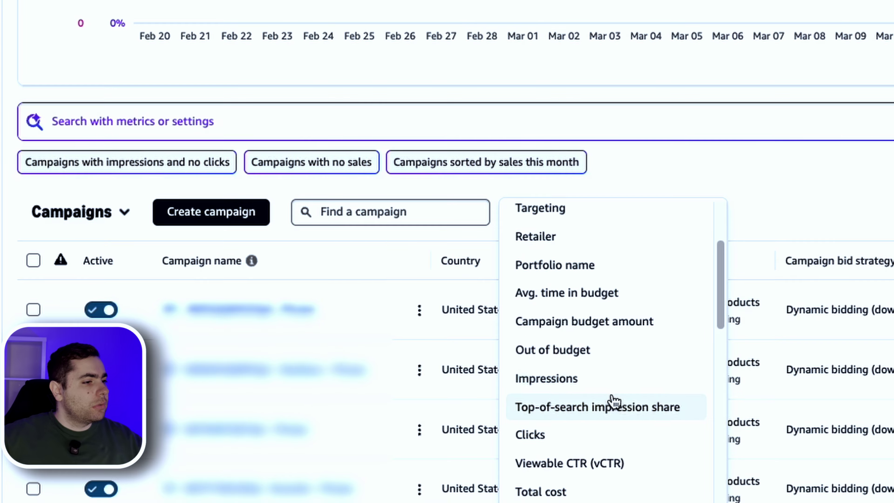
{"action": "scroll", "coordinate": [604, 416], "scroll_direction": "down", "scroll_amount": 1}
{"action": "left_click", "coordinate": [598, 445]}
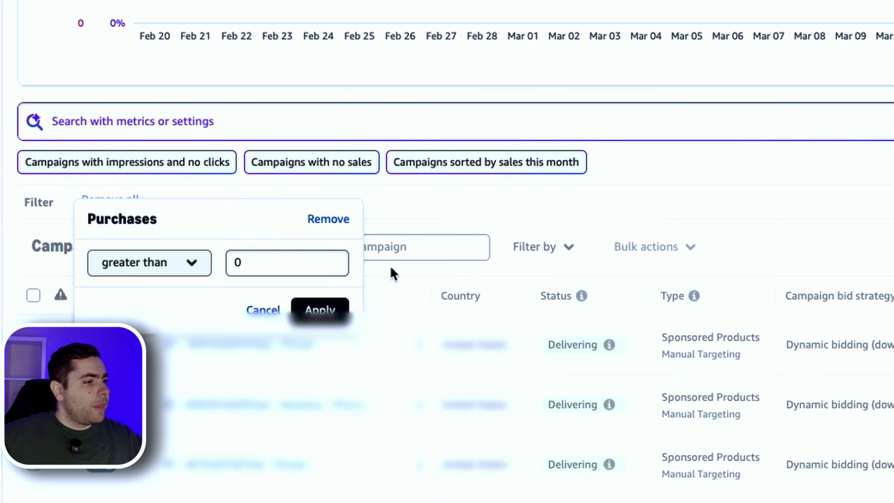
{"action": "left_click", "coordinate": [185, 273]}
{"action": "left_click", "coordinate": [290, 302]}
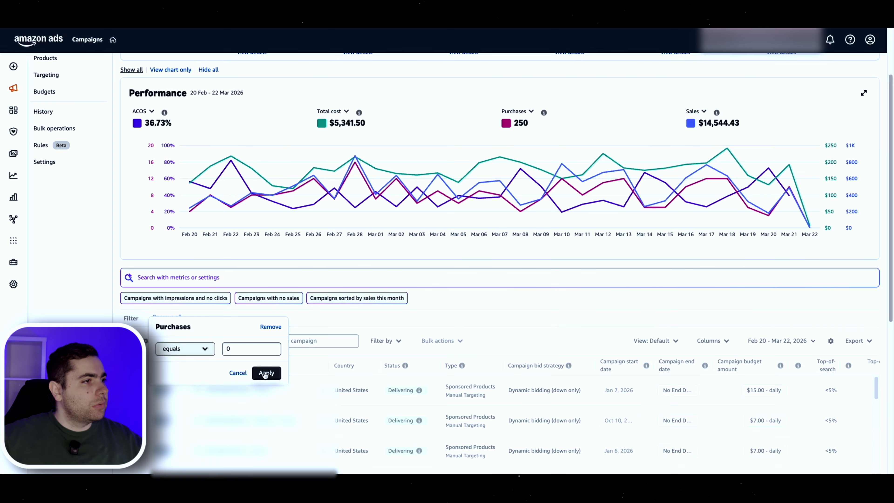
{"action": "left_click", "coordinate": [265, 373]}
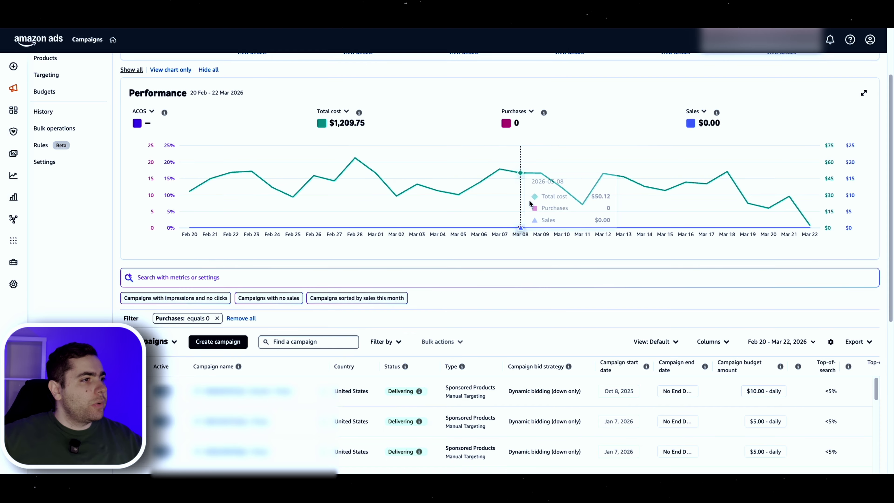
Step: Remove the zero-purchases filter from the campaign list and switch the table from Campaigns to Targets
{"action": "scroll", "coordinate": [528, 246], "scroll_direction": "down", "scroll_amount": 1}
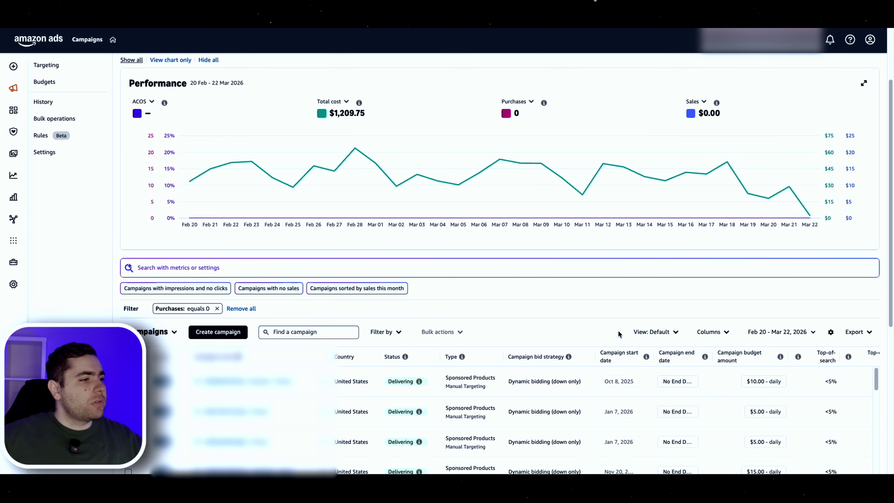
{"action": "scroll", "coordinate": [497, 198], "scroll_direction": "down", "scroll_amount": 1}
{"action": "scroll", "coordinate": [398, 180], "scroll_direction": "up", "scroll_amount": 1}
{"action": "scroll", "coordinate": [399, 180], "scroll_direction": "up", "scroll_amount": 1}
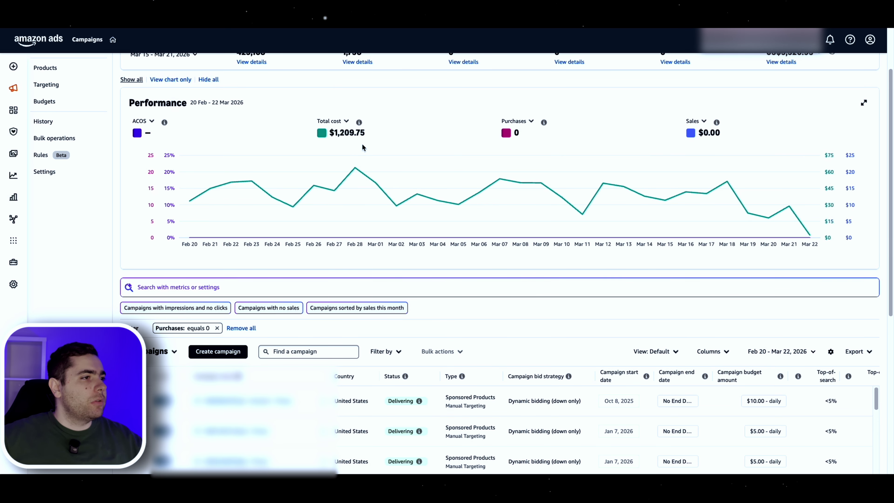
{"action": "left_click", "coordinate": [217, 329]}
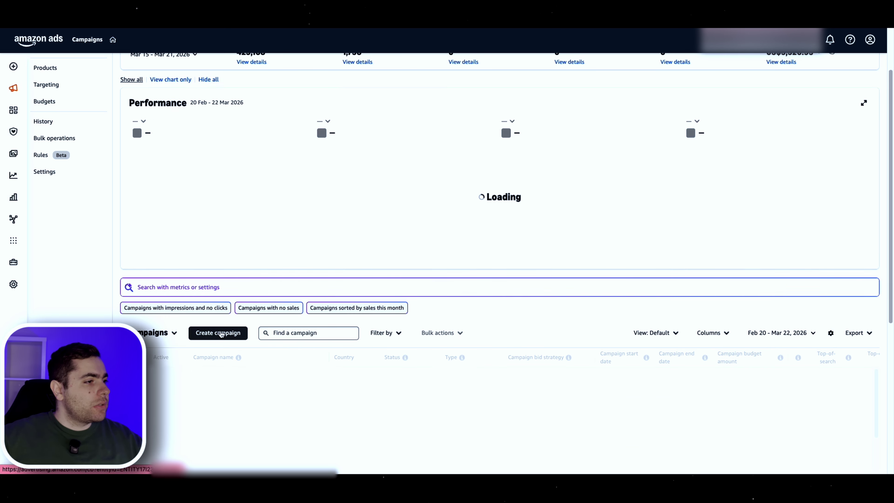
{"action": "left_click", "coordinate": [174, 332]}
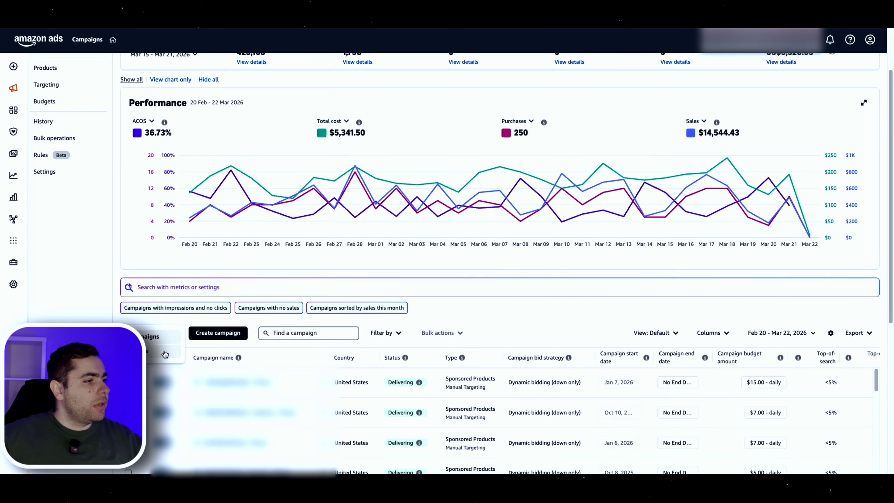
{"action": "left_click", "coordinate": [157, 354]}
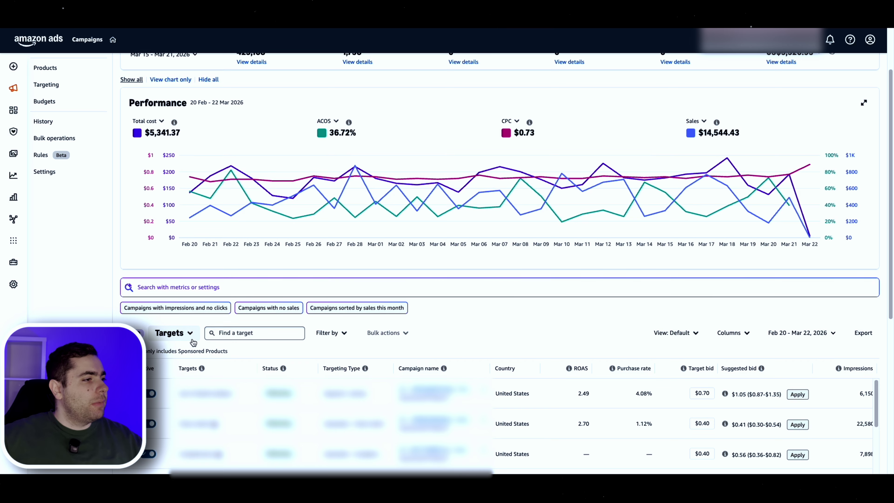
Step: Filter the targets to those where Purchases equals 0
{"action": "left_click", "coordinate": [340, 336]}
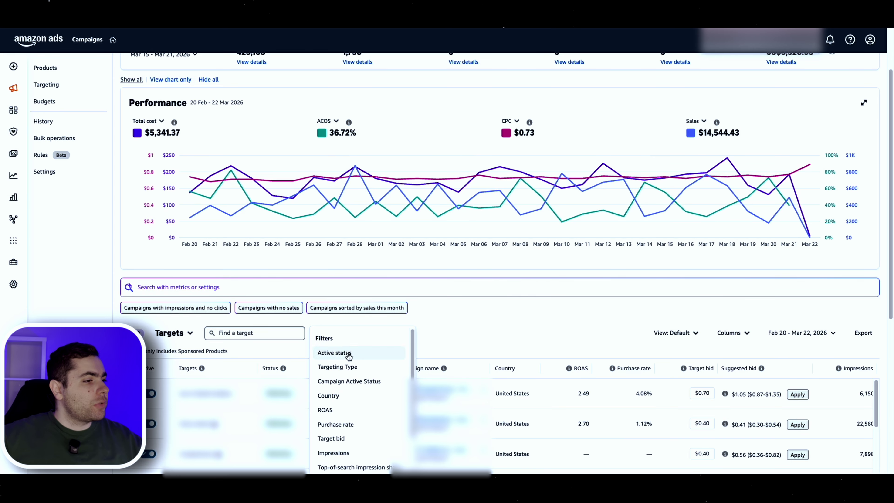
{"action": "scroll", "coordinate": [346, 421], "scroll_direction": "down", "scroll_amount": 2}
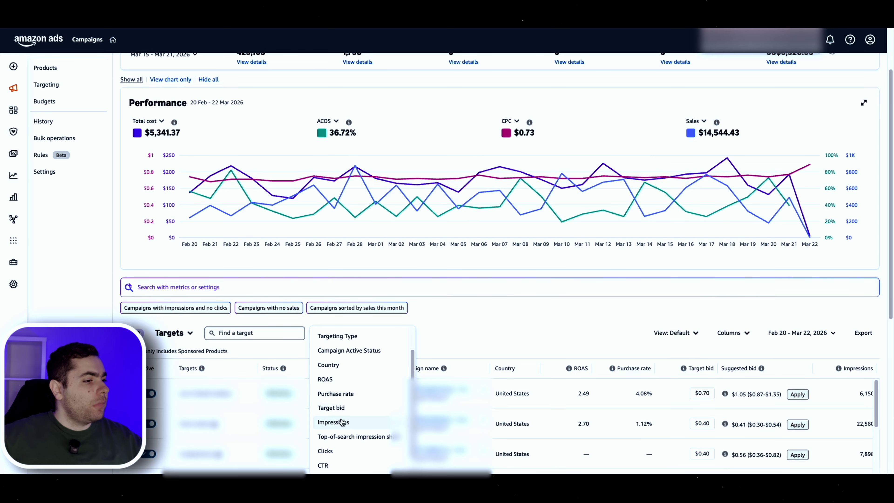
{"action": "scroll", "coordinate": [346, 423], "scroll_direction": "down", "scroll_amount": 3}
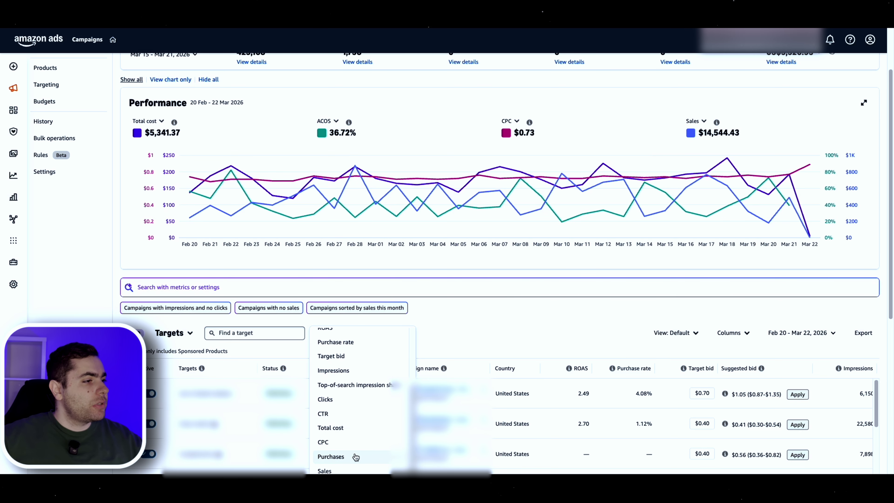
{"action": "left_click", "coordinate": [355, 457]}
{"action": "left_click", "coordinate": [187, 358]}
{"action": "left_click", "coordinate": [192, 415]}
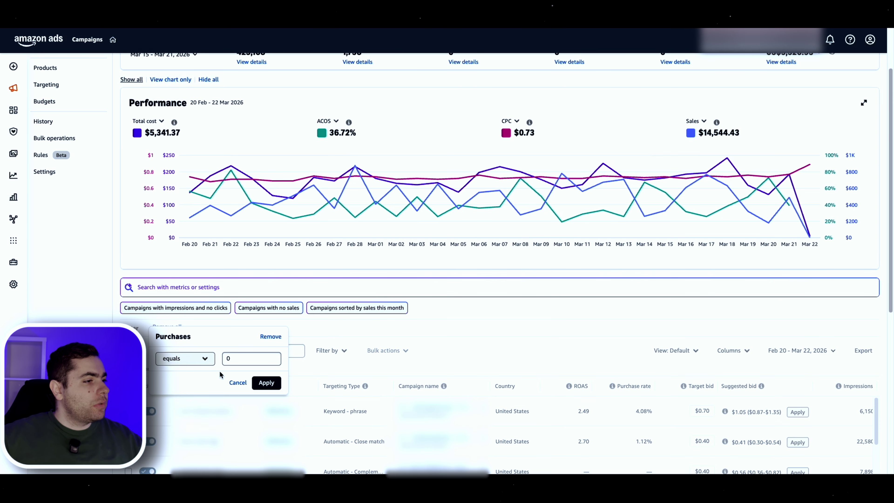
{"action": "left_click", "coordinate": [273, 382]}
Step: Examine the overall spend on targets without purchases and the total cost of the most expensive ones
{"action": "scroll", "coordinate": [353, 323], "scroll_direction": "down", "scroll_amount": 1}
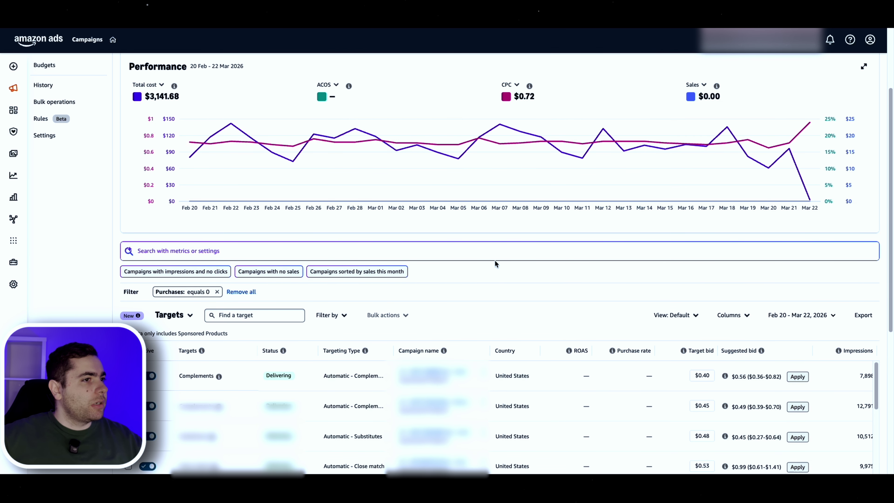
{"action": "mouse_move", "coordinate": [518, 155]}
{"action": "scroll", "coordinate": [492, 211], "scroll_direction": "up", "scroll_amount": 1}
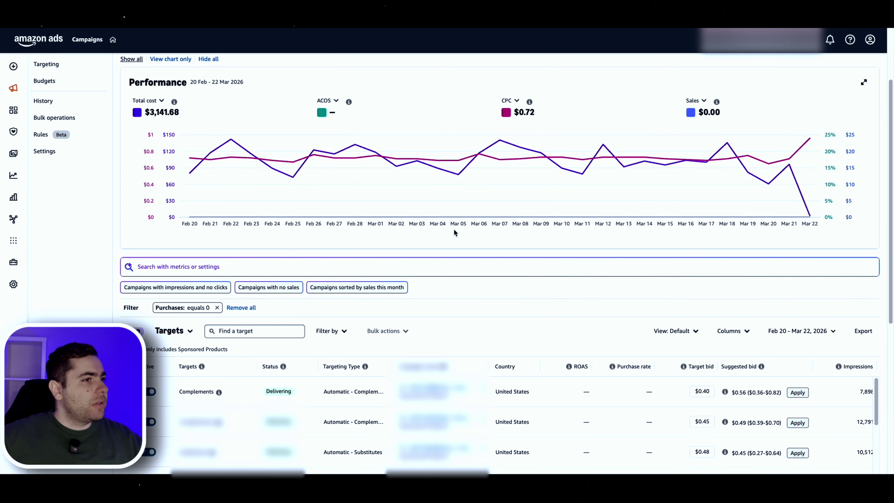
{"action": "mouse_move", "coordinate": [380, 201]}
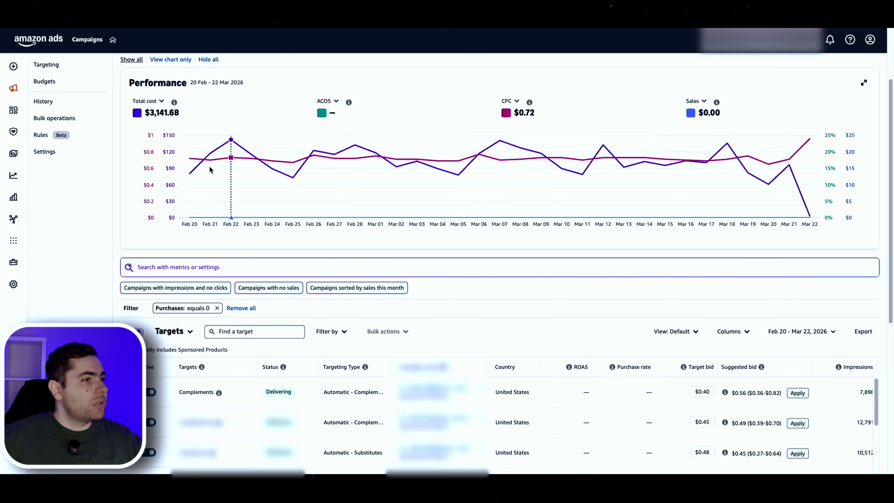
{"action": "scroll", "coordinate": [267, 189], "scroll_direction": "down", "scroll_amount": 6}
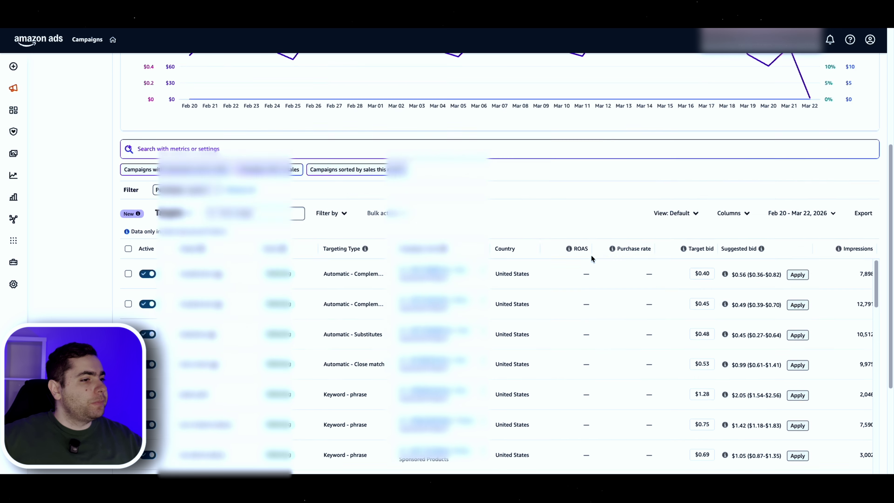
{"action": "scroll", "coordinate": [575, 447], "scroll_direction": "right", "scroll_amount": 5}
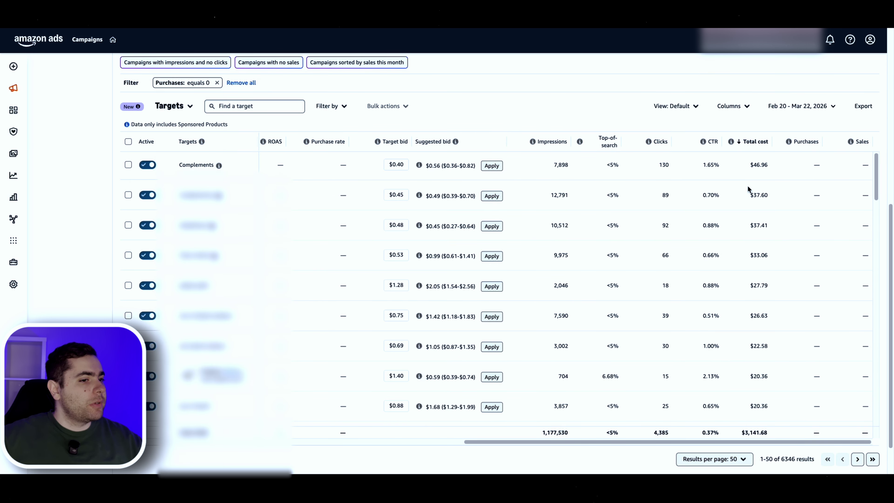
{"action": "scroll", "coordinate": [759, 181], "scroll_direction": "up", "scroll_amount": 1}
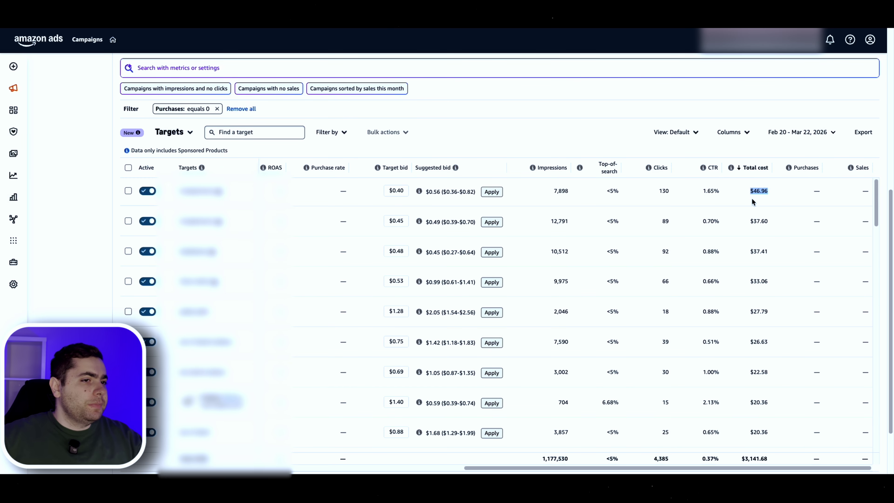
{"action": "left_click_drag", "start_coordinate": [748, 222], "coordinate": [770, 229]}
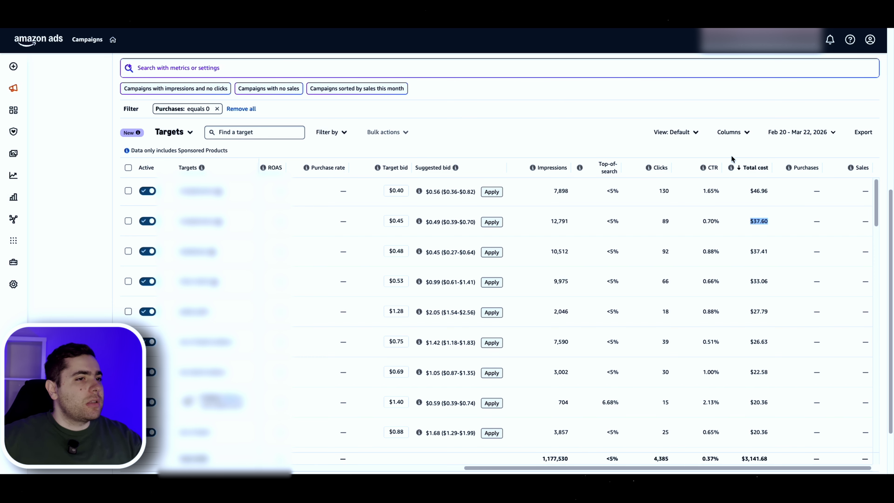
Step: Read down the Total cost column through the rest of the zero-purchase targets
{"action": "scroll", "coordinate": [718, 156], "scroll_direction": "up", "scroll_amount": 5}
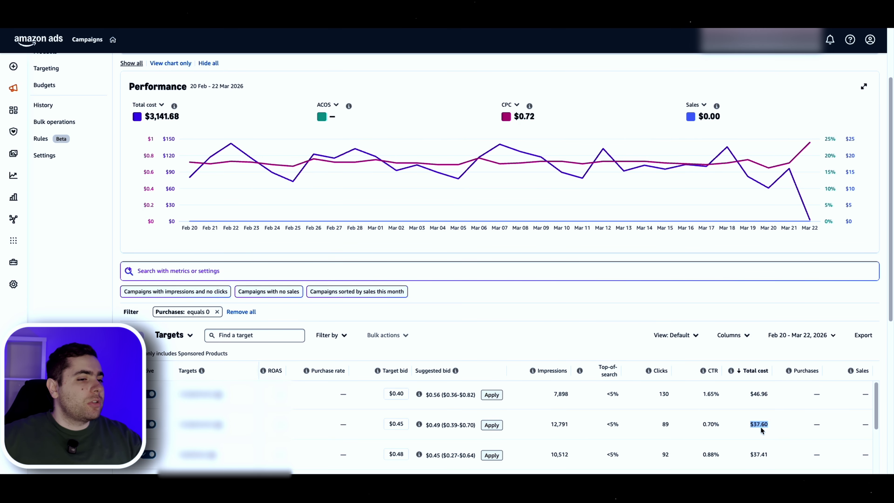
{"action": "scroll", "coordinate": [792, 428], "scroll_direction": "down", "scroll_amount": 1}
{"action": "left_click", "coordinate": [776, 367]}
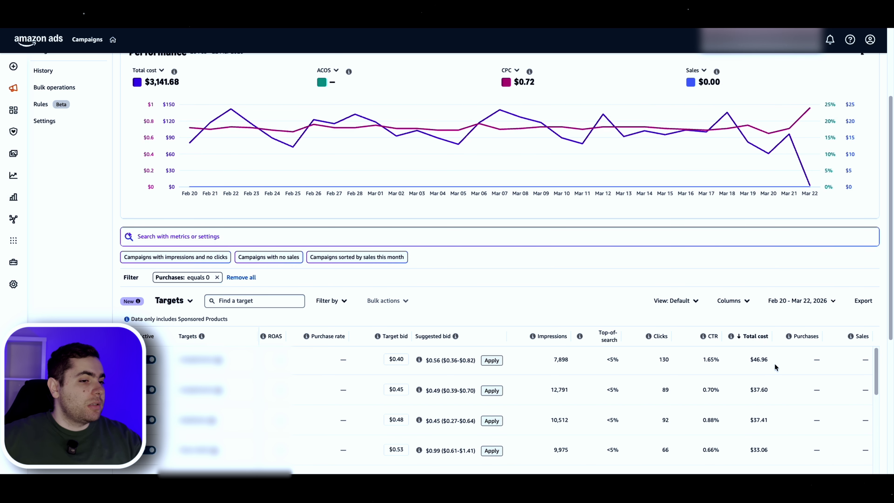
{"action": "scroll", "coordinate": [754, 423], "scroll_direction": "down", "scroll_amount": 1}
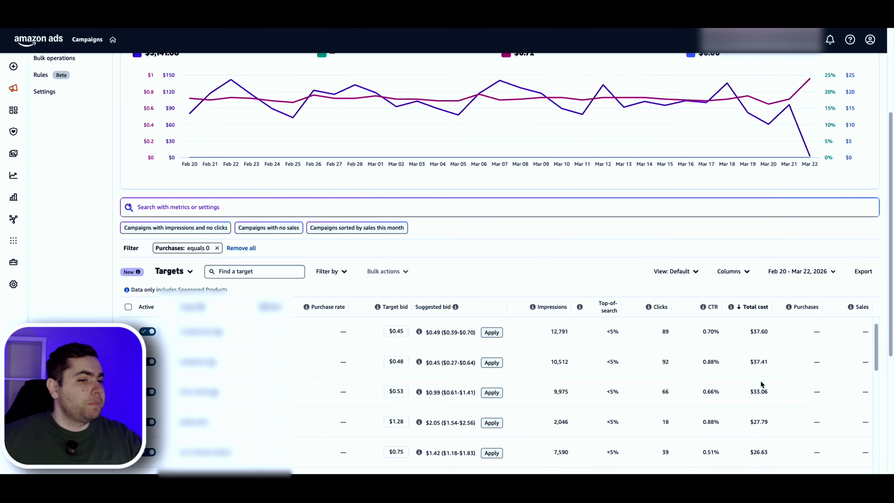
{"action": "scroll", "coordinate": [762, 240], "scroll_direction": "down", "scroll_amount": 3}
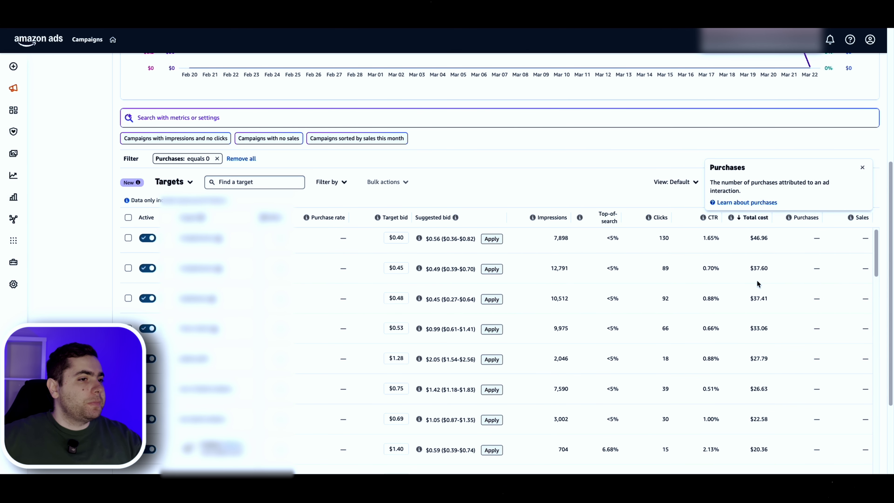
{"action": "scroll", "coordinate": [769, 345], "scroll_direction": "down", "scroll_amount": 15}
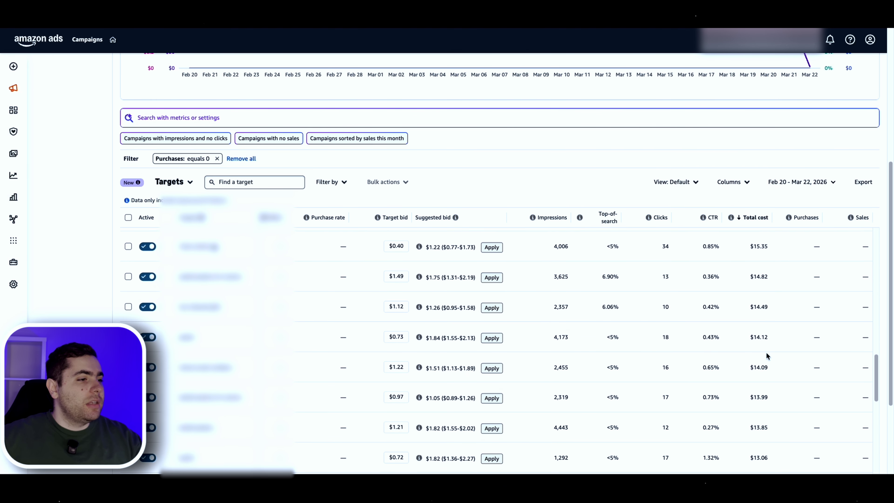
{"action": "scroll", "coordinate": [748, 169], "scroll_direction": "down", "scroll_amount": 1}
{"action": "scroll", "coordinate": [750, 322], "scroll_direction": "down", "scroll_amount": 6}
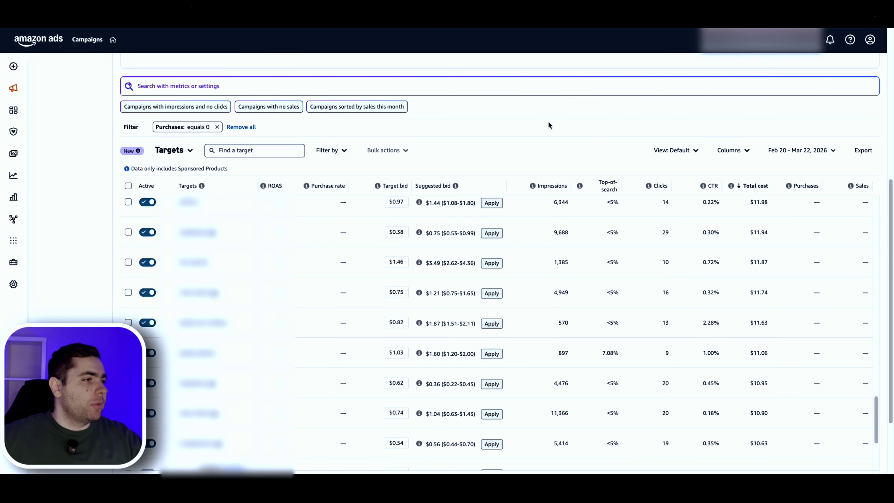
Step: Remove the zero-purchases filter so the table lists all targets again
{"action": "scroll", "coordinate": [549, 126], "scroll_direction": "up", "scroll_amount": 8}
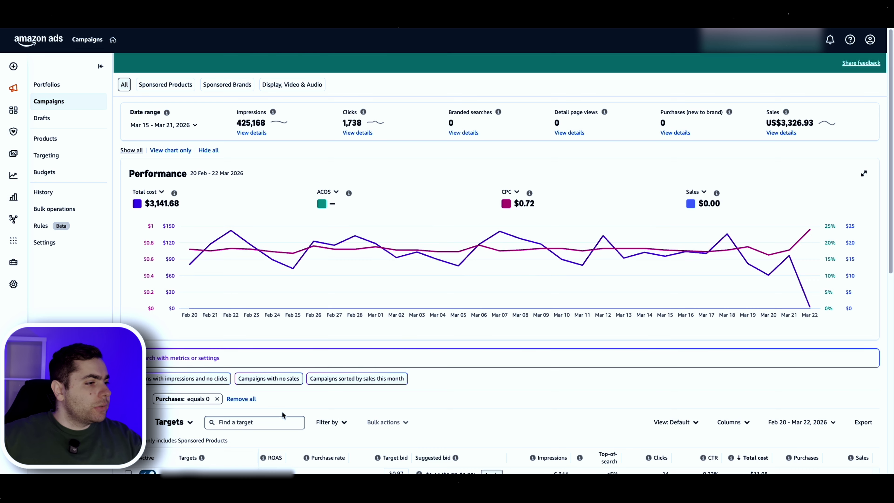
{"action": "left_click", "coordinate": [217, 399]}
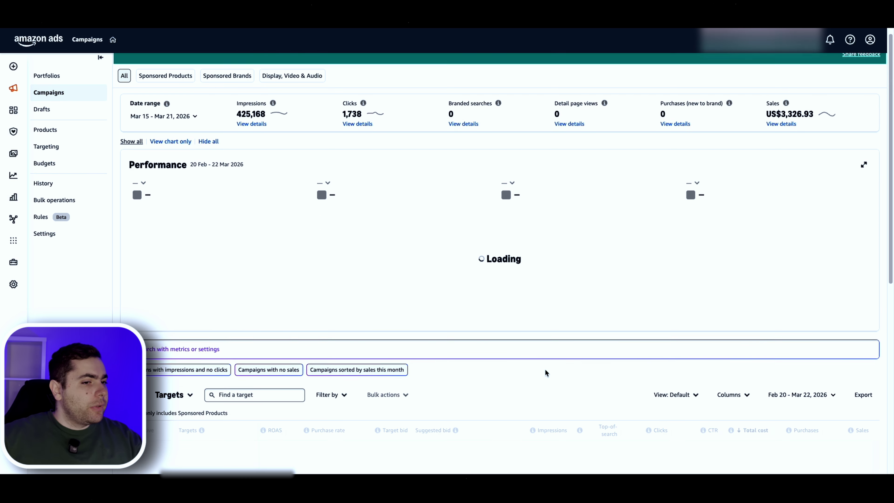
{"action": "scroll", "coordinate": [545, 366], "scroll_direction": "down", "scroll_amount": 4}
{"action": "scroll", "coordinate": [542, 230], "scroll_direction": "down", "scroll_amount": 5}
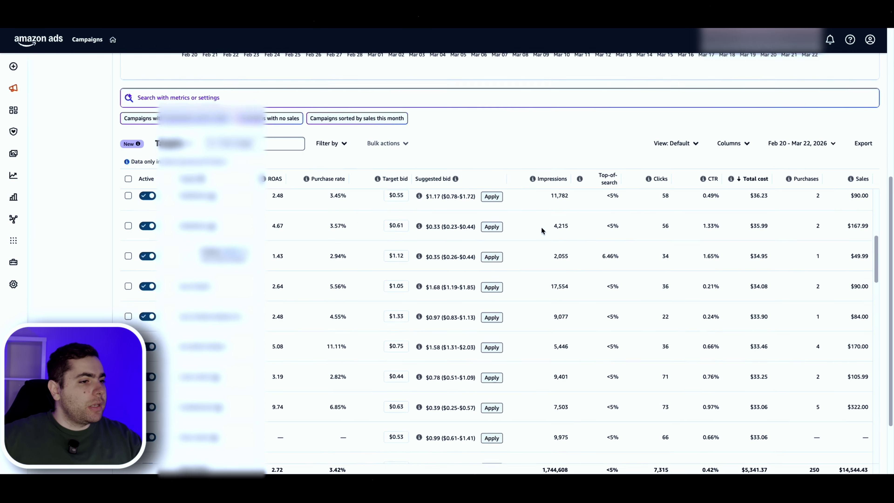
{"action": "scroll", "coordinate": [718, 132], "scroll_direction": "up", "scroll_amount": 2}
{"action": "scroll", "coordinate": [720, 88], "scroll_direction": "up", "scroll_amount": 1}
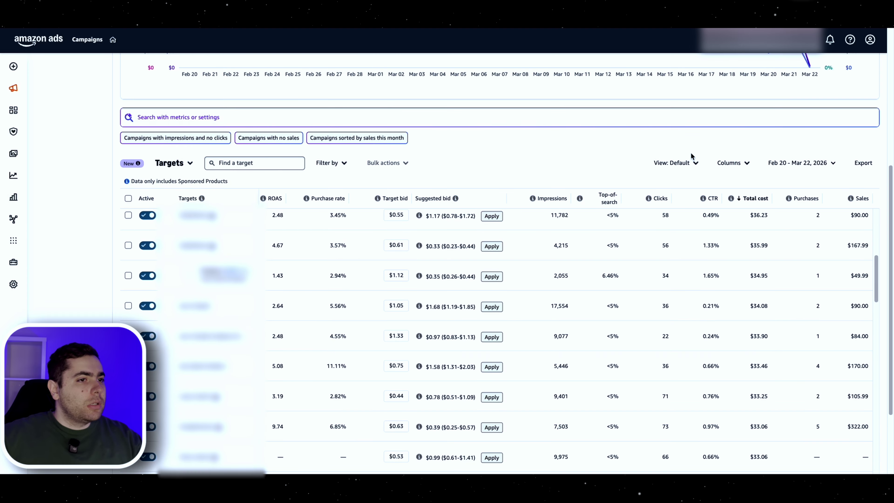
Step: Add the Advertising cost of sales column to the targets table
{"action": "left_click", "coordinate": [731, 162]}
{"action": "left_click", "coordinate": [743, 169]}
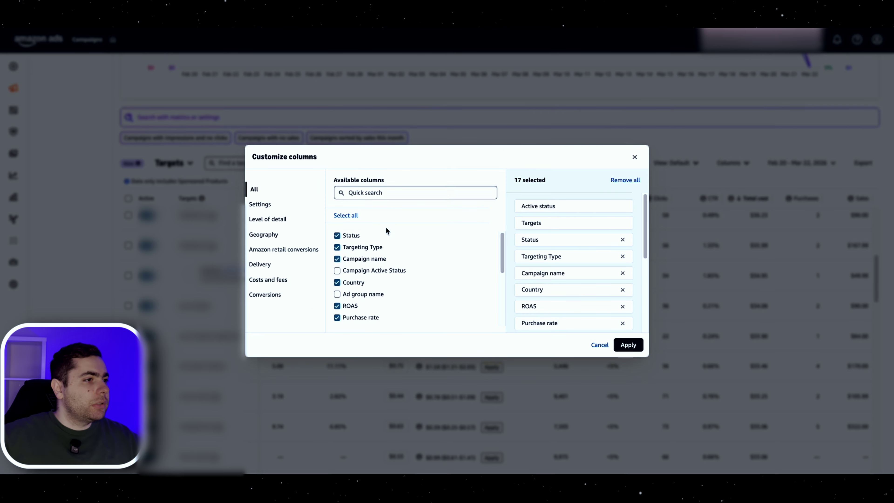
{"action": "left_click", "coordinate": [399, 192]}
{"action": "type", "text": "adv"}
{"action": "left_click", "coordinate": [390, 235]}
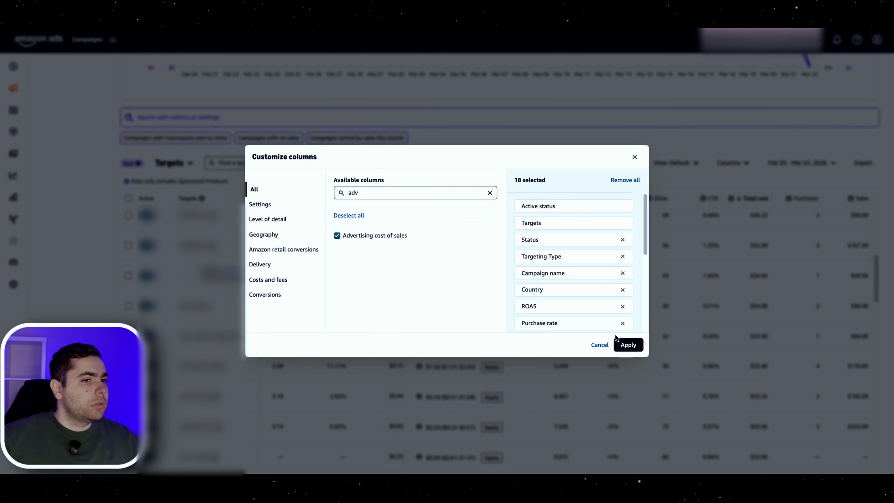
{"action": "left_click", "coordinate": [633, 345]}
Step: Sort the targets by ACOS from highest to lowest and compare the top ones with the overall ACOS
{"action": "scroll", "coordinate": [722, 289], "scroll_direction": "down", "scroll_amount": 2}
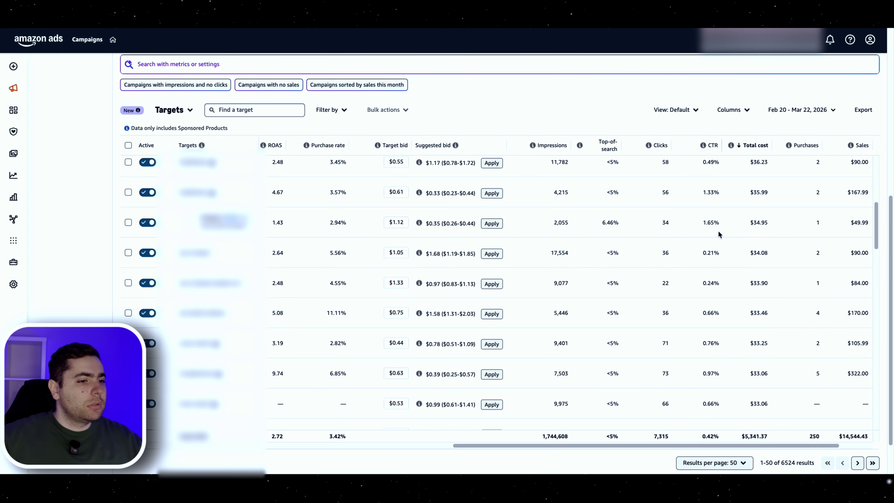
{"action": "left_click_drag", "start_coordinate": [679, 446], "coordinate": [770, 449]}
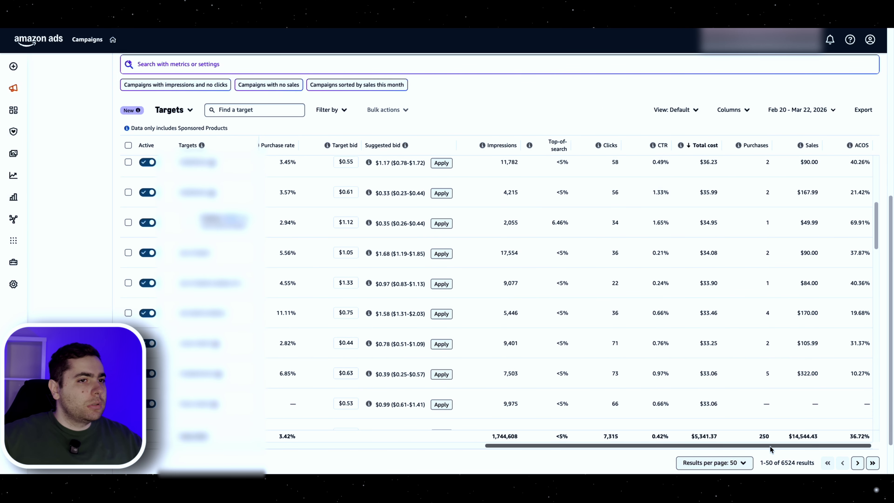
{"action": "left_click", "coordinate": [861, 147]}
{"action": "scroll", "coordinate": [618, 112], "scroll_direction": "up", "scroll_amount": 1}
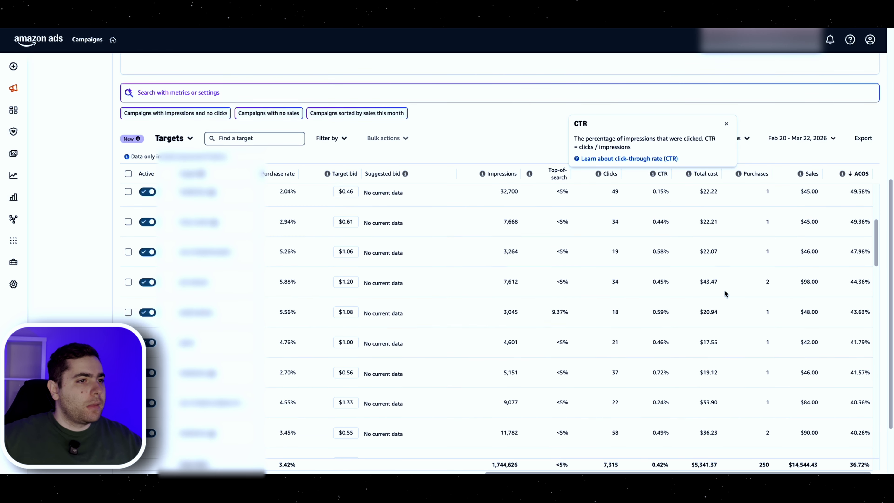
{"action": "scroll", "coordinate": [586, 78], "scroll_direction": "up", "scroll_amount": 1}
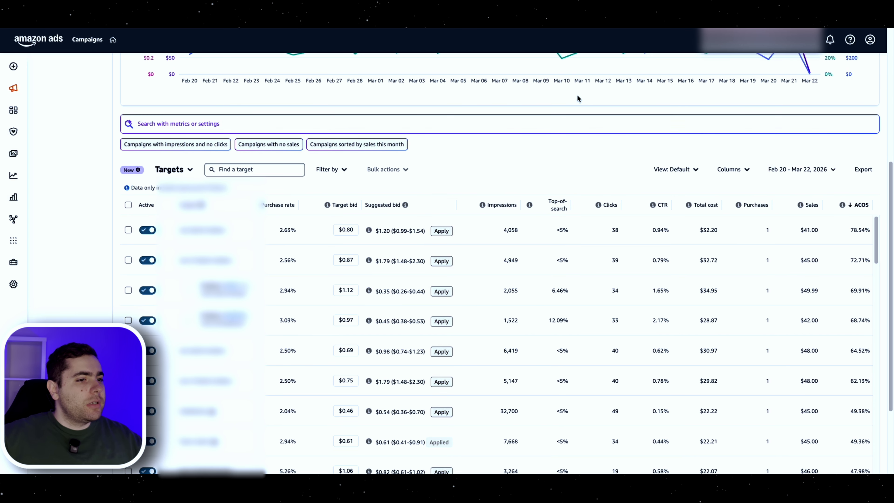
{"action": "scroll", "coordinate": [729, 150], "scroll_direction": "up", "scroll_amount": 3}
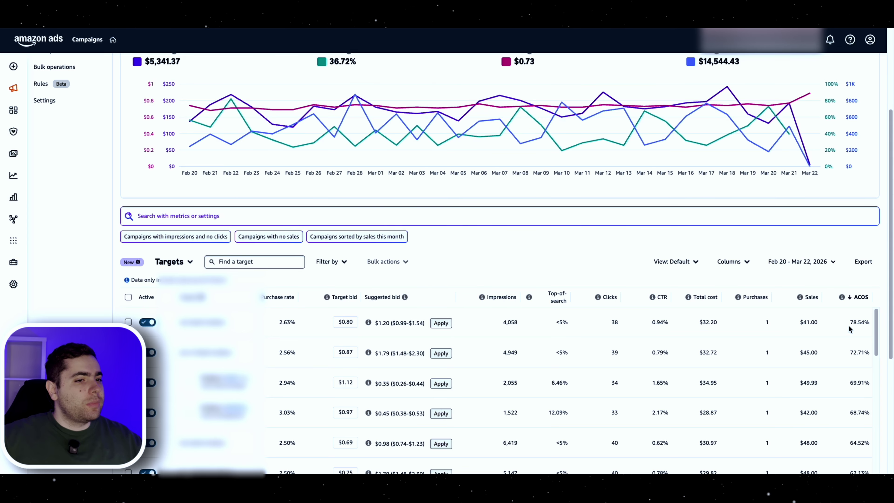
{"action": "left_click_drag", "start_coordinate": [849, 353], "coordinate": [867, 355]}
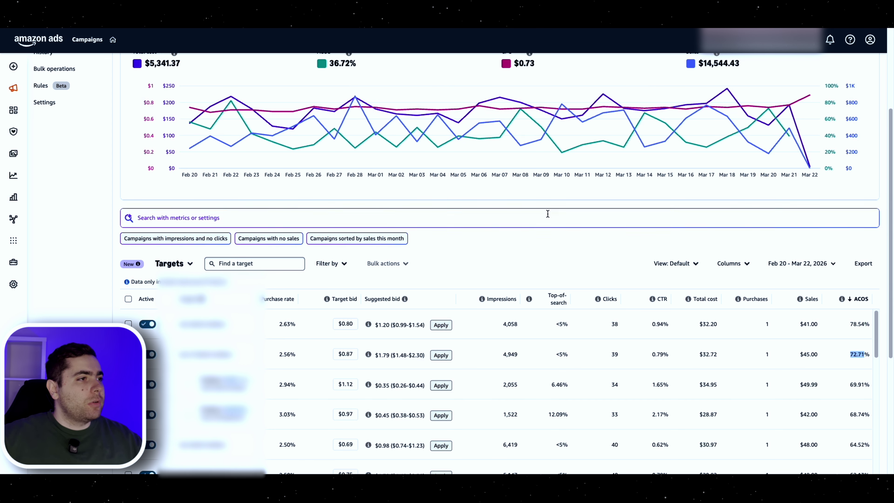
{"action": "scroll", "coordinate": [437, 123], "scroll_direction": "up", "scroll_amount": 1}
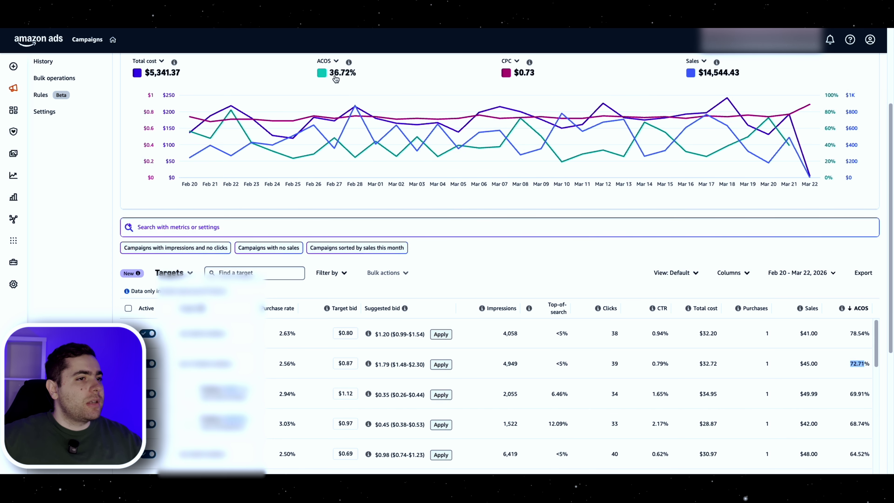
Step: Compare the highest-ACOS target's ACOS with its total cost and purchases
{"action": "left_click", "coordinate": [800, 308]}
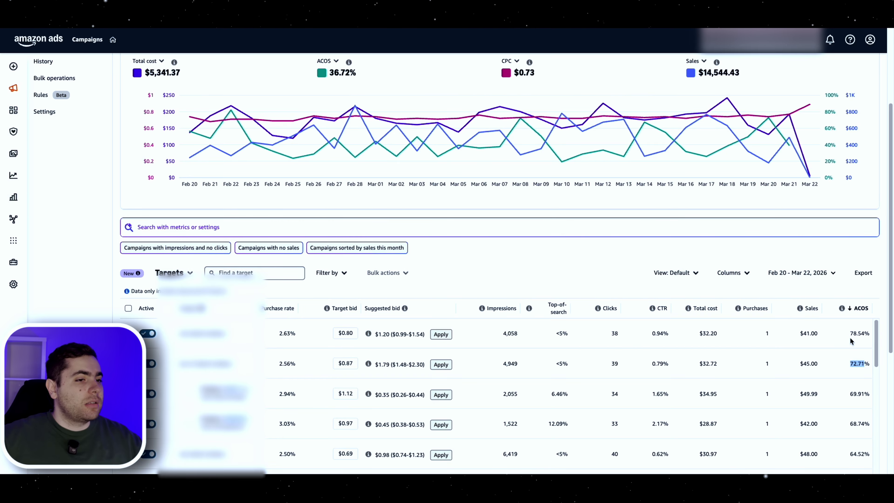
{"action": "left_click_drag", "start_coordinate": [851, 337], "coordinate": [868, 338]}
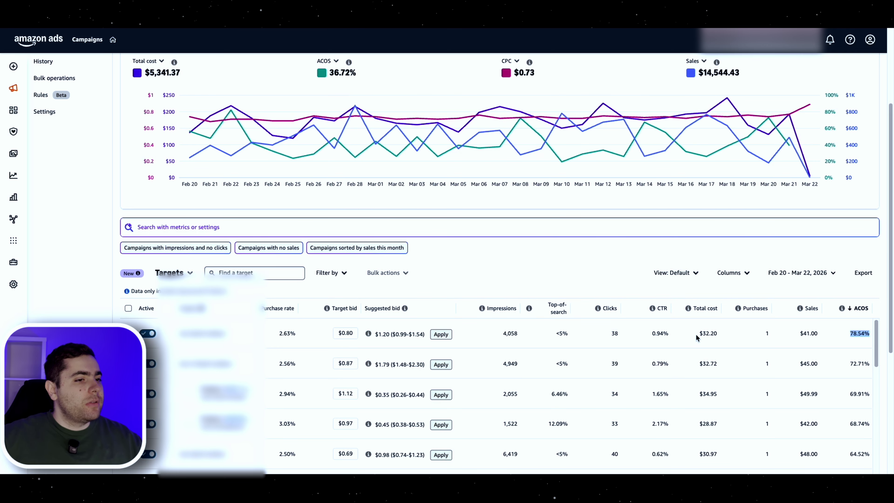
{"action": "left_click_drag", "start_coordinate": [696, 335], "coordinate": [719, 333]}
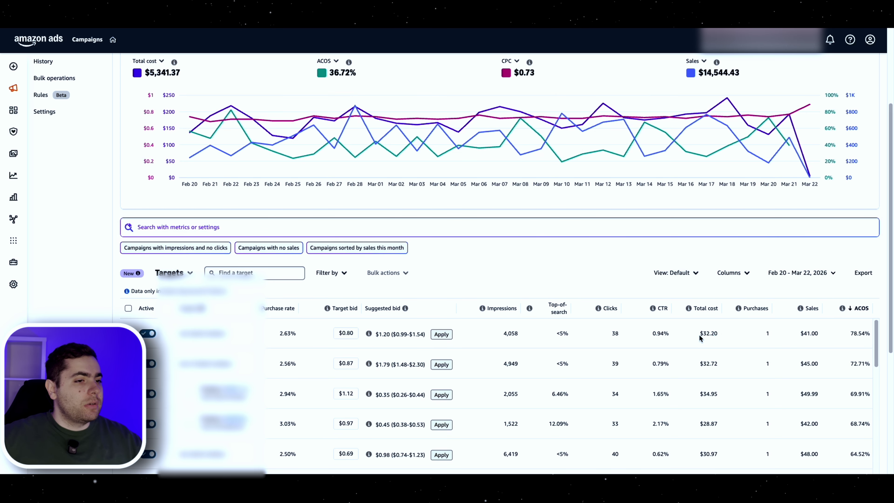
Step: Read the total cost and ACOS of the other high-ACOS targets further down the table
{"action": "scroll", "coordinate": [734, 368], "scroll_direction": "down", "scroll_amount": 5}
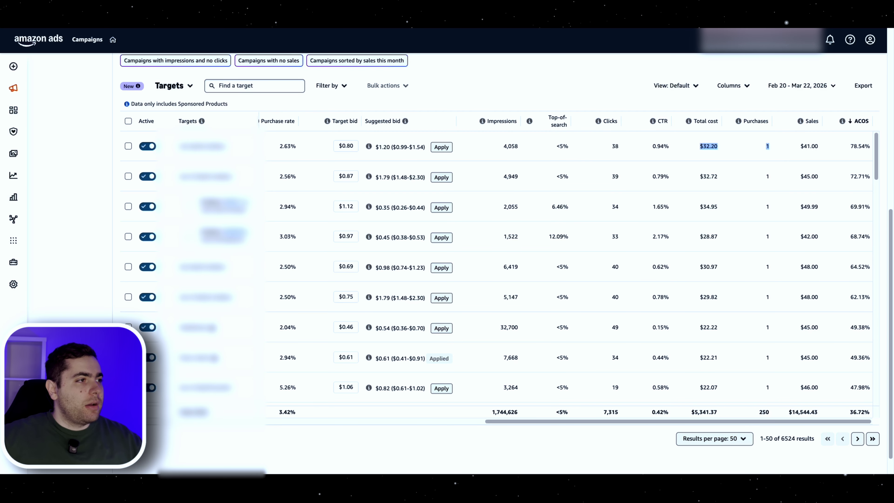
{"action": "left_click", "coordinate": [210, 267]}
{"action": "left_click", "coordinate": [512, 254]}
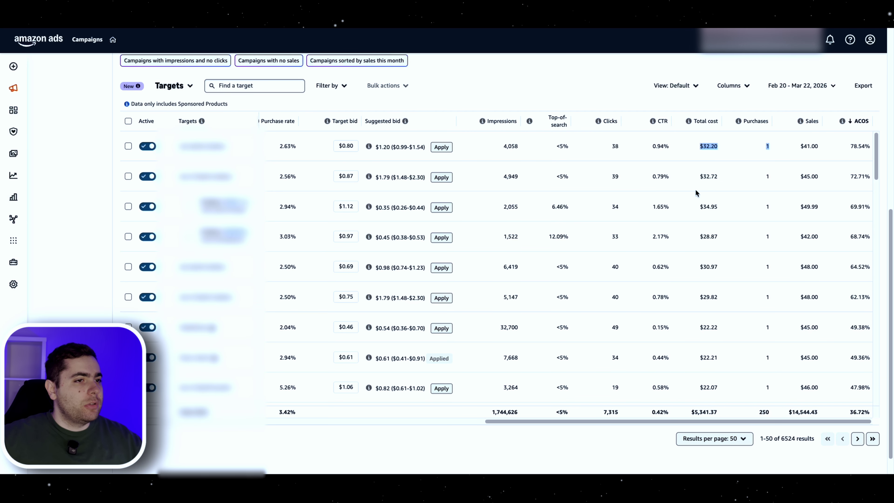
{"action": "double_click", "coordinate": [707, 178]}
{"action": "left_click_drag", "start_coordinate": [699, 208], "coordinate": [711, 207]}
{"action": "scroll", "coordinate": [715, 392], "scroll_direction": "down", "scroll_amount": 1}
{"action": "left_click_drag", "start_coordinate": [850, 374], "coordinate": [870, 378]}
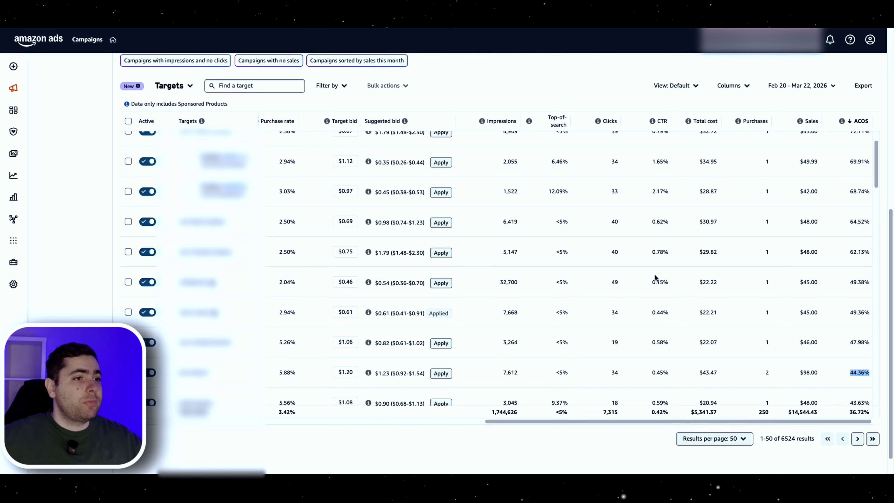
{"action": "scroll", "coordinate": [686, 276], "scroll_direction": "up", "scroll_amount": 2}
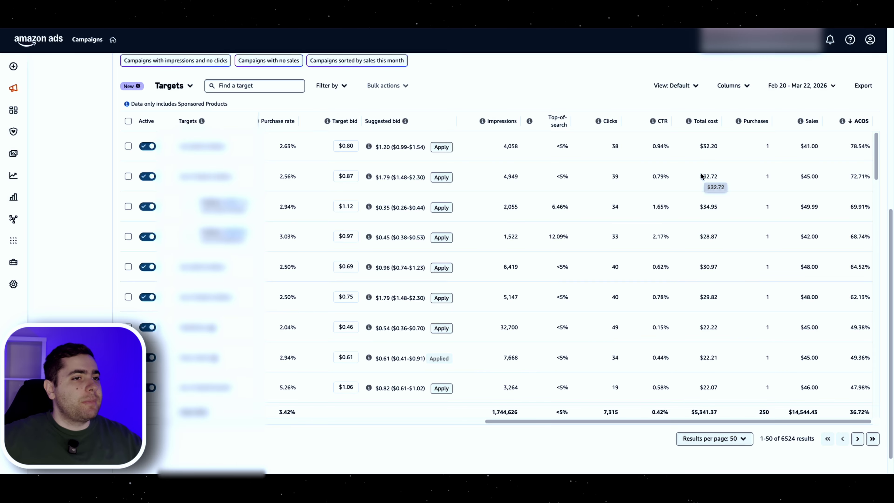
Step: Switch the performance table from targets to campaigns
{"action": "scroll", "coordinate": [704, 176], "scroll_direction": "up", "scroll_amount": 8}
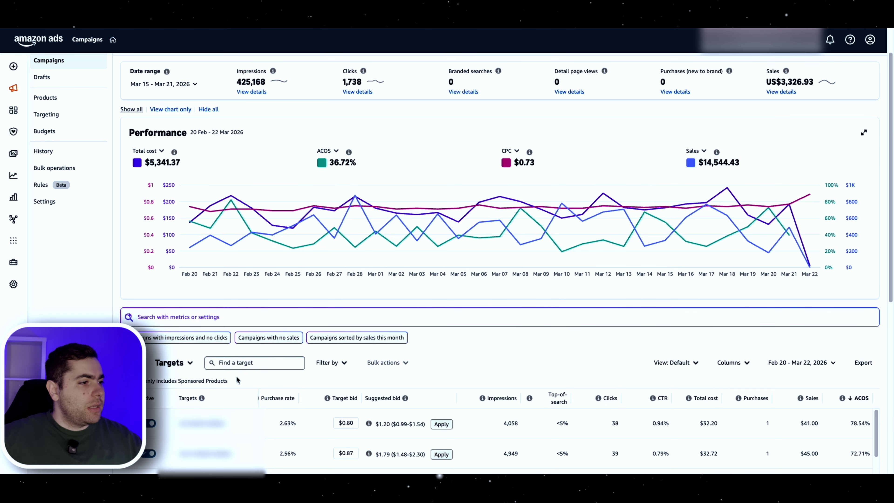
{"action": "left_click", "coordinate": [174, 362]}
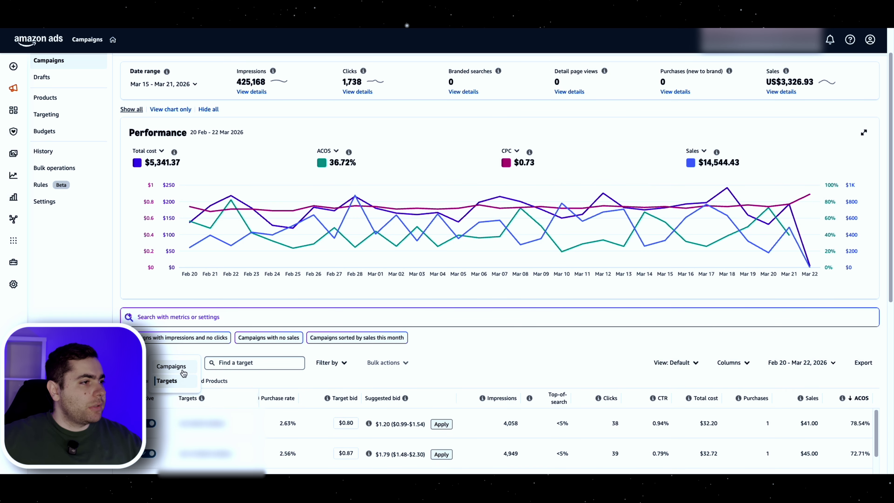
{"action": "left_click", "coordinate": [172, 366]}
{"action": "left_click_drag", "start_coordinate": [553, 397], "coordinate": [730, 342]}
{"action": "left_click", "coordinate": [727, 102]}
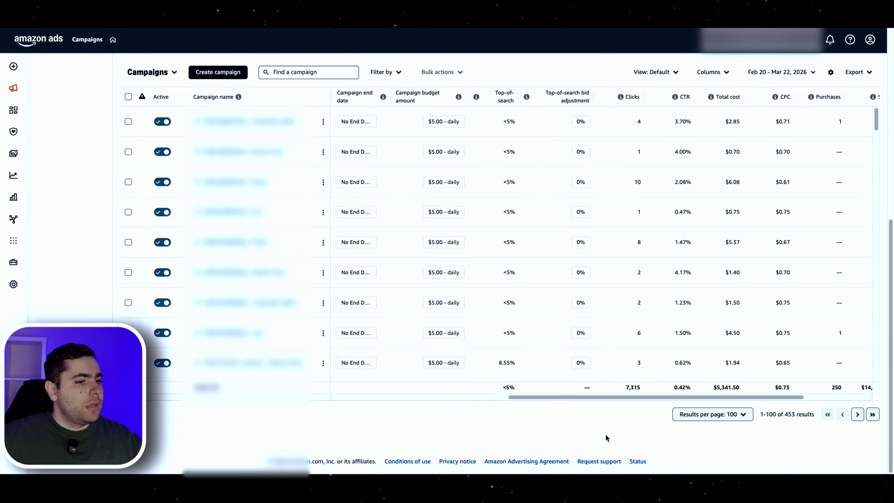
Step: Check the bid strategy of the first campaigns, including the status of the one using Dynamic bidding (up and down)
{"action": "left_click_drag", "start_coordinate": [619, 397], "coordinate": [482, 397]}
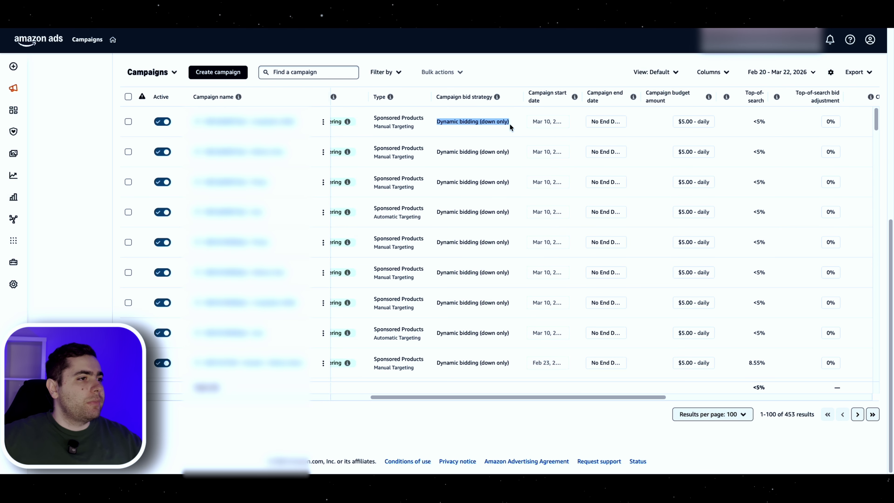
{"action": "left_click_drag", "start_coordinate": [438, 150], "coordinate": [493, 160]}
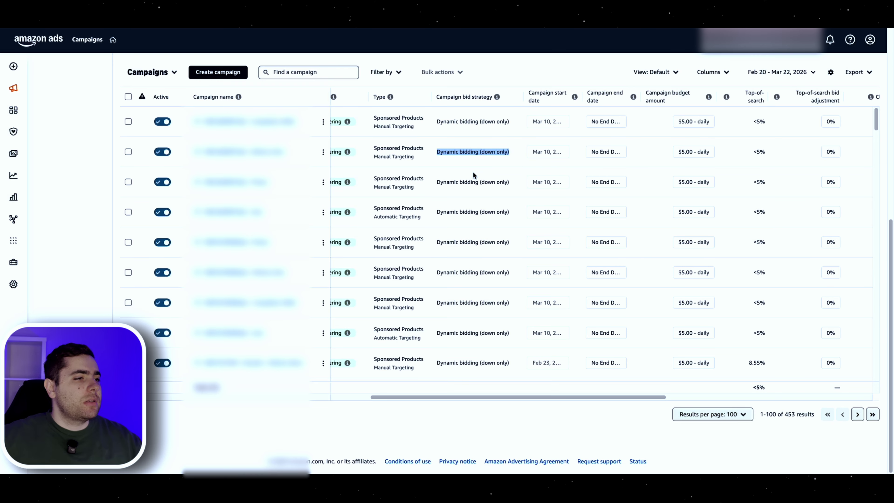
{"action": "left_click_drag", "start_coordinate": [437, 182], "coordinate": [492, 187]}
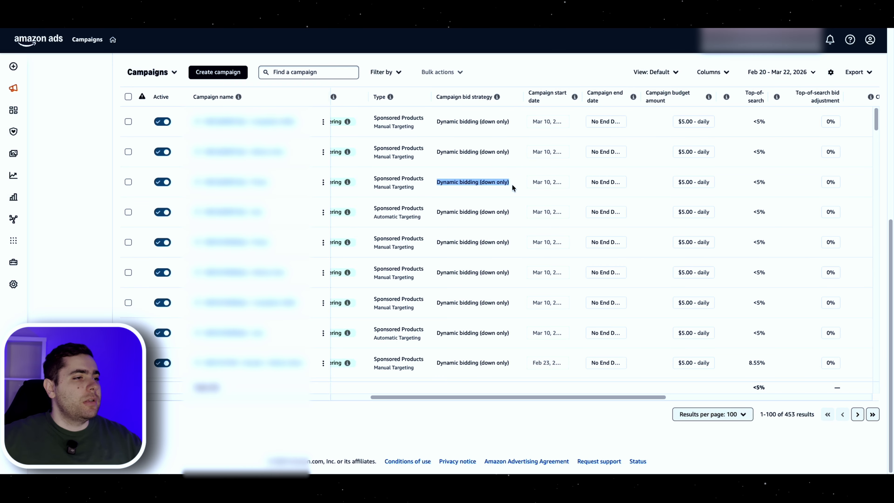
{"action": "left_click", "coordinate": [440, 183]}
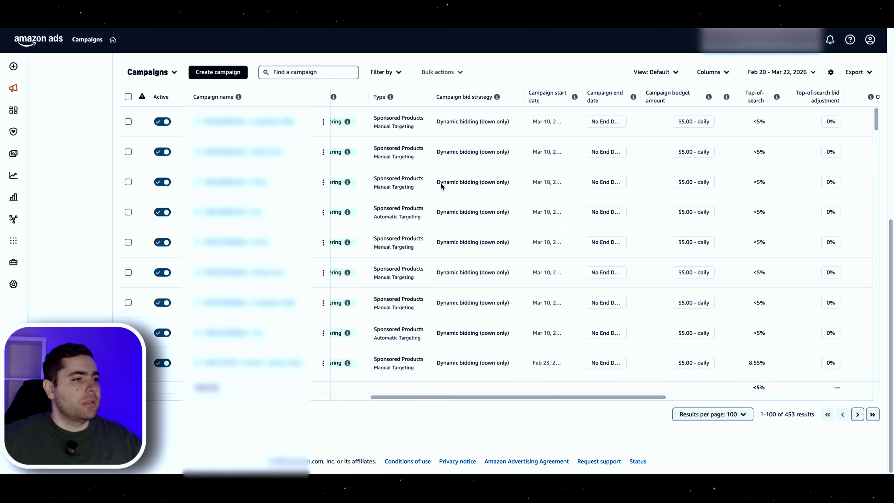
{"action": "scroll", "coordinate": [486, 222], "scroll_direction": "down", "scroll_amount": 8}
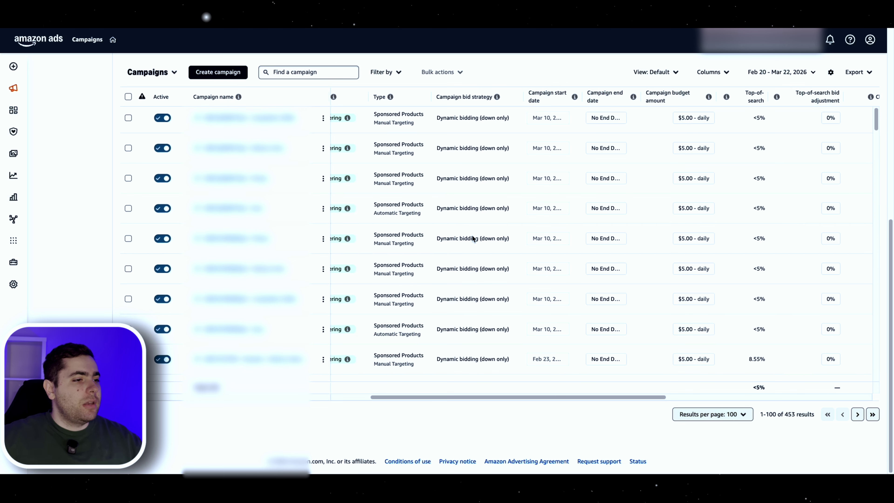
{"action": "scroll", "coordinate": [471, 235], "scroll_direction": "up", "scroll_amount": 2}
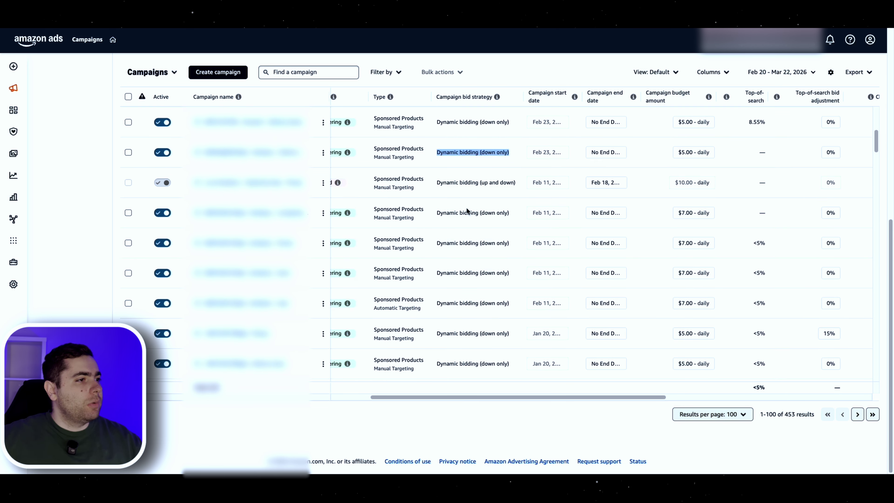
{"action": "mouse_move", "coordinate": [339, 183]}
{"action": "scroll", "coordinate": [457, 247], "scroll_direction": "left", "scroll_amount": 3}
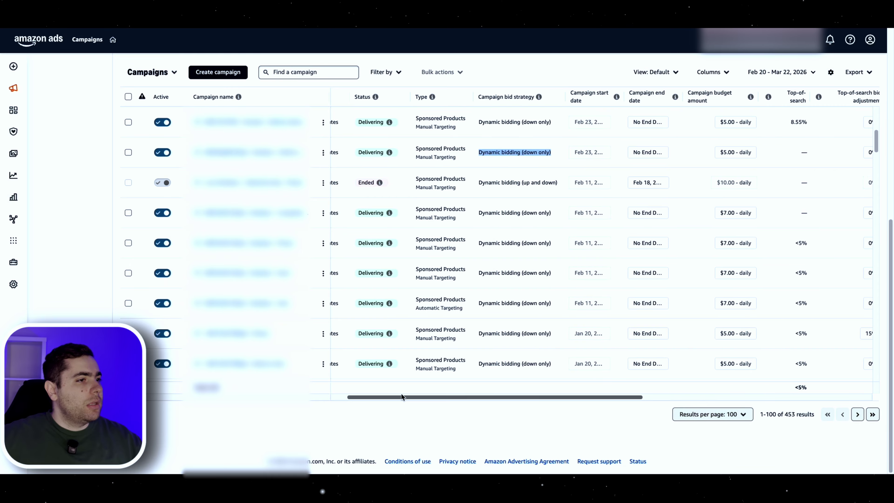
{"action": "left_click_drag", "start_coordinate": [474, 184], "coordinate": [505, 213]}
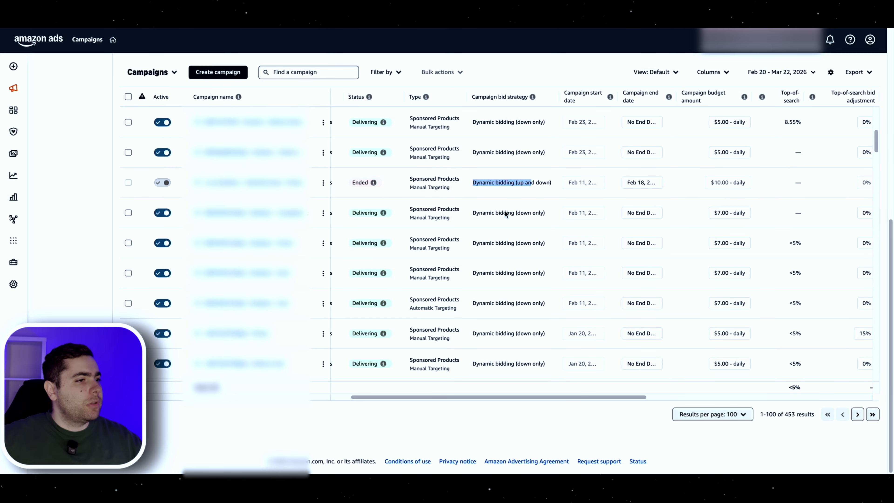
Step: Review the Campaign bid strategy column through the rest of the campaigns and compare it with the first campaign's strategy
{"action": "scroll", "coordinate": [505, 225], "scroll_direction": "down", "scroll_amount": 4}
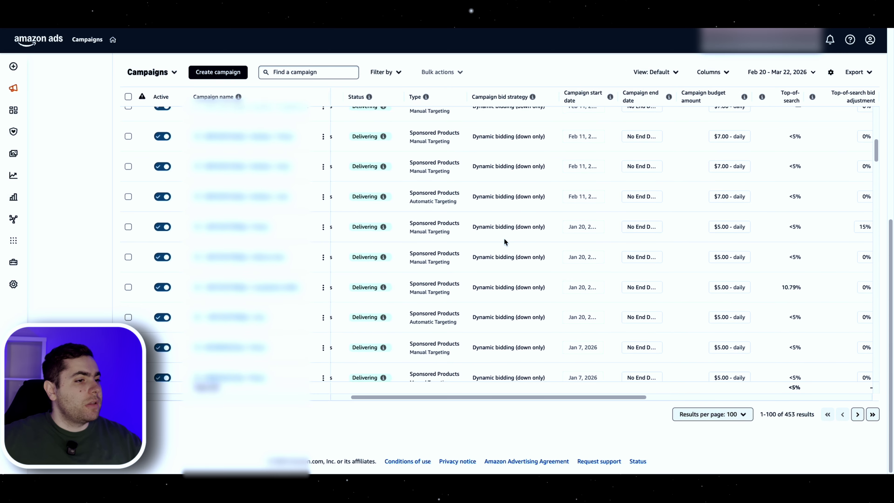
{"action": "scroll", "coordinate": [510, 253], "scroll_direction": "down", "scroll_amount": 10}
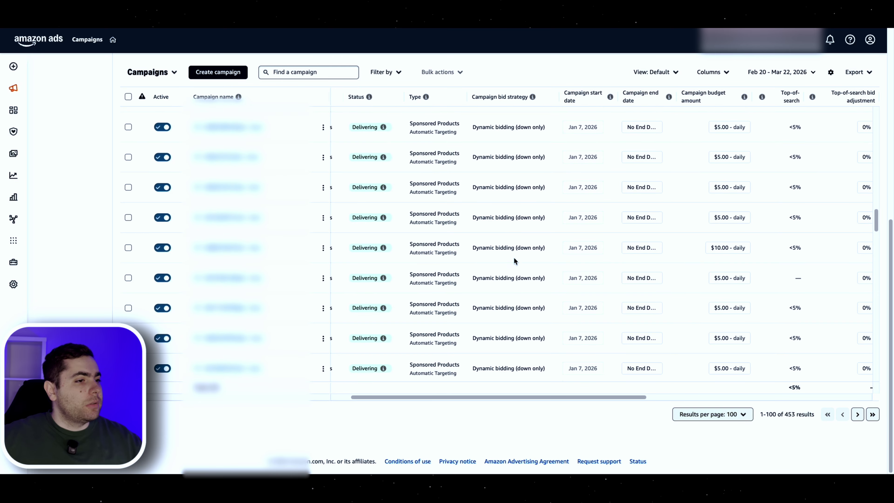
{"action": "scroll", "coordinate": [514, 257], "scroll_direction": "up", "scroll_amount": 5}
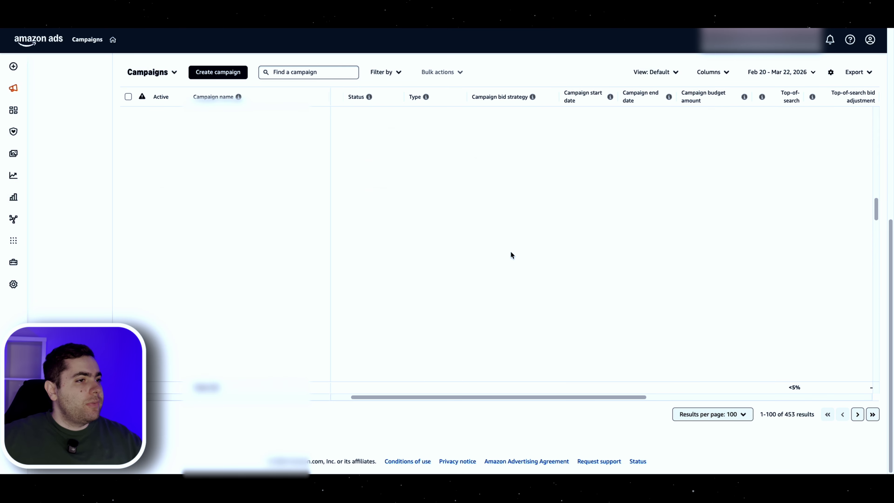
{"action": "scroll", "coordinate": [511, 251], "scroll_direction": "up", "scroll_amount": 8}
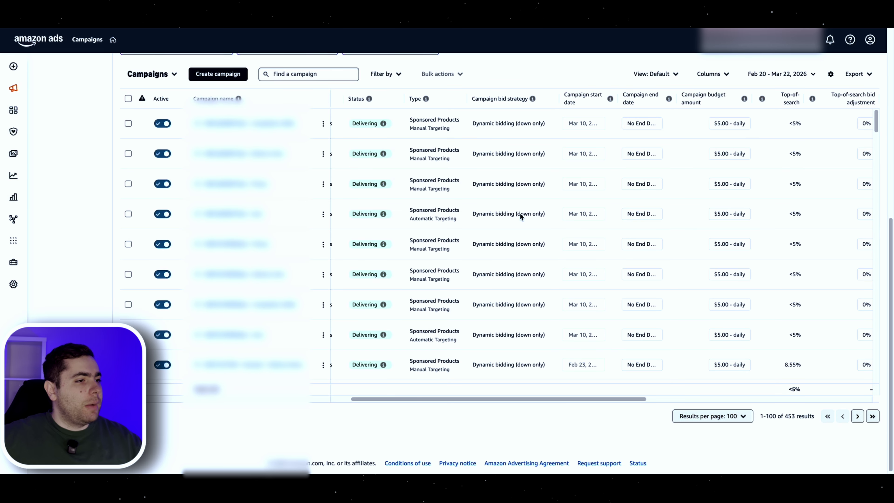
{"action": "scroll", "coordinate": [520, 255], "scroll_direction": "up", "scroll_amount": 4}
{"action": "left_click_drag", "start_coordinate": [472, 279], "coordinate": [543, 284]}
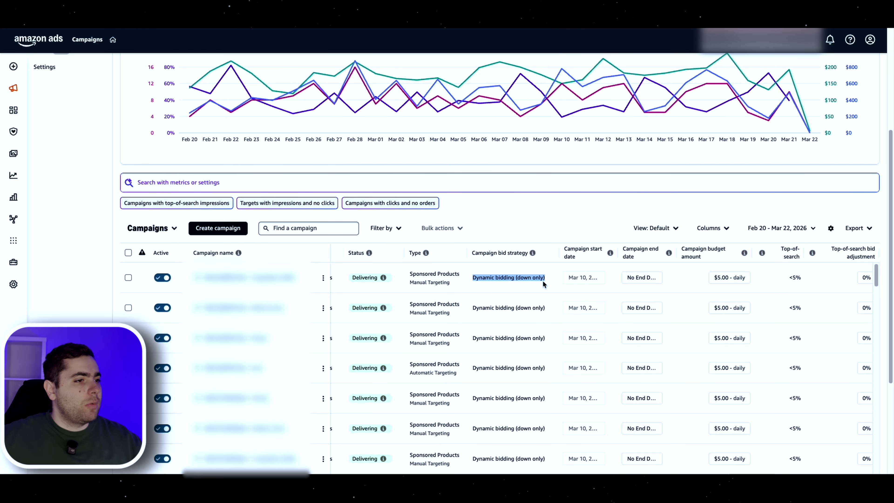
{"action": "left_click_drag", "start_coordinate": [467, 278], "coordinate": [548, 281]}
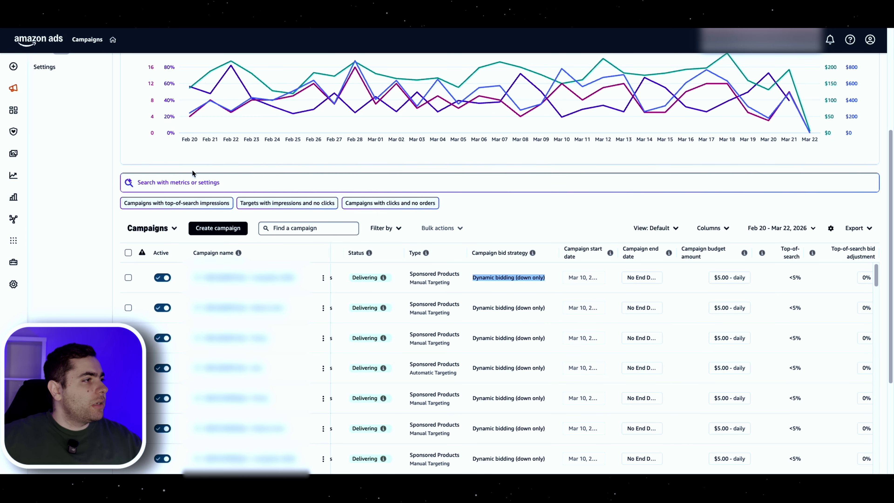
Step: Open the Budgets page and set its date range to Last 30 days
{"action": "scroll", "coordinate": [103, 171], "scroll_direction": "up", "scroll_amount": 4}
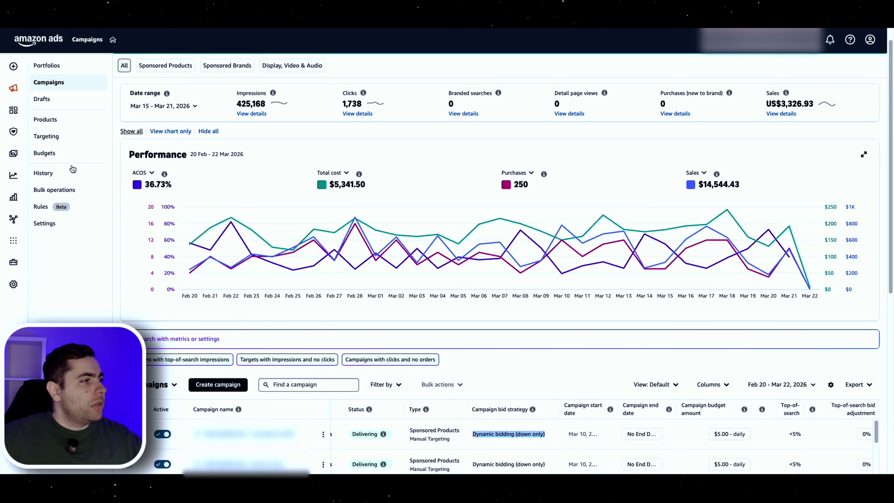
{"action": "left_click", "coordinate": [67, 161]}
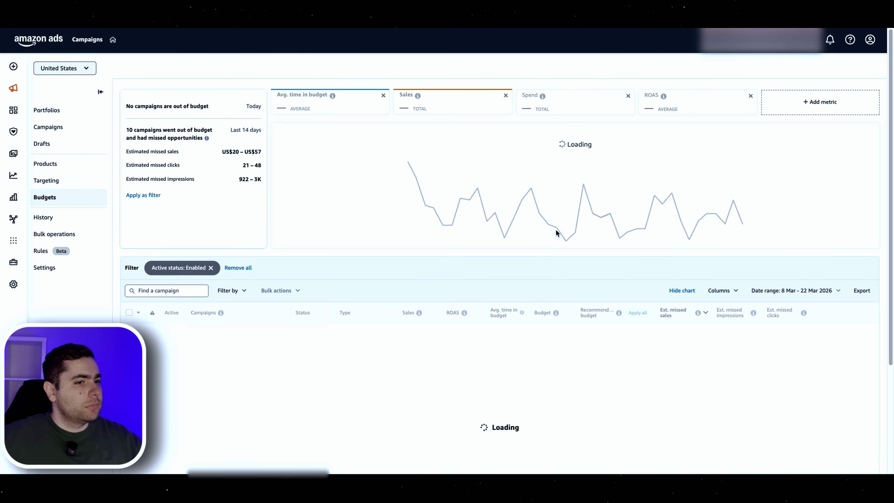
{"action": "left_click", "coordinate": [785, 291]}
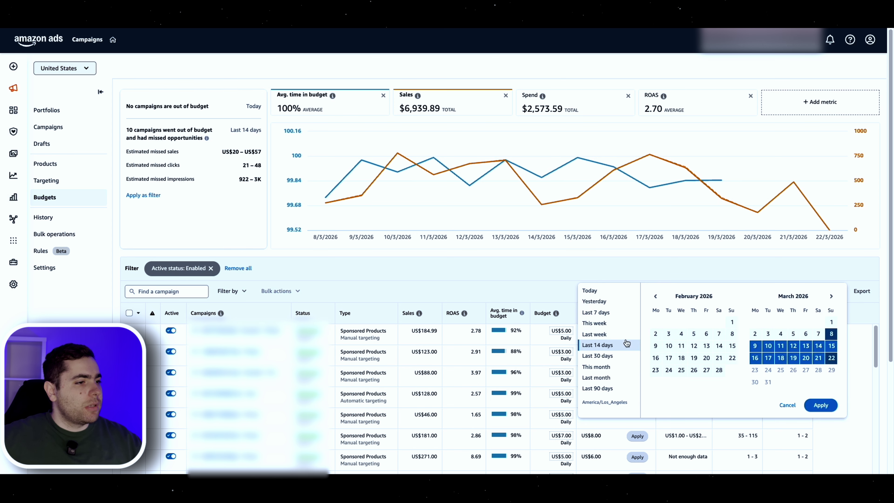
{"action": "left_click", "coordinate": [631, 356]}
{"action": "scroll", "coordinate": [584, 221], "scroll_direction": "down", "scroll_amount": 4}
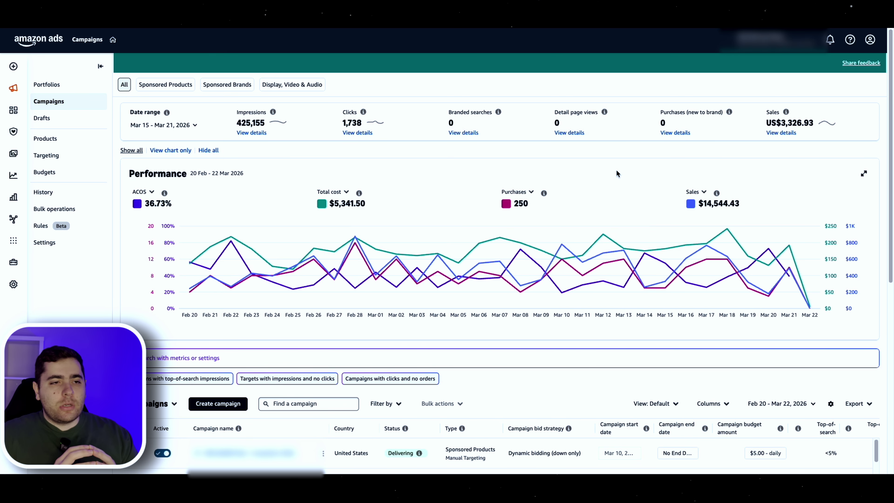
Step: Sort the campaigns by total cost from highest to lowest
{"action": "mouse_move", "coordinate": [628, 231]}
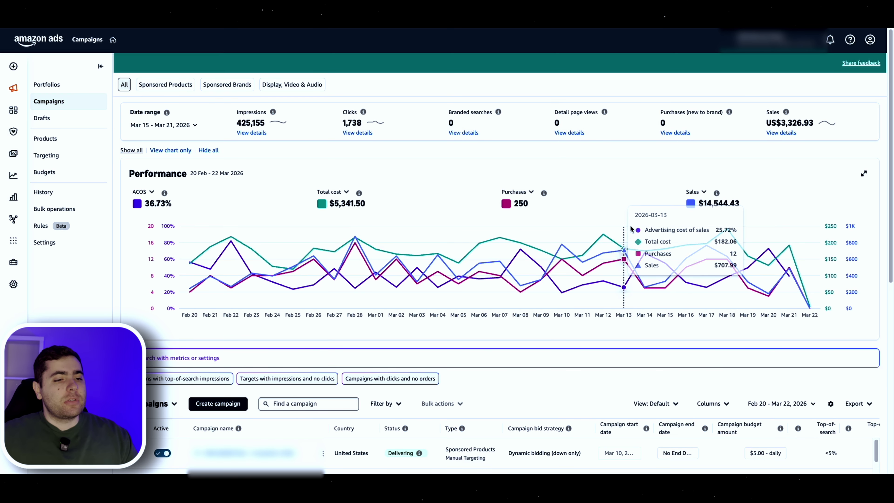
{"action": "scroll", "coordinate": [627, 231], "scroll_direction": "down", "scroll_amount": 6}
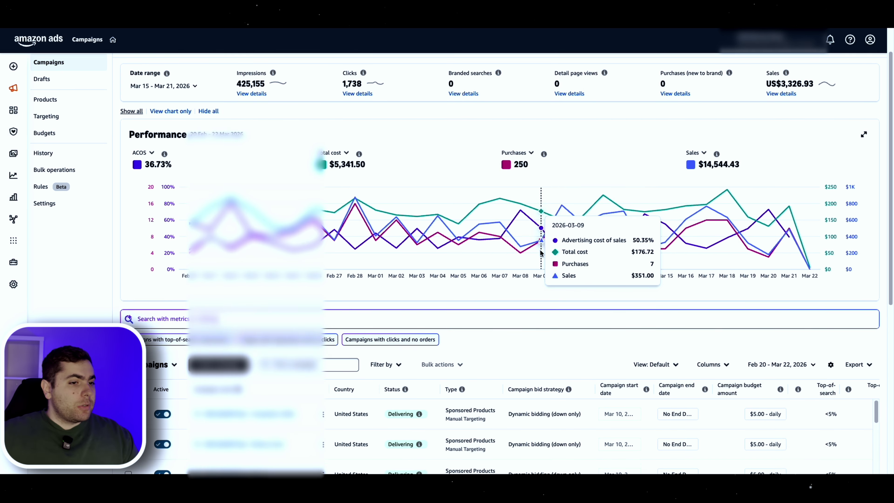
{"action": "scroll", "coordinate": [661, 170], "scroll_direction": "down", "scroll_amount": 1}
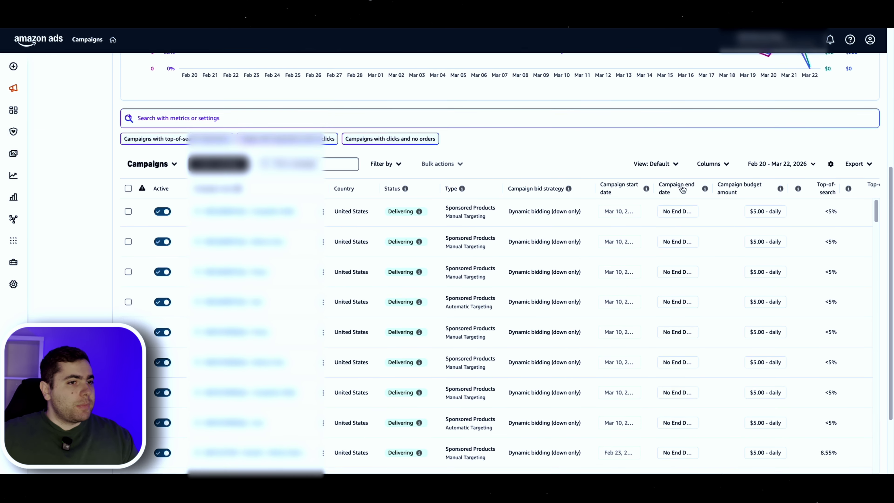
{"action": "scroll", "coordinate": [775, 152], "scroll_direction": "down", "scroll_amount": 2}
{"action": "scroll", "coordinate": [599, 425], "scroll_direction": "right", "scroll_amount": 10}
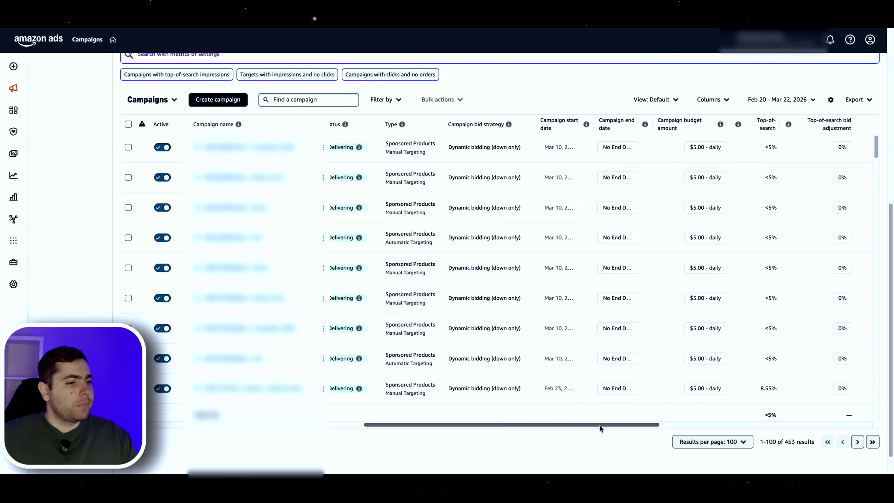
{"action": "left_click", "coordinate": [610, 123]}
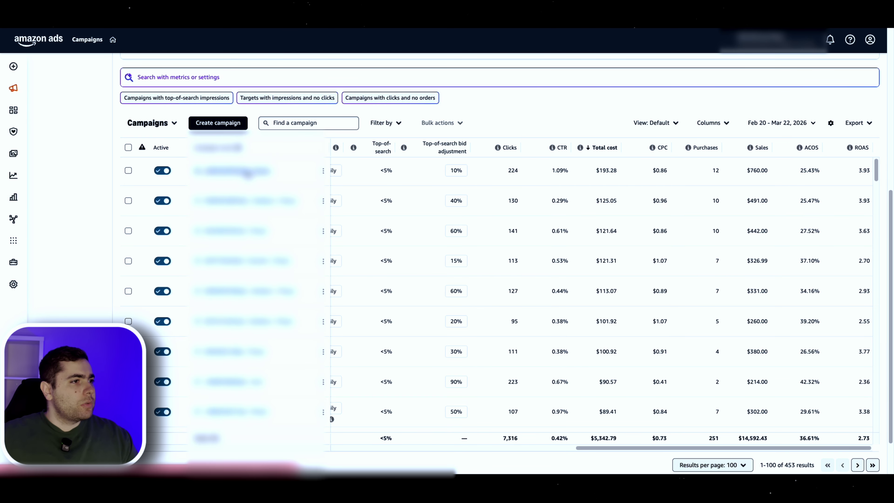
Step: Open the campaign with the highest total cost and go to its bid adjustments
{"action": "left_click", "coordinate": [238, 171]}
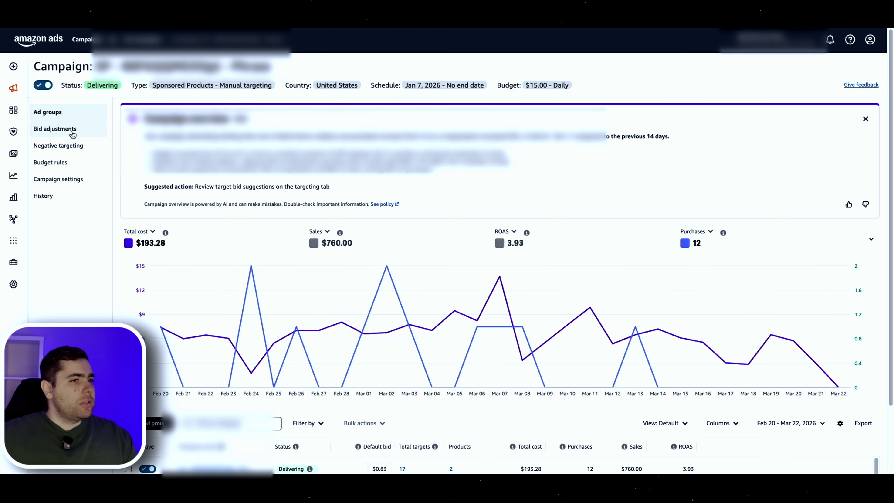
{"action": "left_click", "coordinate": [72, 134]}
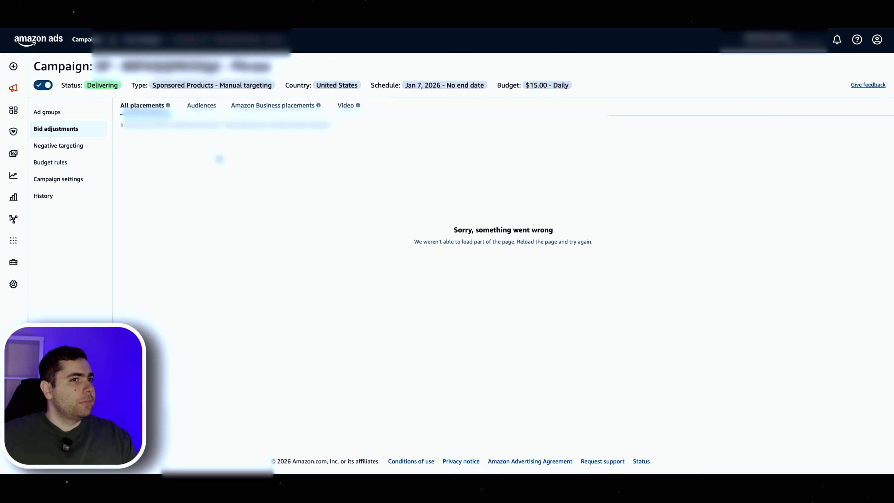
Step: Reload the bid adjustments page and compare the ACOS of the Rest of search and Top of search placements
{"action": "key", "text": "F5"}
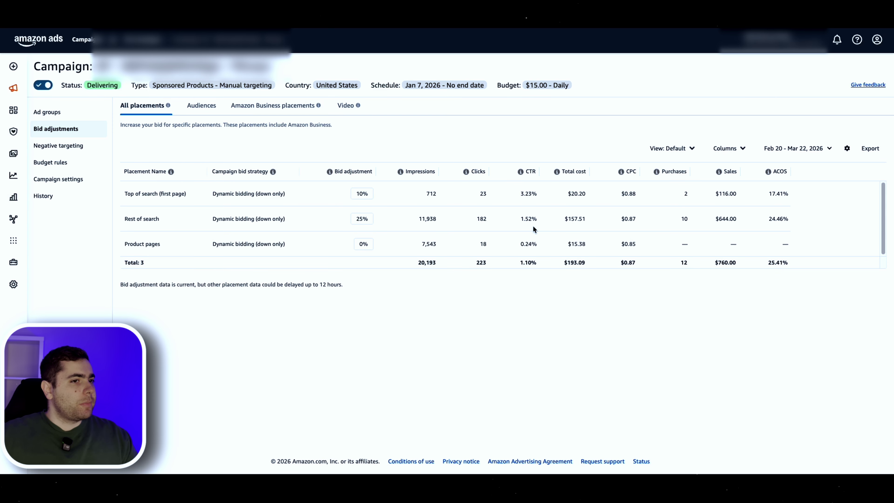
{"action": "left_click_drag", "start_coordinate": [161, 221], "coordinate": [130, 224]}
{"action": "left_click", "coordinate": [767, 222]}
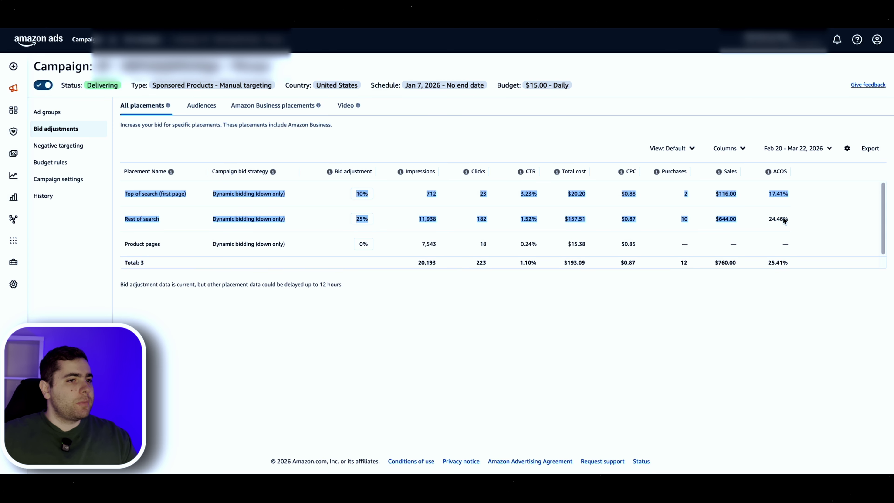
{"action": "left_click_drag", "start_coordinate": [191, 192], "coordinate": [768, 195]}
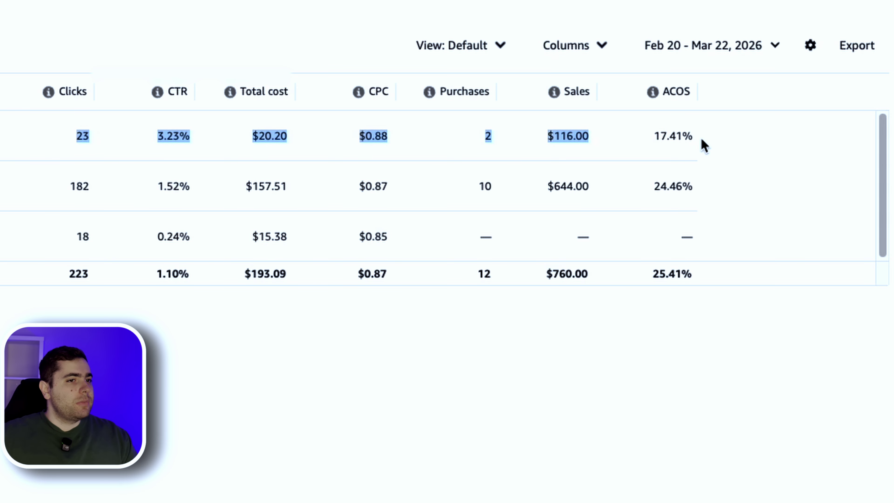
{"action": "double_click", "coordinate": [701, 144]}
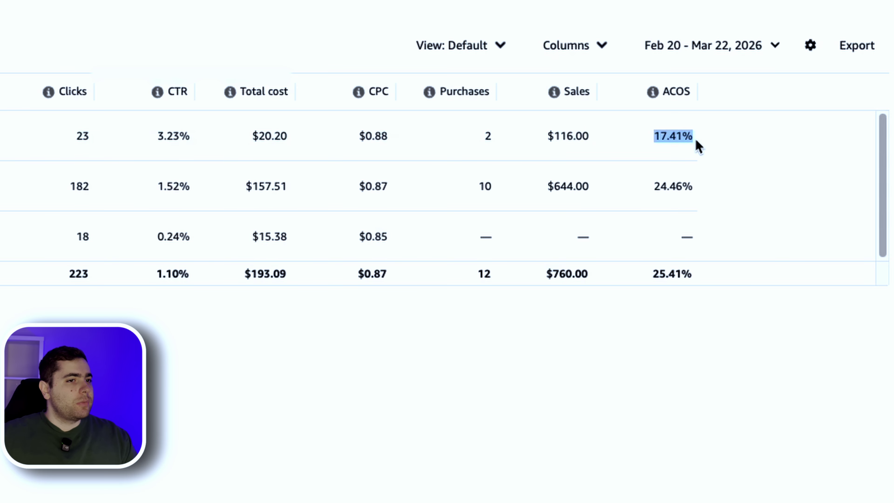
Step: Set the placement table's date range to Dec 23, 2025 - Mar 21, 2026 to review ACOS over a longer period
{"action": "left_click", "coordinate": [731, 56]}
{"action": "left_click", "coordinate": [410, 66]}
{"action": "left_click", "coordinate": [410, 66]}
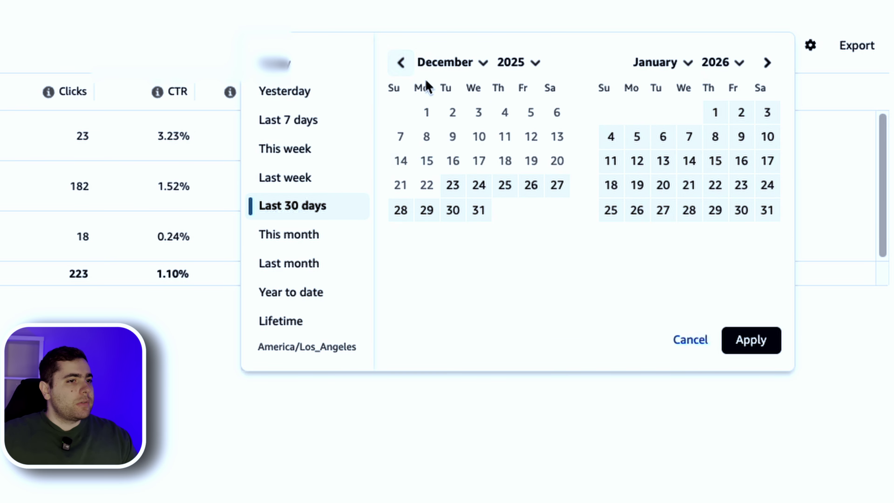
{"action": "left_click", "coordinate": [453, 184]}
{"action": "left_click", "coordinate": [761, 70]}
{"action": "left_click", "coordinate": [761, 70]}
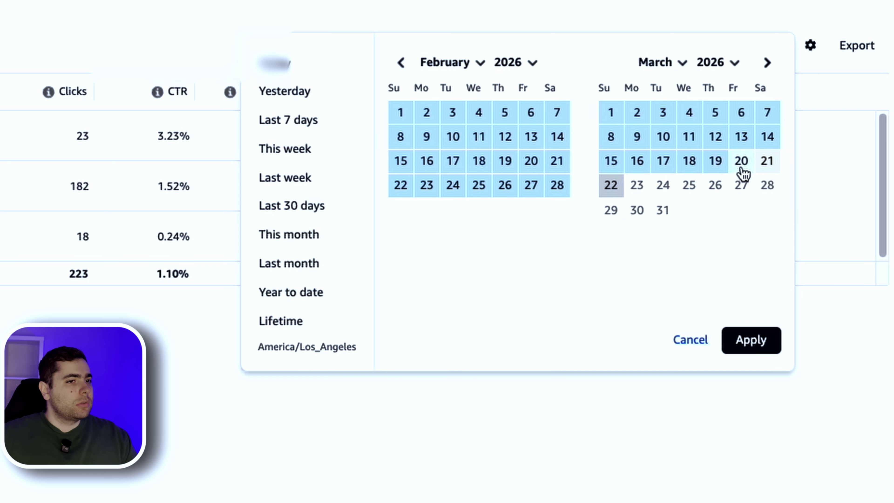
{"action": "left_click", "coordinate": [767, 161]}
{"action": "left_click", "coordinate": [773, 354]}
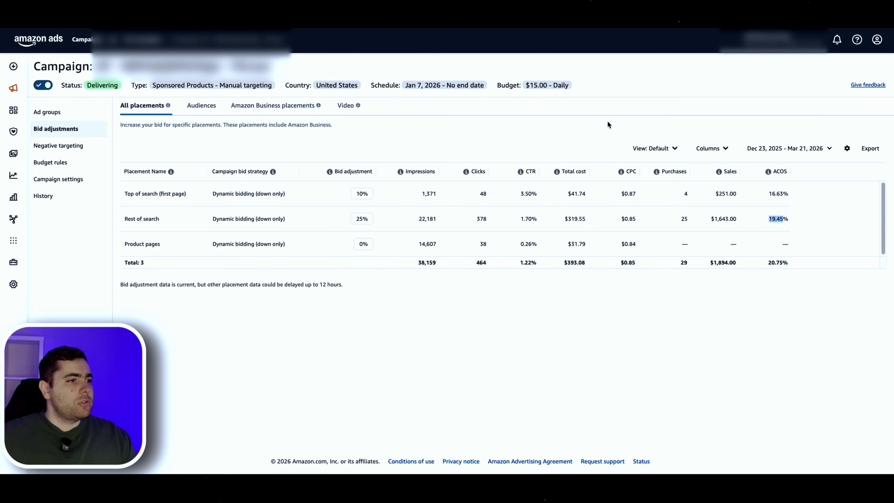
Step: Set the placement table's date range to Last 7 days and check the Product pages placement's performance
{"action": "left_click", "coordinate": [752, 148]}
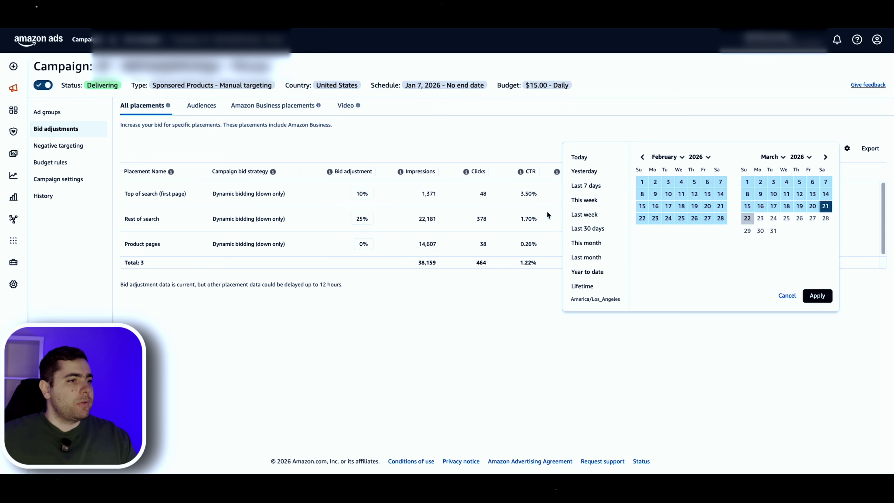
{"action": "left_click", "coordinate": [597, 191]}
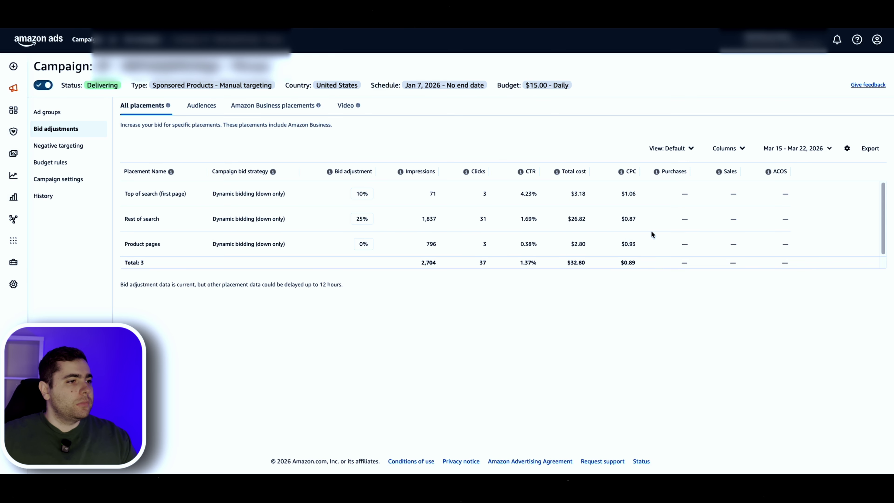
{"action": "left_click_drag", "start_coordinate": [165, 247], "coordinate": [123, 249]}
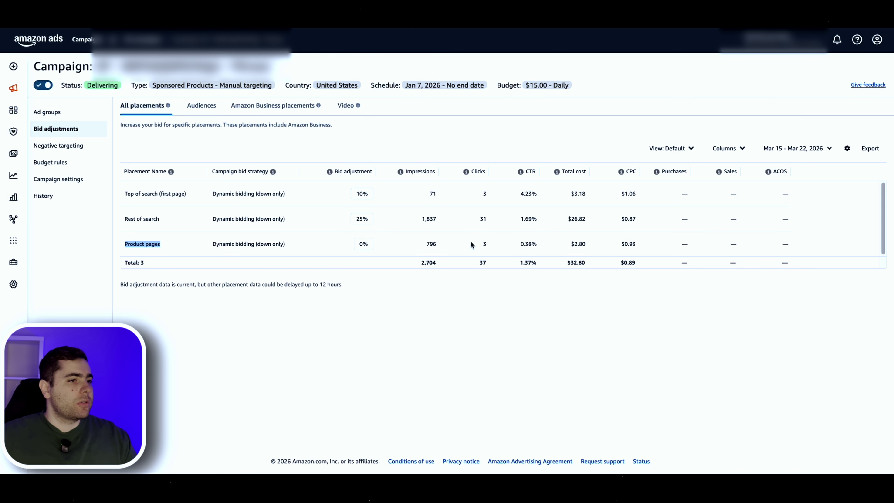
{"action": "left_click", "coordinate": [527, 248]}
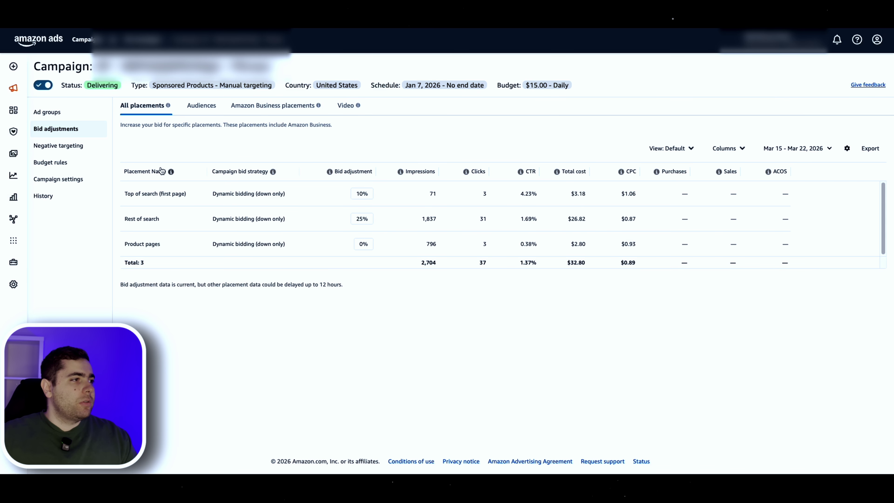
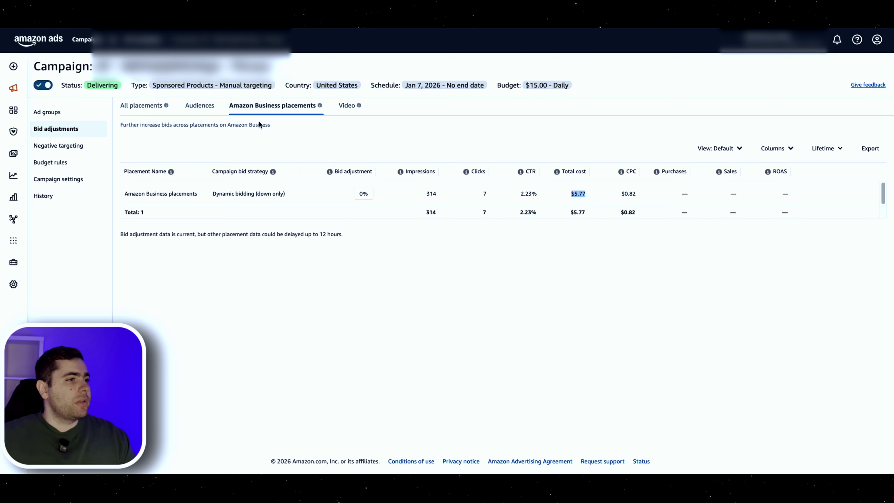
Step: Check the campaign-level negative targeting, covering both negative keywords and negative products
{"action": "left_click", "coordinate": [77, 117]}
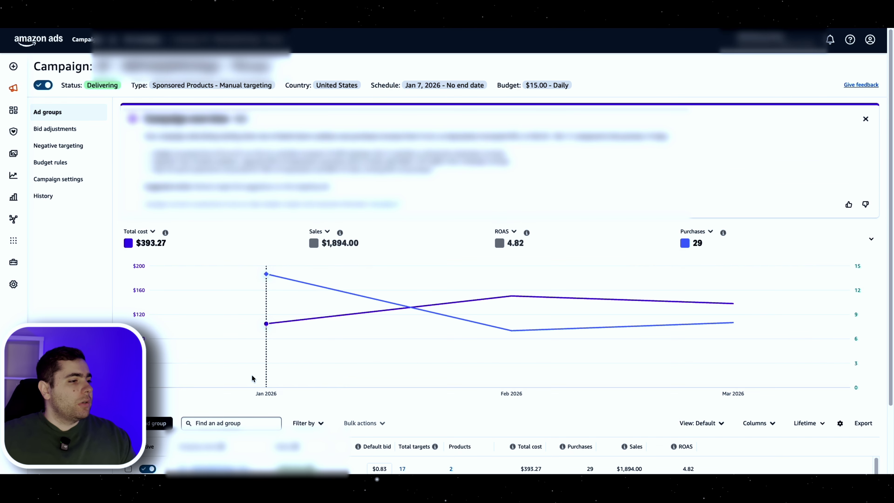
{"action": "scroll", "coordinate": [252, 378], "scroll_direction": "down", "scroll_amount": 1}
{"action": "left_click", "coordinate": [207, 440]}
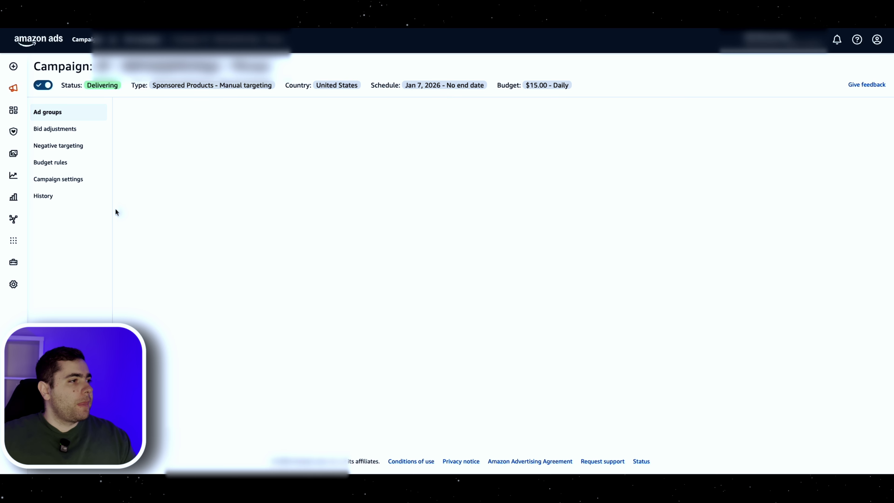
{"action": "left_click", "coordinate": [76, 151]}
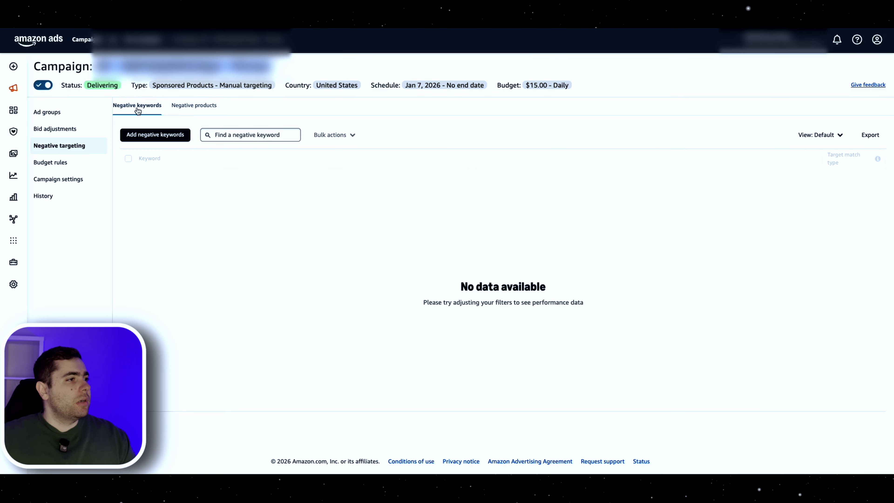
{"action": "left_click", "coordinate": [191, 110]}
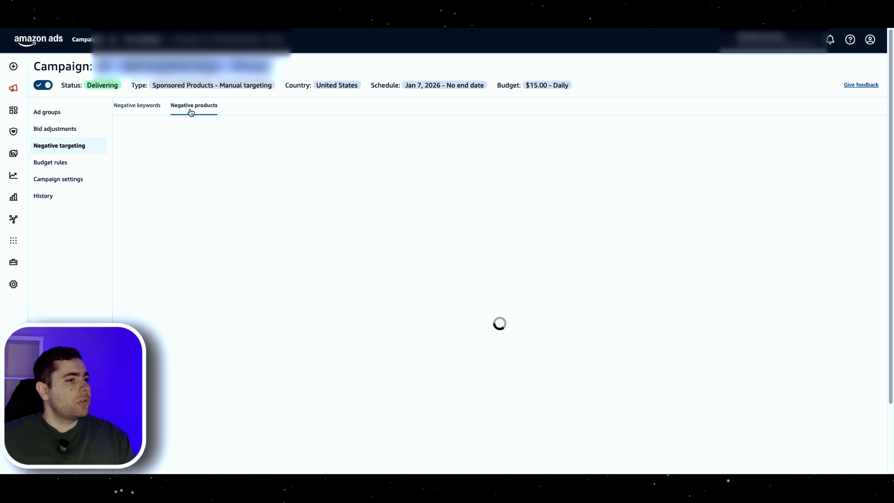
Step: Open the campaign's ad group and check its negative keywords
{"action": "left_click", "coordinate": [64, 115]}
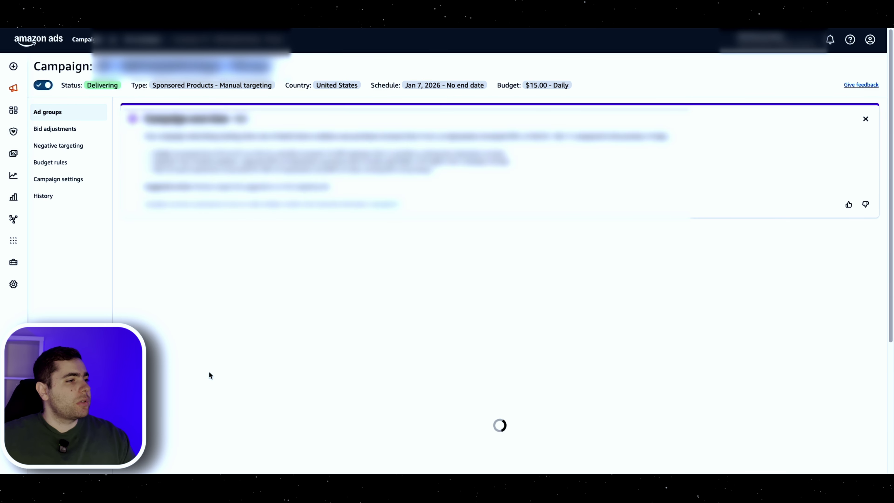
{"action": "scroll", "coordinate": [244, 431], "scroll_direction": "down", "scroll_amount": 1}
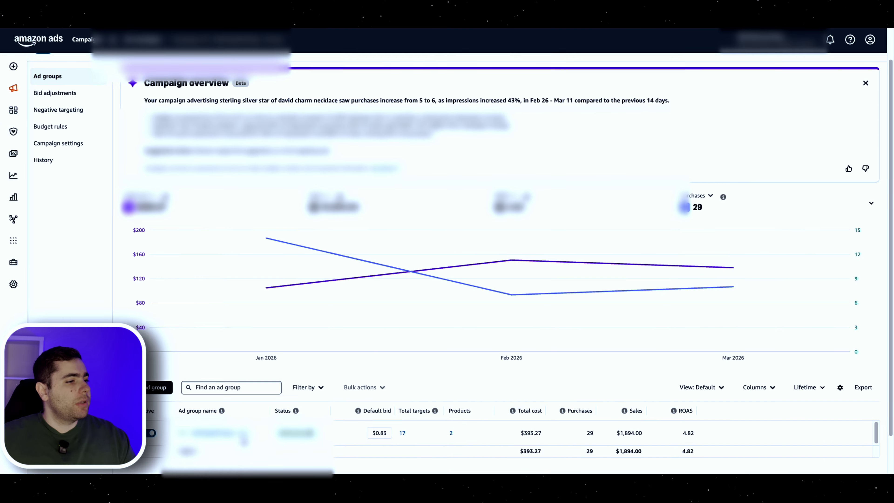
{"action": "left_click", "coordinate": [243, 437]}
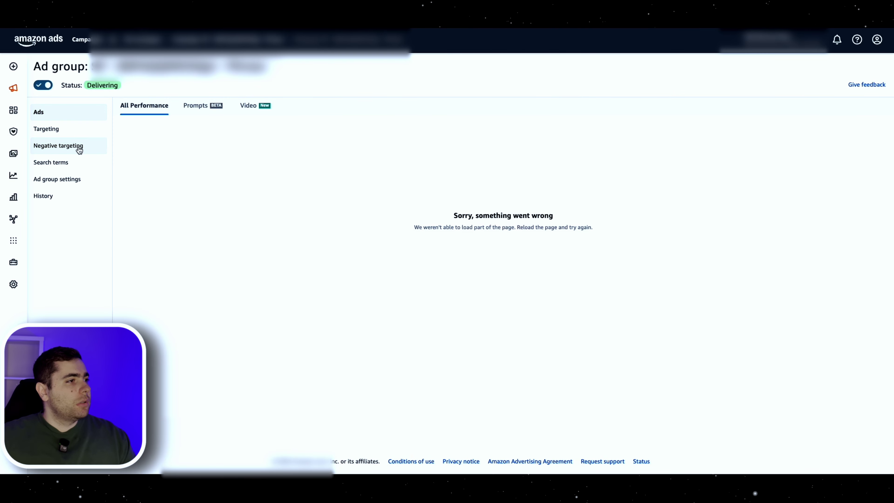
{"action": "left_click", "coordinate": [79, 146]}
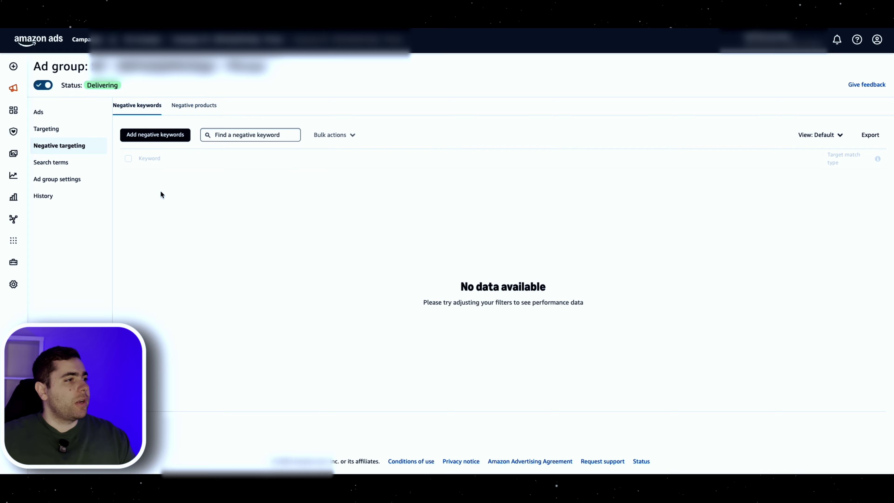
Step: Show the ad group's search terms for the Last 65 days, sorted by total cost from highest to lowest
{"action": "left_click", "coordinate": [86, 164]}
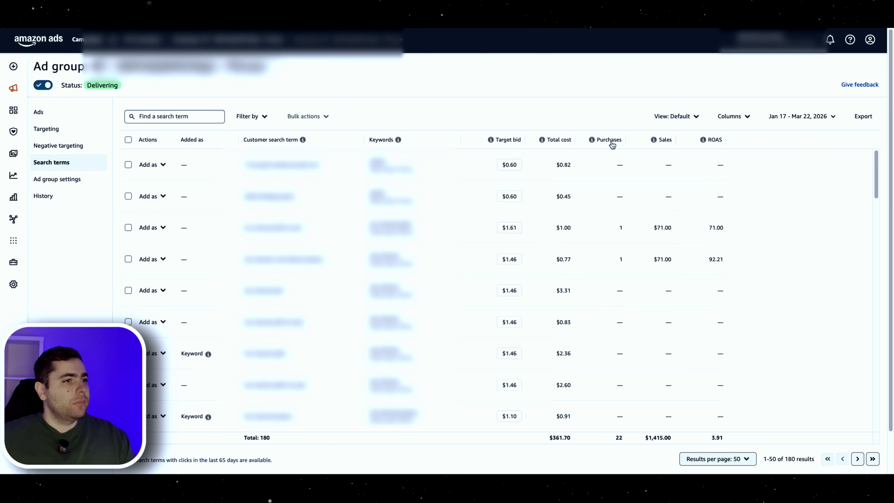
{"action": "left_click", "coordinate": [831, 118]}
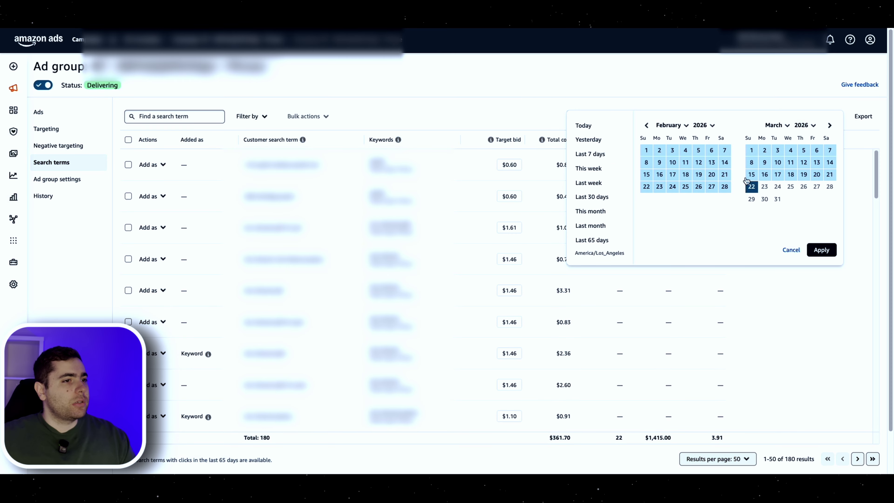
{"action": "left_click", "coordinate": [619, 236]}
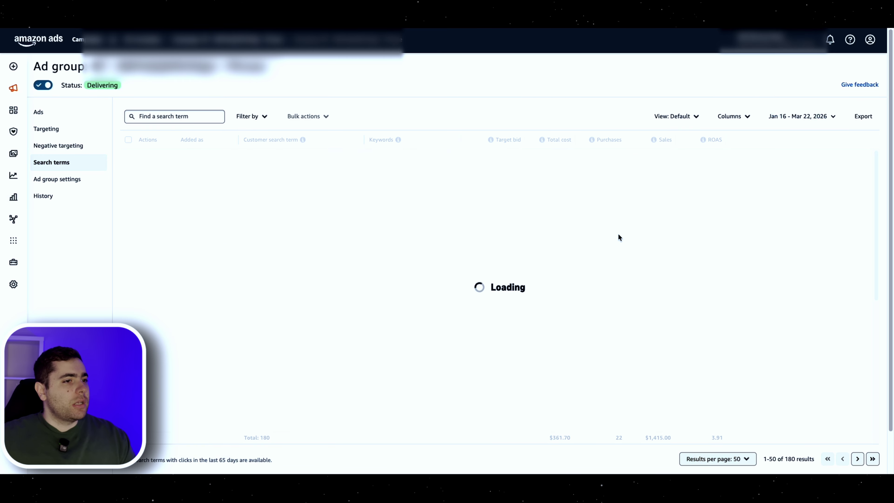
{"action": "left_click", "coordinate": [564, 143]}
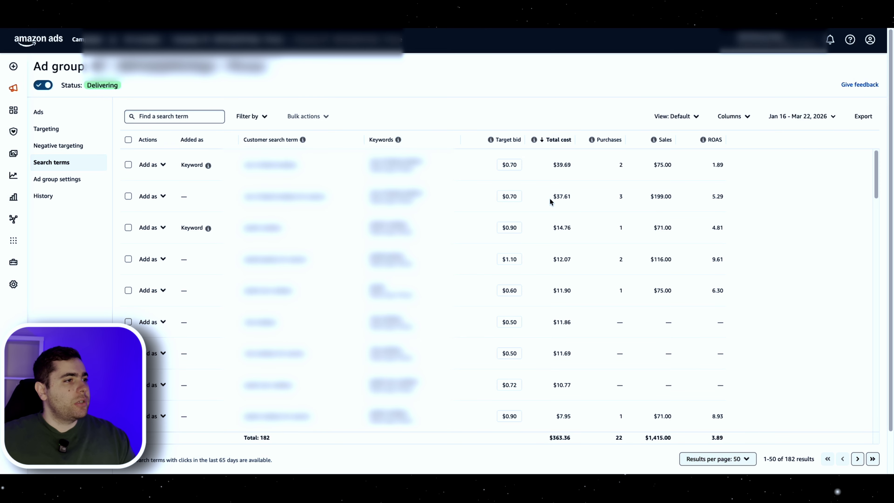
Step: Add the ACOS column to the search terms table and check the ACOS of the costliest search term
{"action": "left_click_drag", "start_coordinate": [297, 166], "coordinate": [244, 168]}
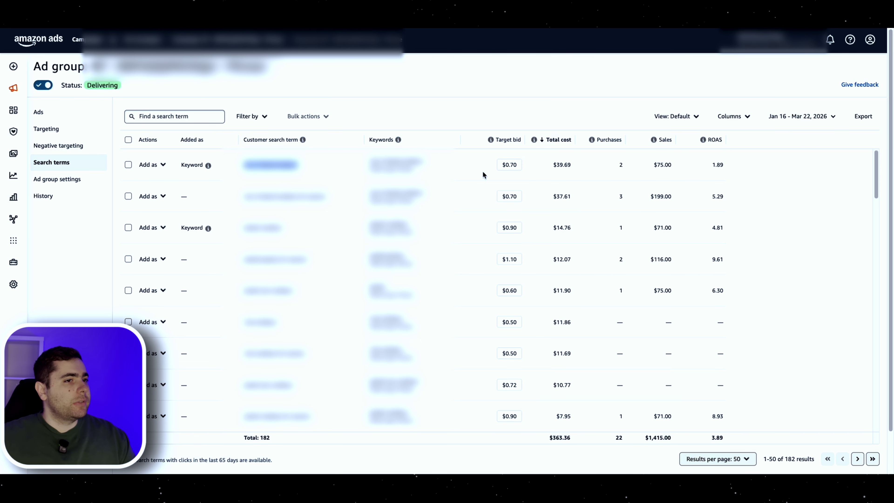
{"action": "left_click", "coordinate": [734, 117]}
{"action": "left_click", "coordinate": [743, 121]}
{"action": "left_click", "coordinate": [440, 192]}
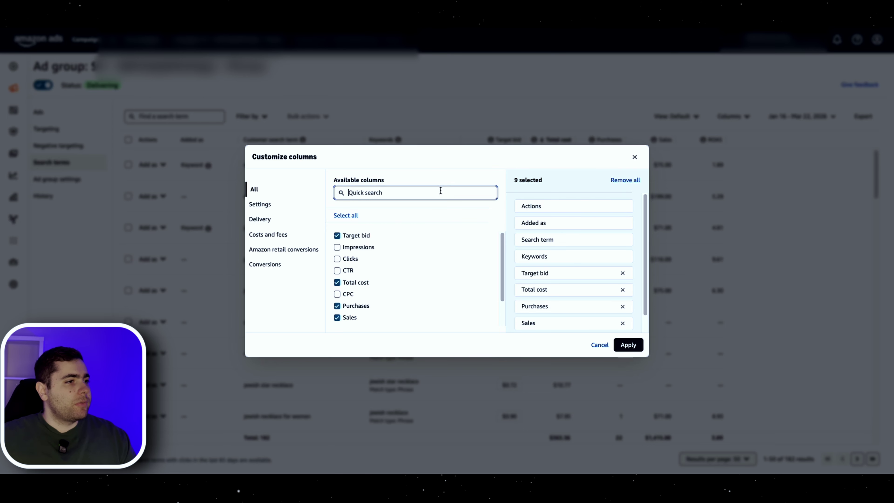
{"action": "type", "text": "adv"}
{"action": "left_click", "coordinate": [405, 235]}
{"action": "left_click", "coordinate": [628, 345]}
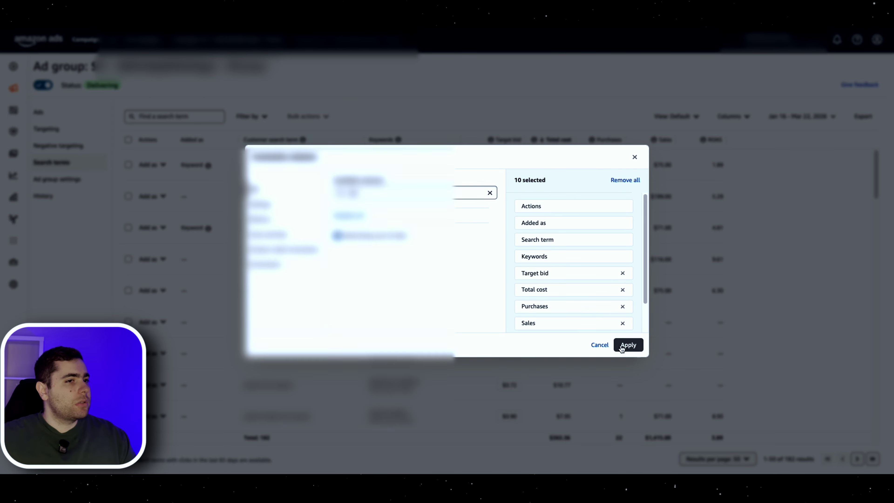
{"action": "left_click_drag", "start_coordinate": [705, 165], "coordinate": [724, 169]}
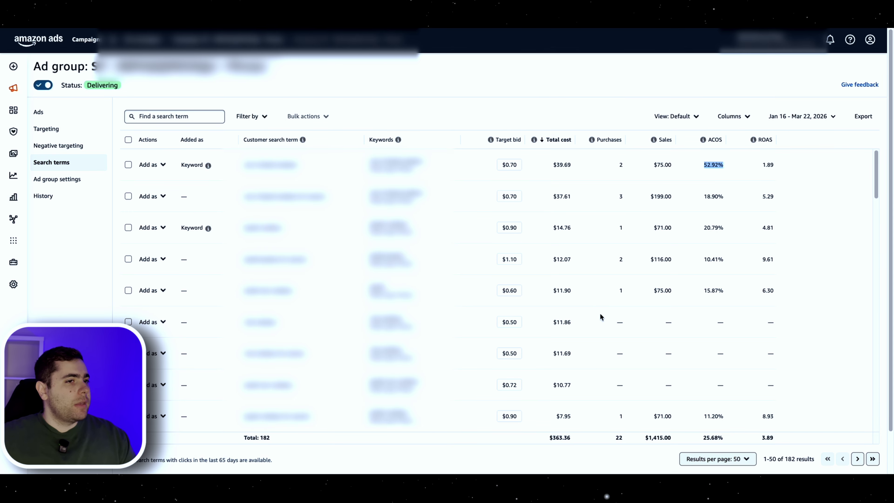
{"action": "left_click_drag", "start_coordinate": [305, 168], "coordinate": [243, 167]}
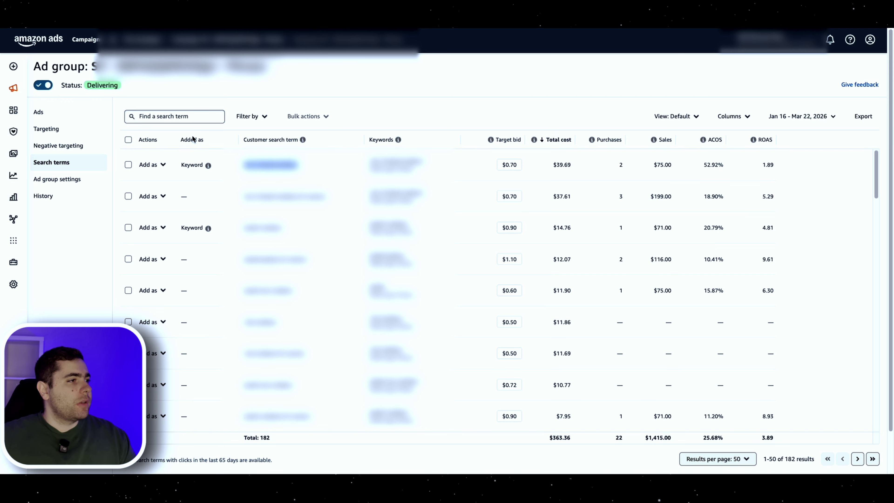
Step: Open the ad group's keyword targeting and set its date range to Dec 23, 2025 - Mar 21, 2026
{"action": "left_click", "coordinate": [95, 133]}
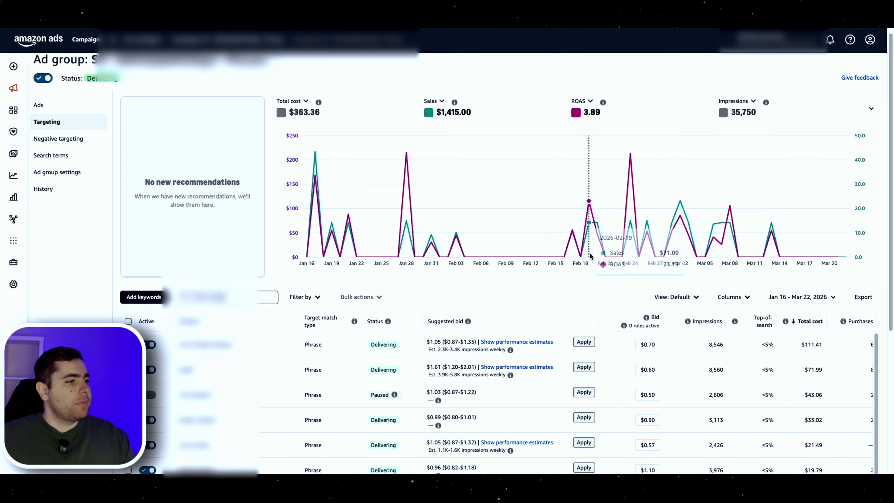
{"action": "scroll", "coordinate": [611, 169], "scroll_direction": "down", "scroll_amount": 3}
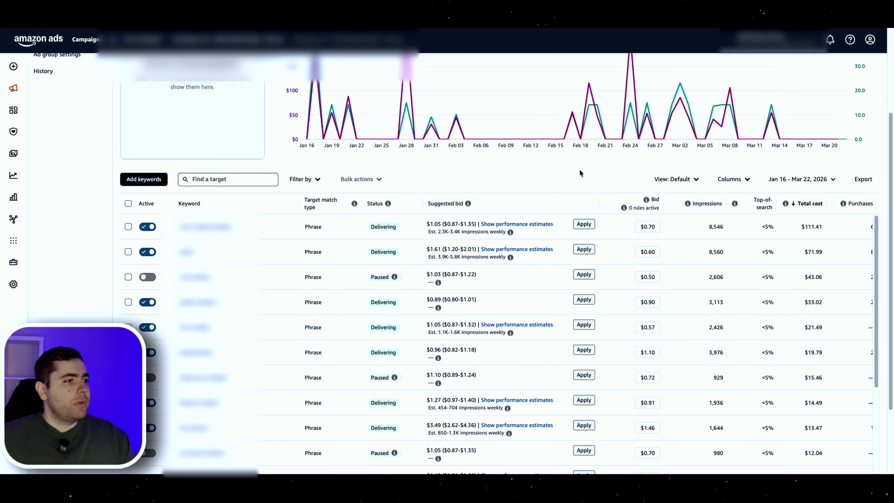
{"action": "left_click", "coordinate": [801, 179]}
{"action": "left_click", "coordinate": [646, 187]}
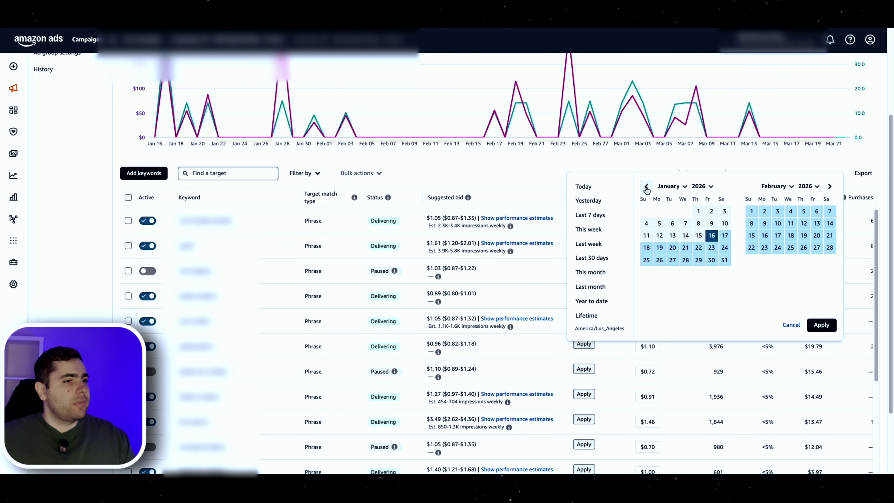
{"action": "left_click", "coordinate": [647, 186]}
{"action": "left_click", "coordinate": [672, 248]}
{"action": "left_click", "coordinate": [830, 186]}
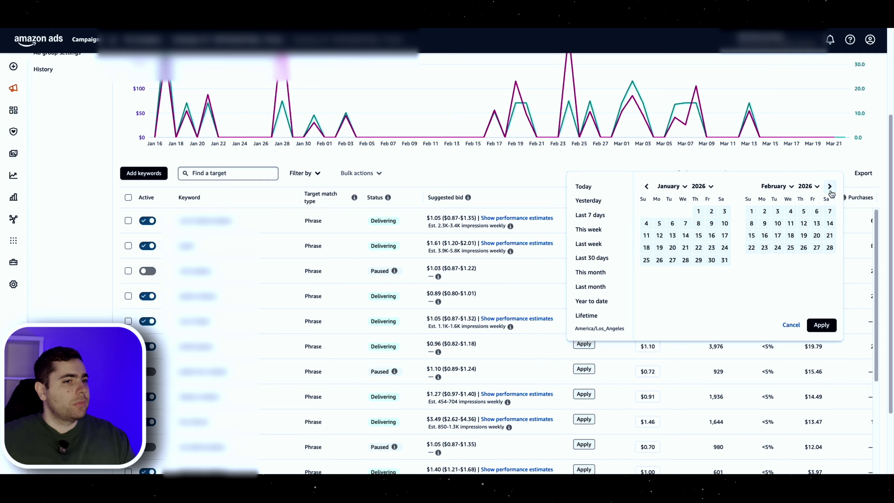
{"action": "left_click", "coordinate": [829, 186]}
{"action": "left_click", "coordinate": [830, 235]}
{"action": "left_click", "coordinate": [821, 325]}
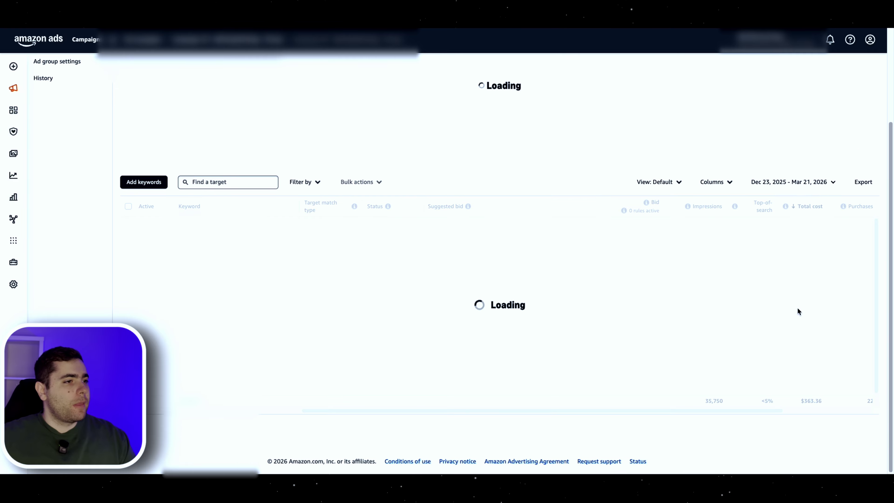
{"action": "scroll", "coordinate": [608, 145], "scroll_direction": "down", "scroll_amount": 1}
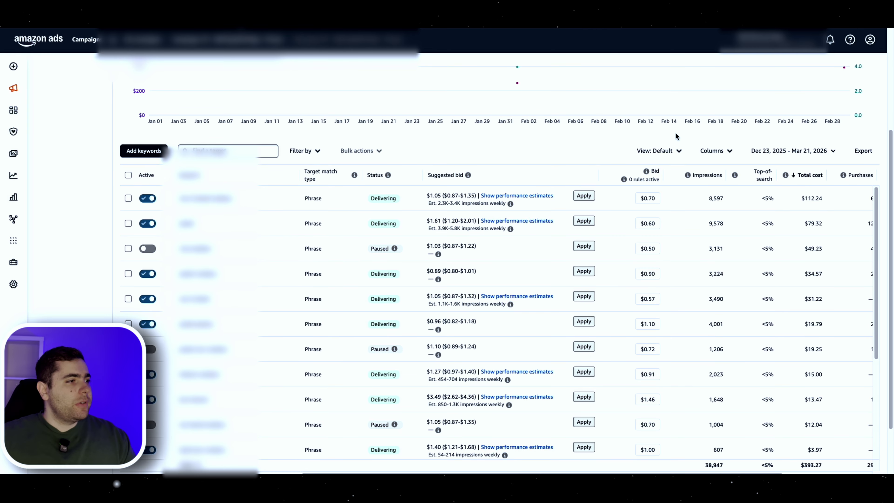
Step: Add the Advertising cost of sales column to the ad group's keyword targeting table and review the keywords' ACOS
{"action": "scroll", "coordinate": [676, 335], "scroll_direction": "down", "scroll_amount": 1}
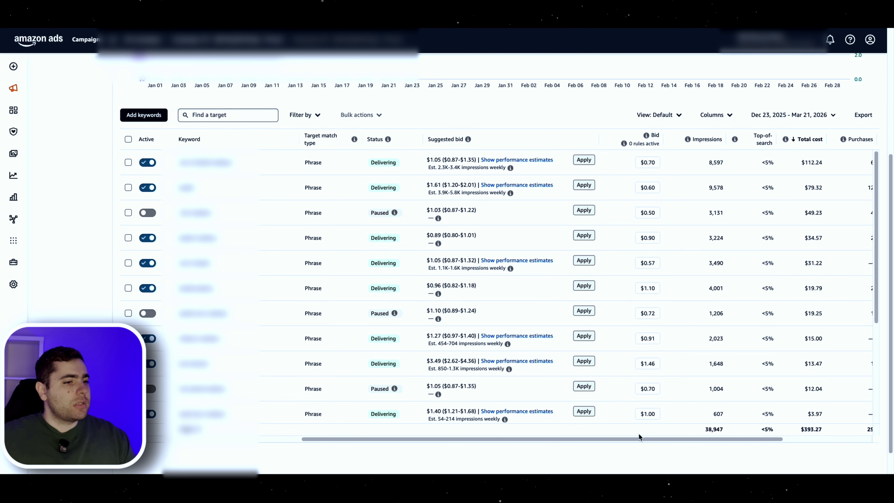
{"action": "left_click_drag", "start_coordinate": [639, 437], "coordinate": [736, 436]}
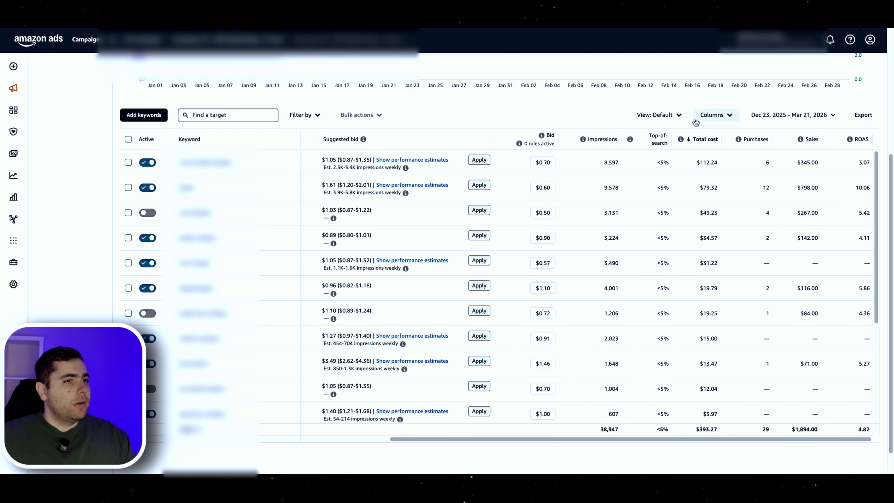
{"action": "left_click", "coordinate": [716, 114]}
{"action": "left_click", "coordinate": [740, 137]}
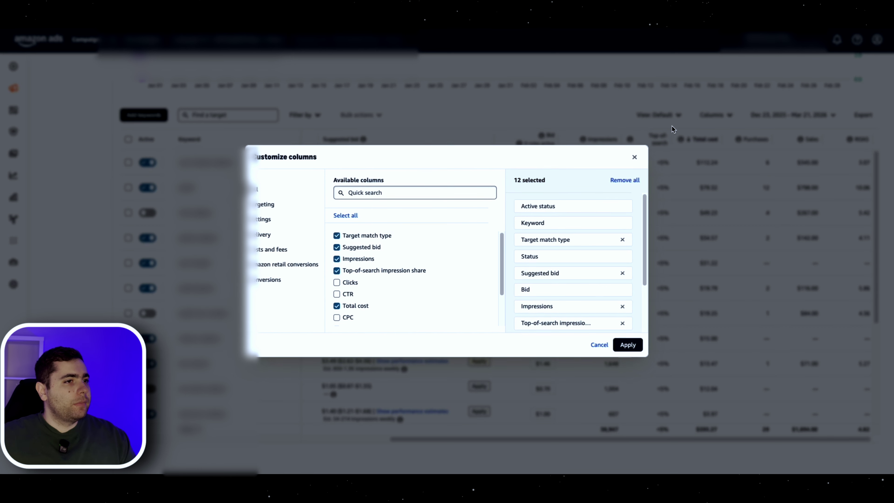
{"action": "left_click", "coordinate": [479, 194]}
{"action": "type", "text": "adv"}
{"action": "left_click", "coordinate": [406, 239]}
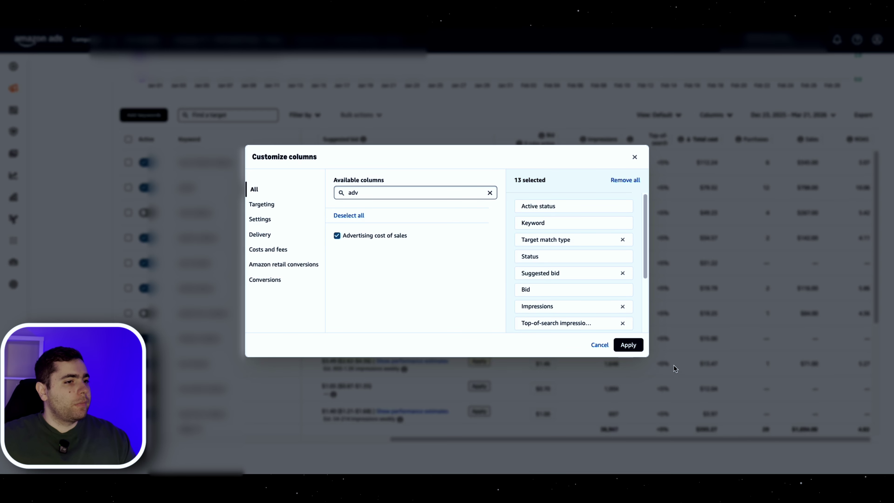
{"action": "left_click", "coordinate": [638, 349]}
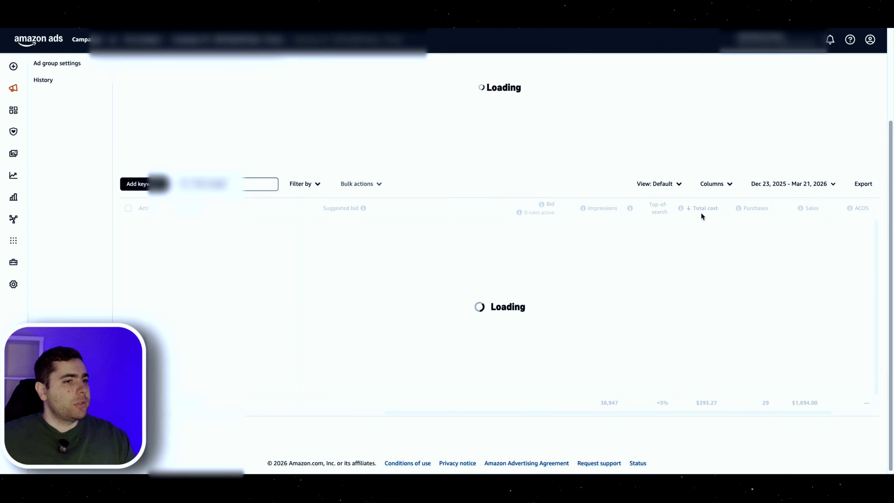
{"action": "scroll", "coordinate": [703, 134], "scroll_direction": "down", "scroll_amount": 3}
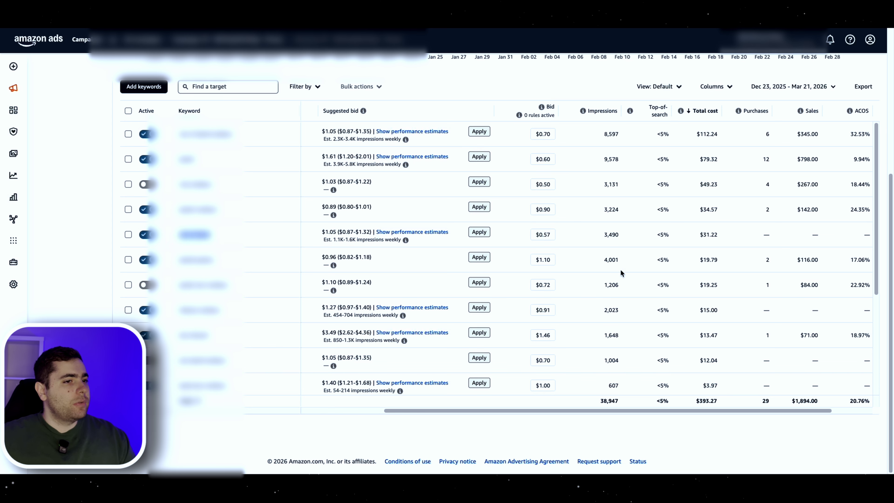
{"action": "scroll", "coordinate": [122, 194], "scroll_direction": "up", "scroll_amount": 1}
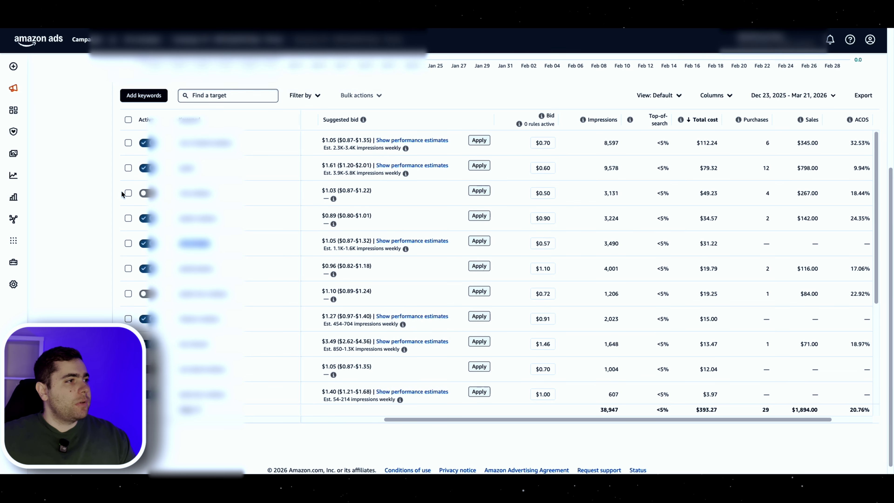
Step: Open the ad group's Ads view, reload the page to see the advertised products, and return to keyword targeting
{"action": "scroll", "coordinate": [122, 194], "scroll_direction": "up", "scroll_amount": 5}
{"action": "left_click", "coordinate": [95, 110]}
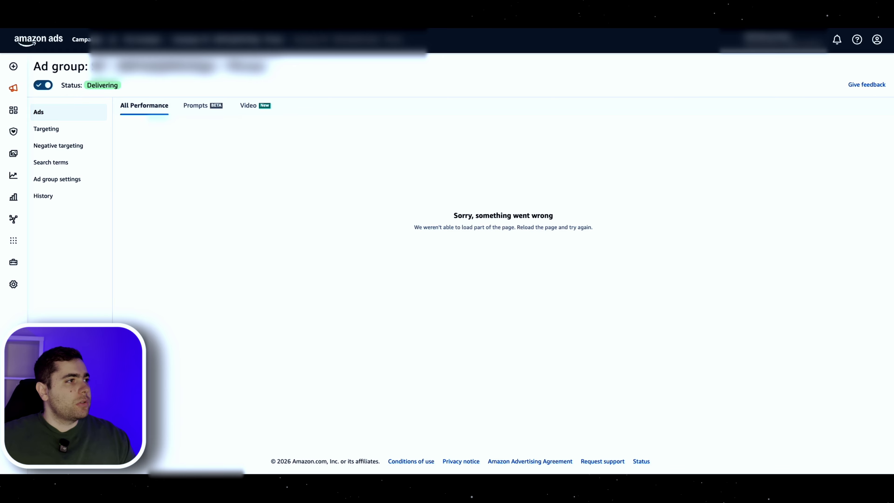
{"action": "key", "text": "super+r"}
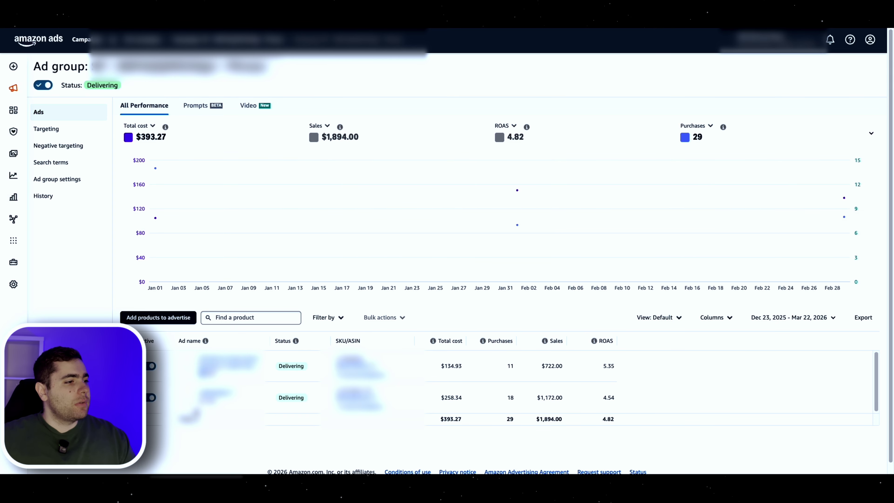
{"action": "mouse_move", "coordinate": [7, 176]}
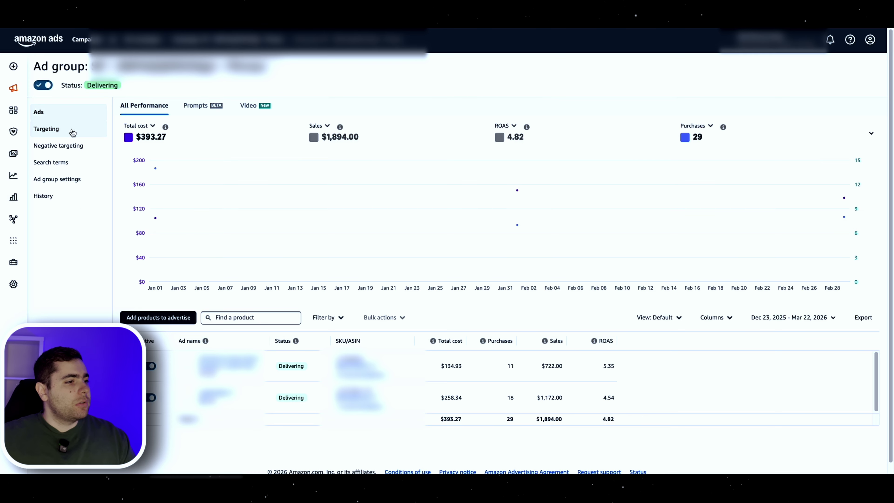
{"action": "left_click", "coordinate": [70, 130]}
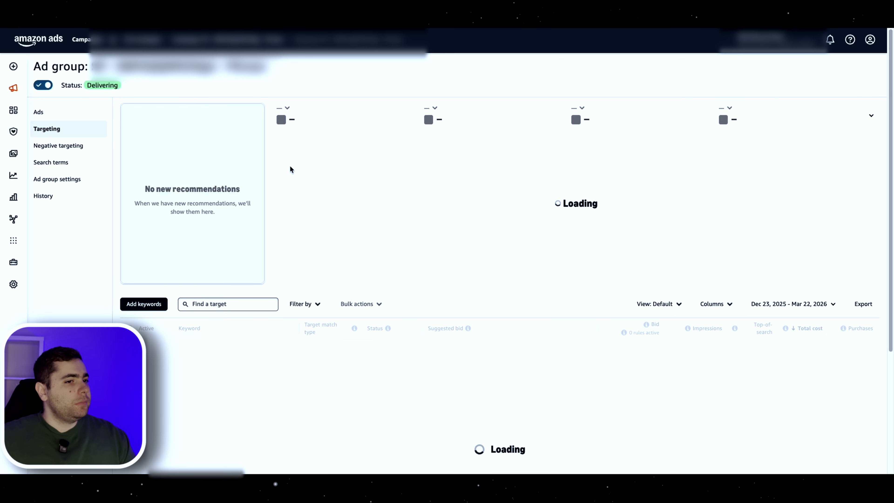
Step: Check the total cost of the $0.57-bid keyword without purchases and of the low-ACOS keyword with the $1.61 bid
{"action": "scroll", "coordinate": [633, 256], "scroll_direction": "down", "scroll_amount": 5}
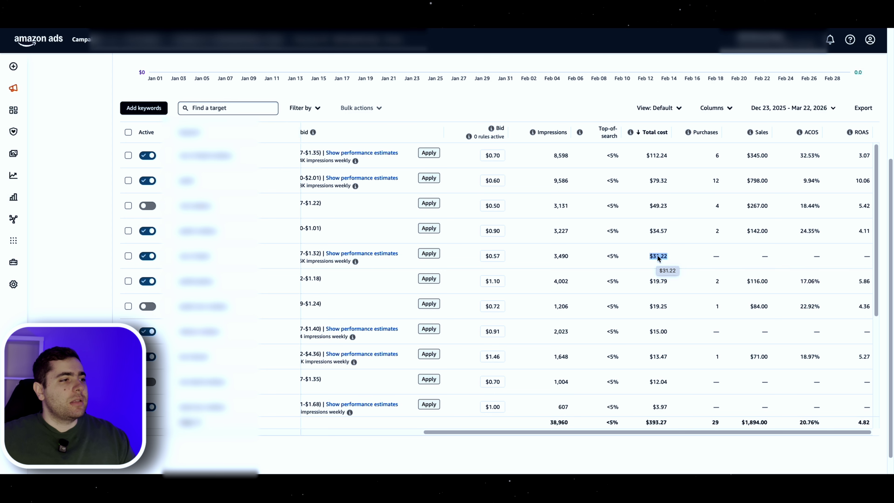
{"action": "left_click", "coordinate": [649, 256]}
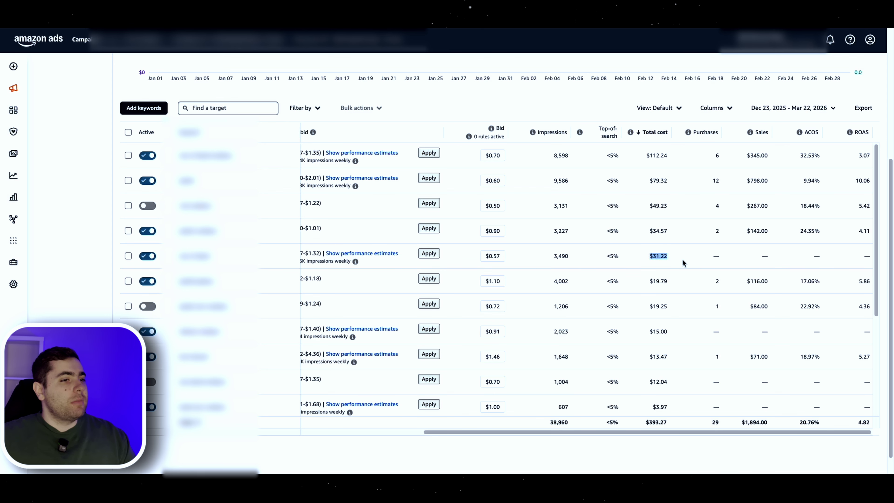
{"action": "scroll", "coordinate": [689, 285], "scroll_direction": "down", "scroll_amount": 5}
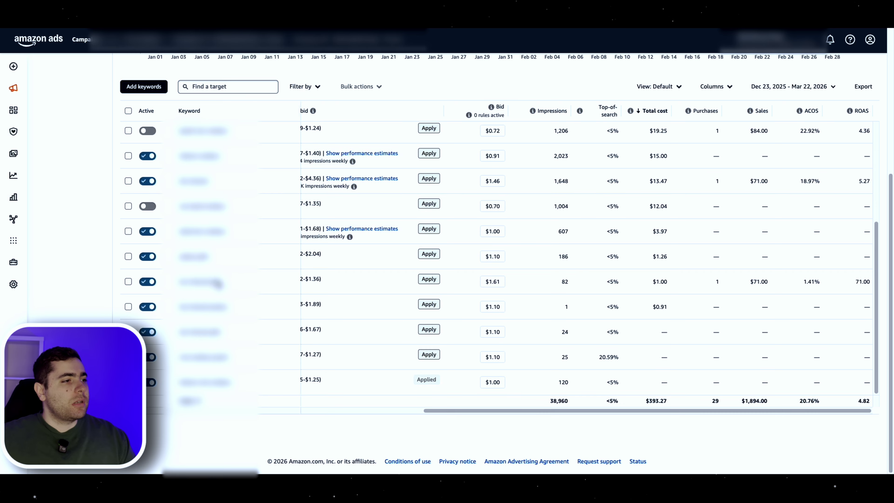
{"action": "double_click", "coordinate": [218, 282]}
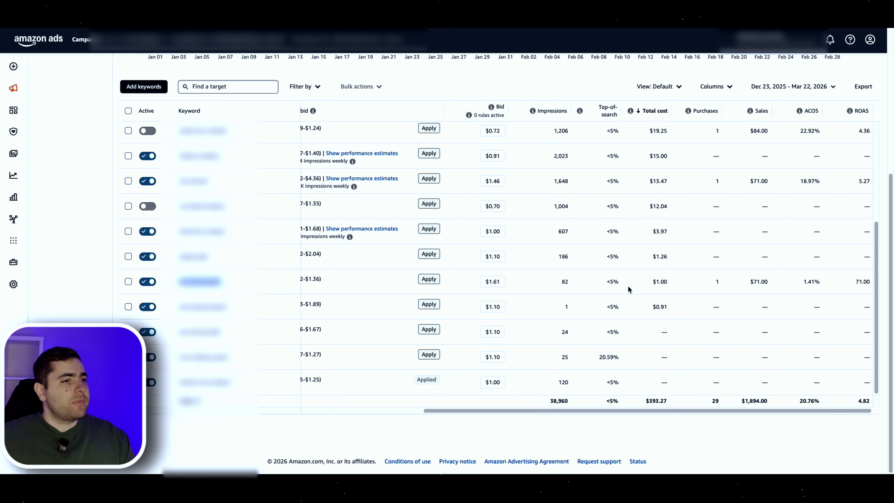
{"action": "left_click_drag", "start_coordinate": [645, 286], "coordinate": [671, 281]}
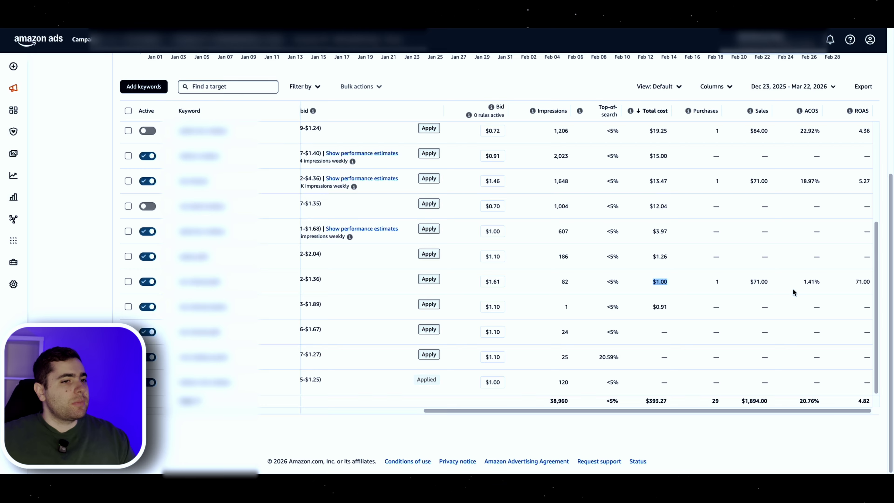
{"action": "left_click", "coordinate": [501, 286]}
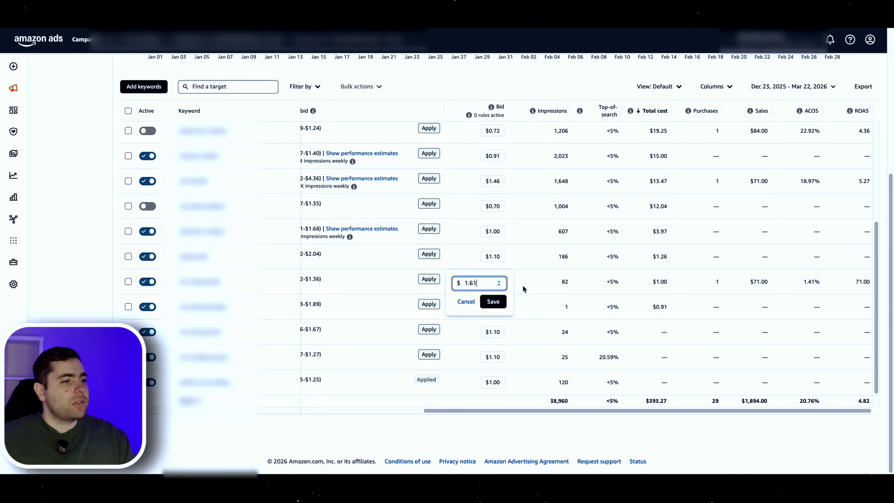
{"action": "left_click", "coordinate": [463, 301]}
{"action": "left_click", "coordinate": [489, 285]}
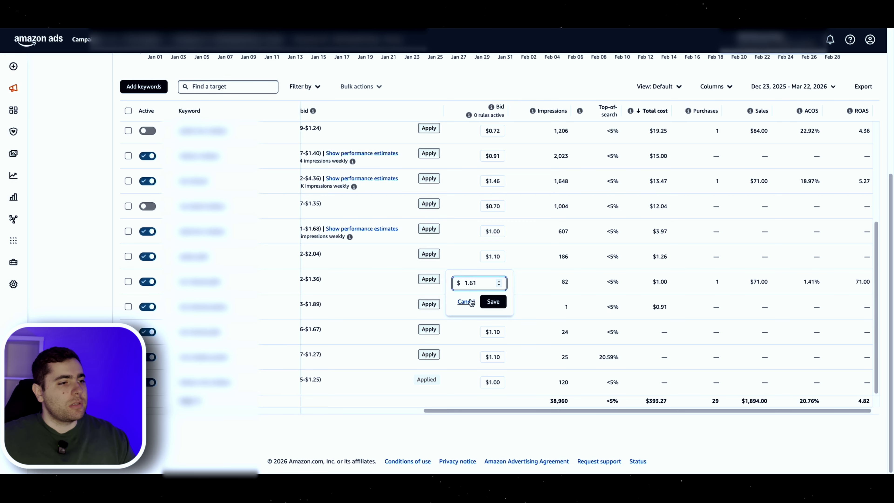
{"action": "left_click", "coordinate": [466, 302]}
Step: Increase the bid of the low-ACOS keyword with the $1.61 bid by 10% and clear the row selection
{"action": "left_click", "coordinate": [128, 281]}
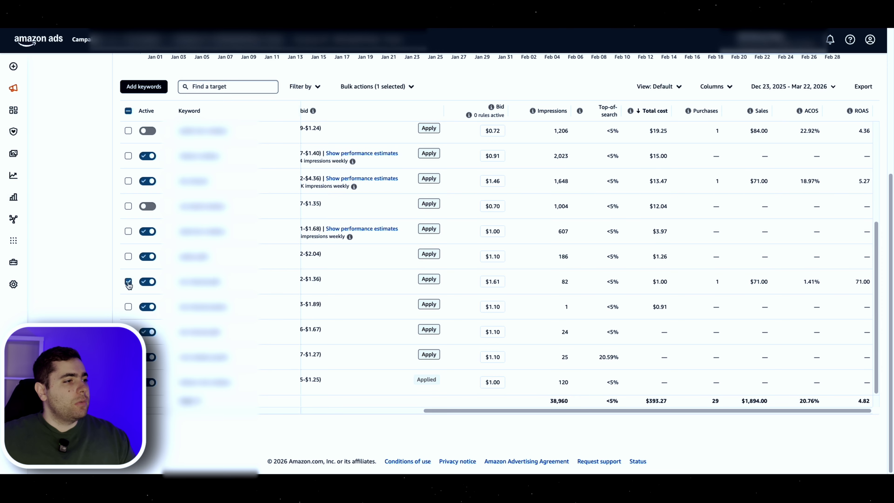
{"action": "left_click", "coordinate": [376, 86]}
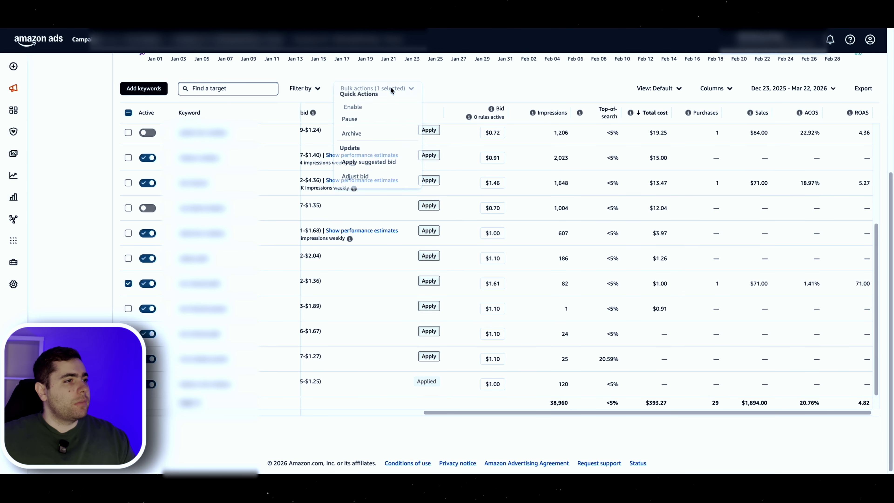
{"action": "left_click", "coordinate": [369, 176]}
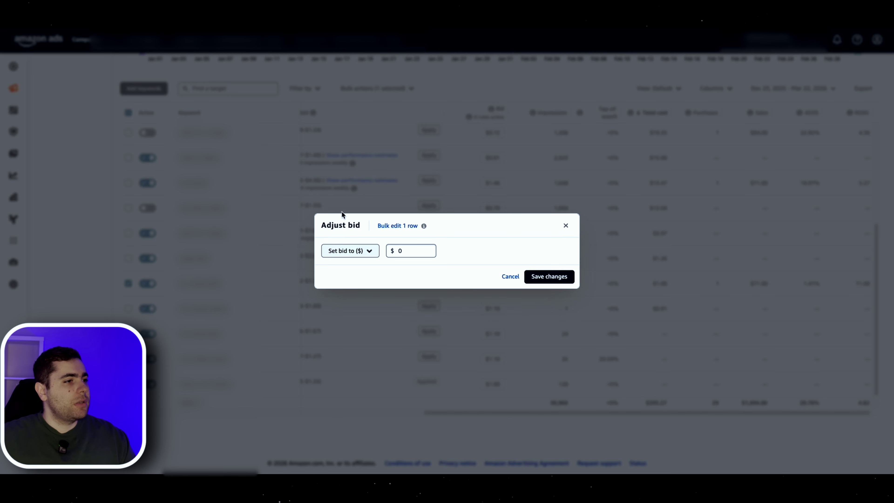
{"action": "left_click", "coordinate": [347, 251]}
{"action": "left_click", "coordinate": [368, 190]}
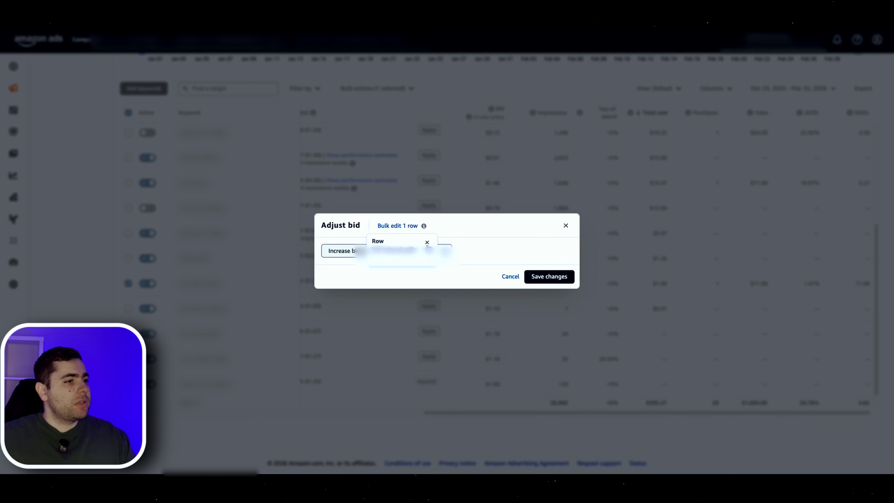
{"action": "left_click", "coordinate": [414, 251]}
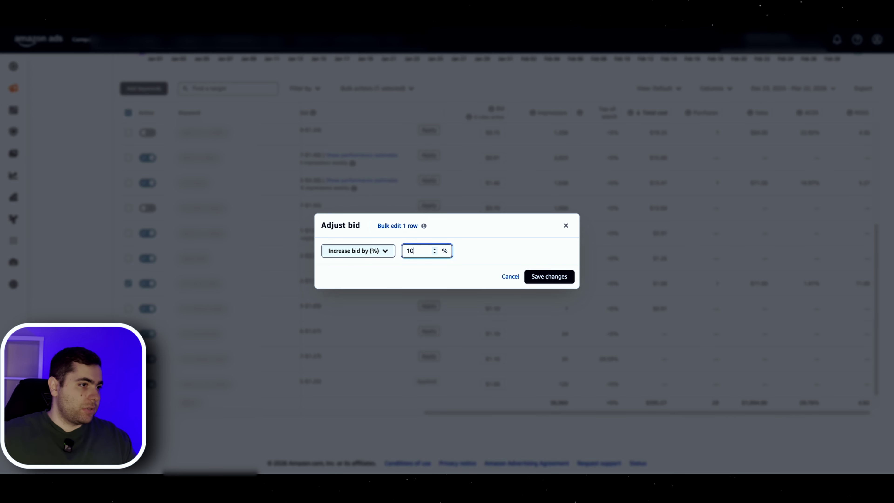
{"action": "left_click", "coordinate": [556, 277]}
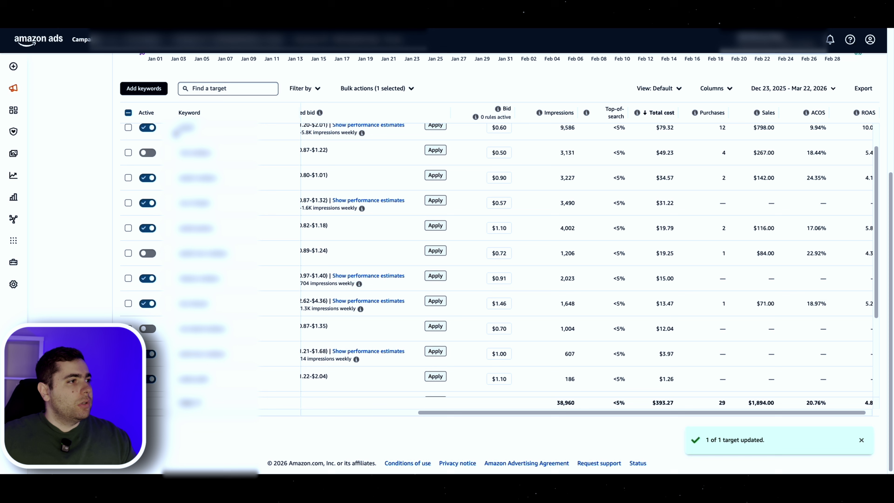
{"action": "left_click", "coordinate": [129, 112]}
{"action": "left_click", "coordinate": [128, 113]}
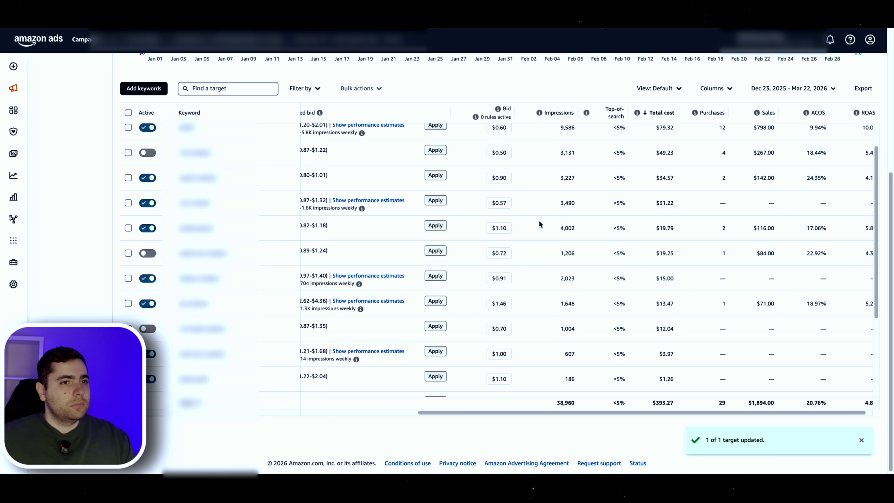
Step: Set the keyword table's date range to Last 30 days and examine the total cost and ACOS of the costliest keywords
{"action": "scroll", "coordinate": [632, 190], "scroll_direction": "up", "scroll_amount": 3}
{"action": "left_click", "coordinate": [790, 176]}
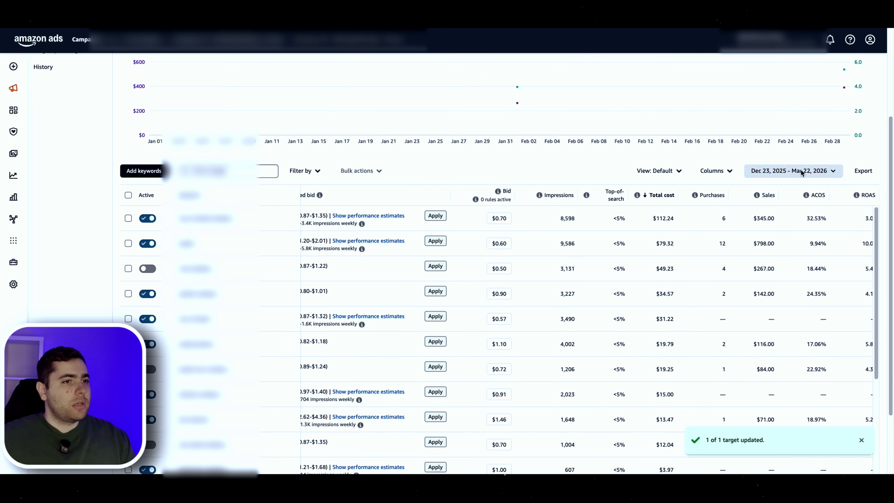
{"action": "left_click", "coordinate": [579, 251]}
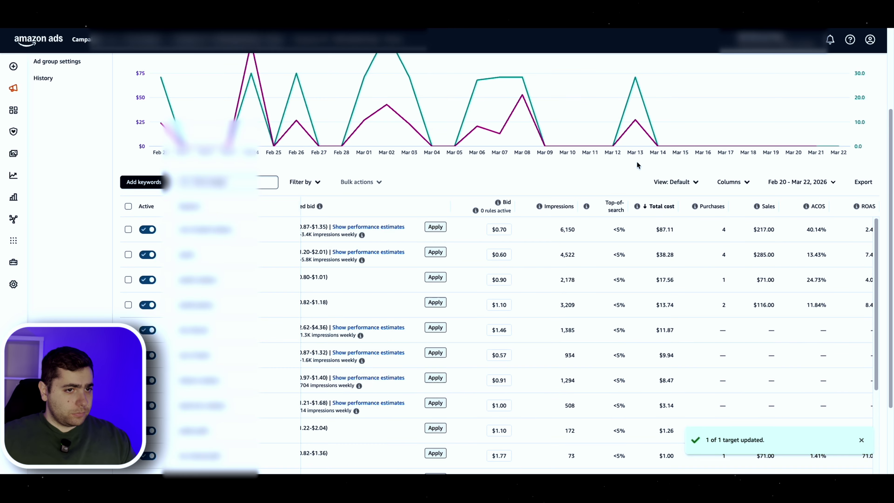
{"action": "scroll", "coordinate": [638, 166], "scroll_direction": "down", "scroll_amount": 1}
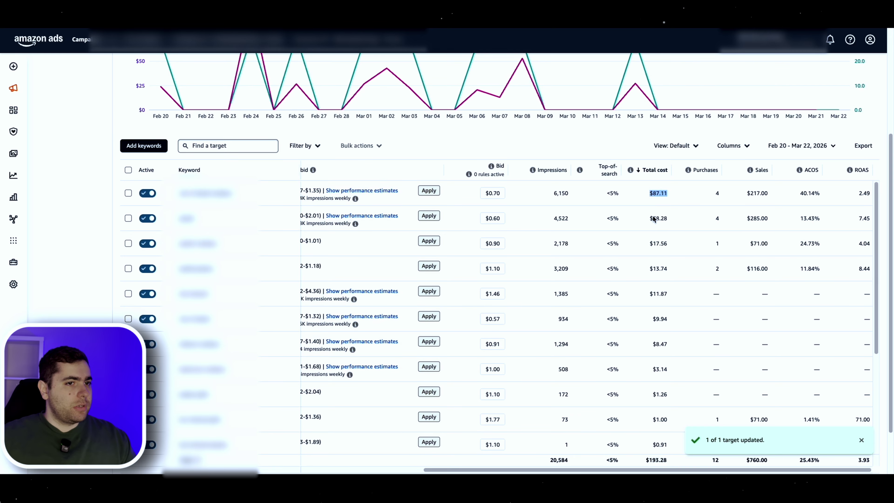
{"action": "left_click_drag", "start_coordinate": [649, 268], "coordinate": [667, 270]}
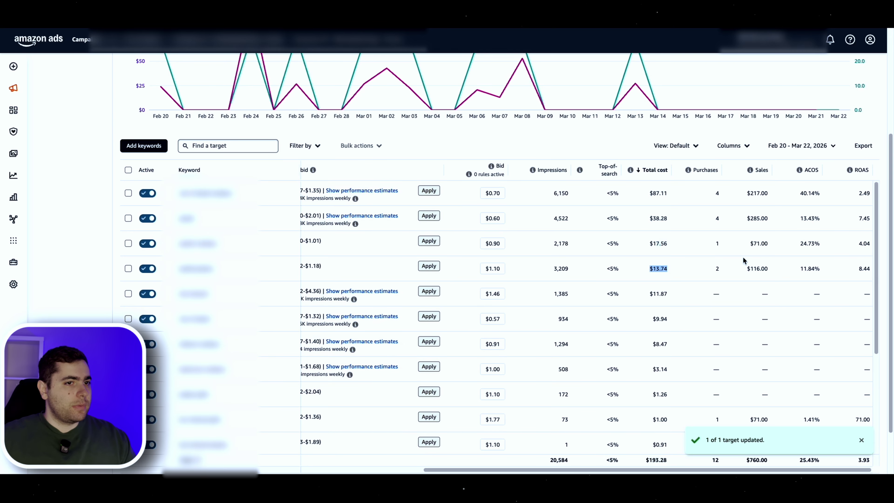
{"action": "left_click", "coordinate": [804, 194]}
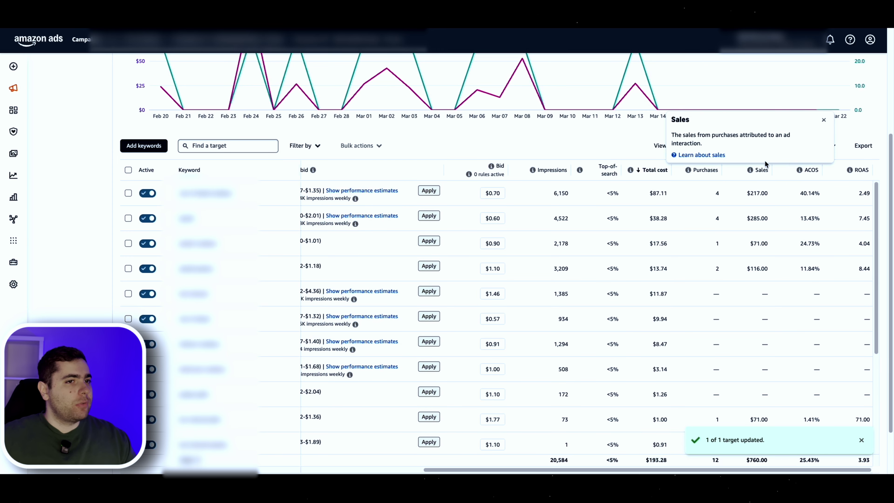
Step: Narrow the keyword table's date range to Last 7 days to check recent spend
{"action": "mouse_move", "coordinate": [799, 170]}
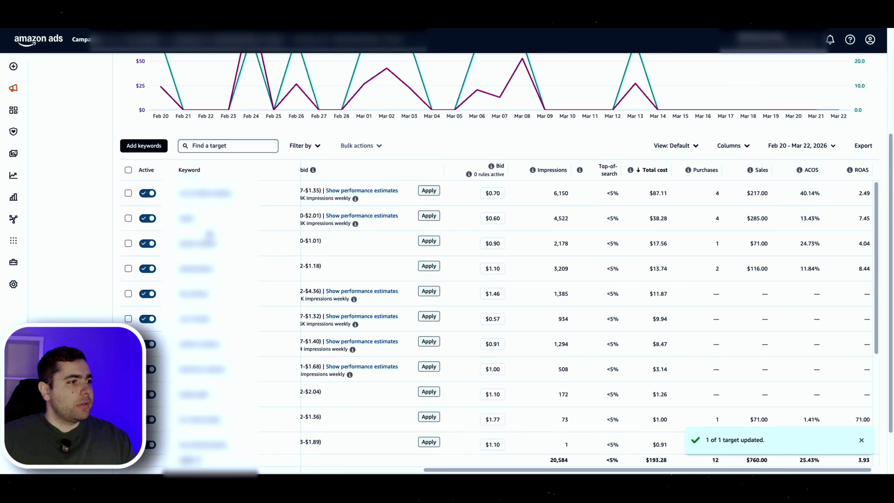
{"action": "left_click", "coordinate": [781, 151]}
{"action": "left_click", "coordinate": [610, 185]}
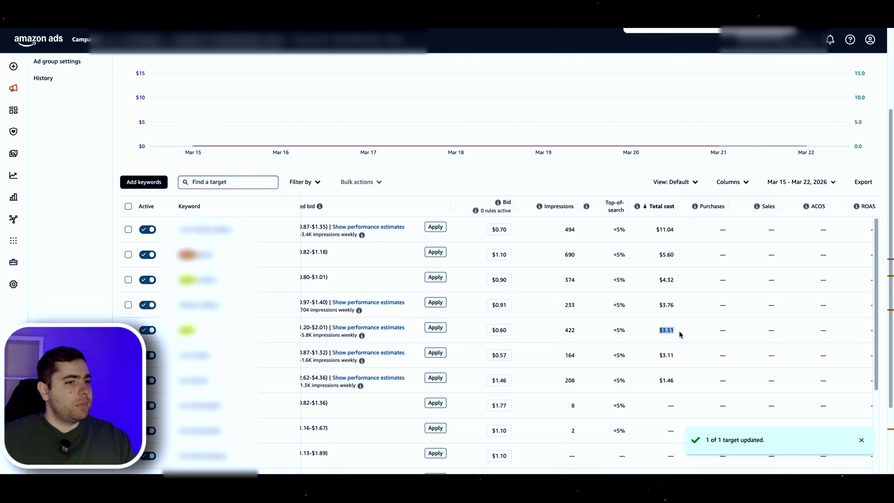
Step: Set the keyword table's date range to Mar 8 - Mar 14, 2026
{"action": "left_click", "coordinate": [815, 180]}
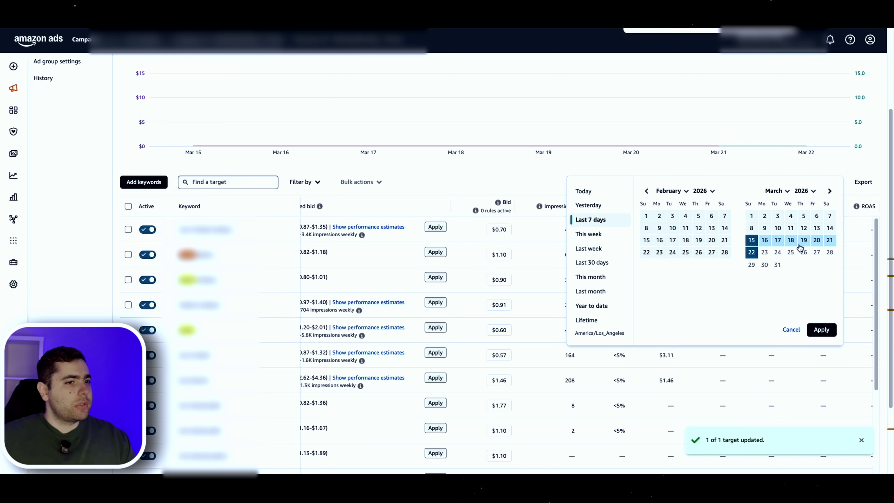
{"action": "left_click", "coordinate": [751, 227]}
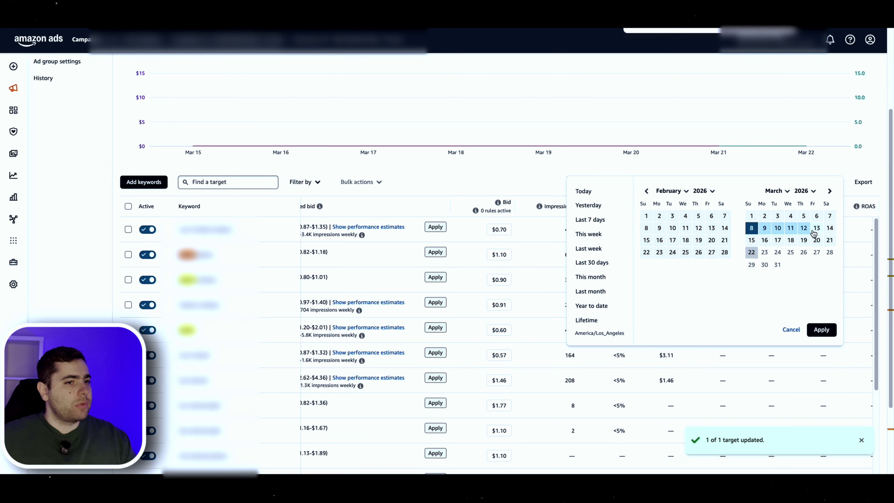
{"action": "left_click", "coordinate": [830, 227]}
{"action": "left_click", "coordinate": [822, 330]}
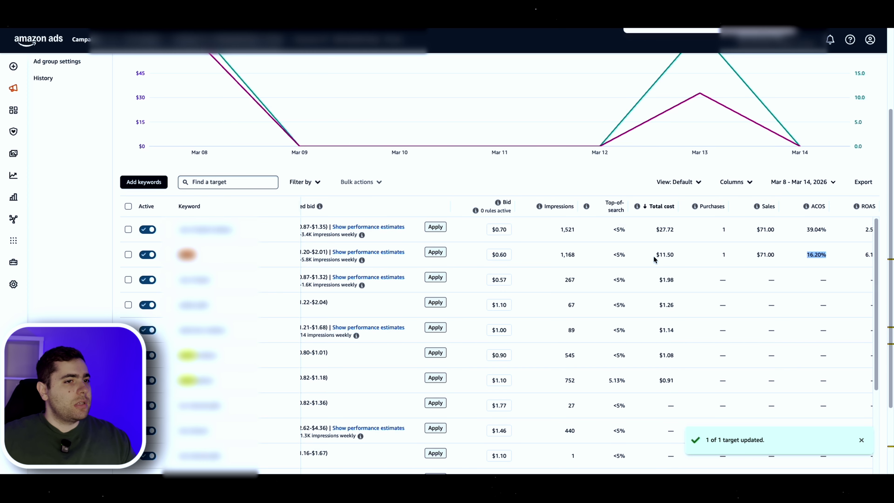
Step: Set the keyword table's date range to Last 7 days and compare the total cost of the keyword with the $0.60 bid
{"action": "left_click_drag", "start_coordinate": [653, 257], "coordinate": [678, 255]}
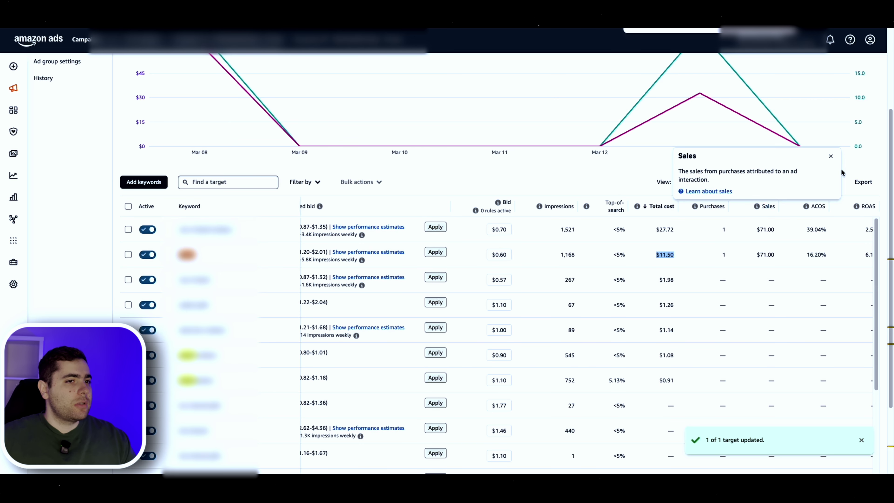
{"action": "left_click", "coordinate": [820, 182]}
{"action": "left_click", "coordinate": [608, 221]}
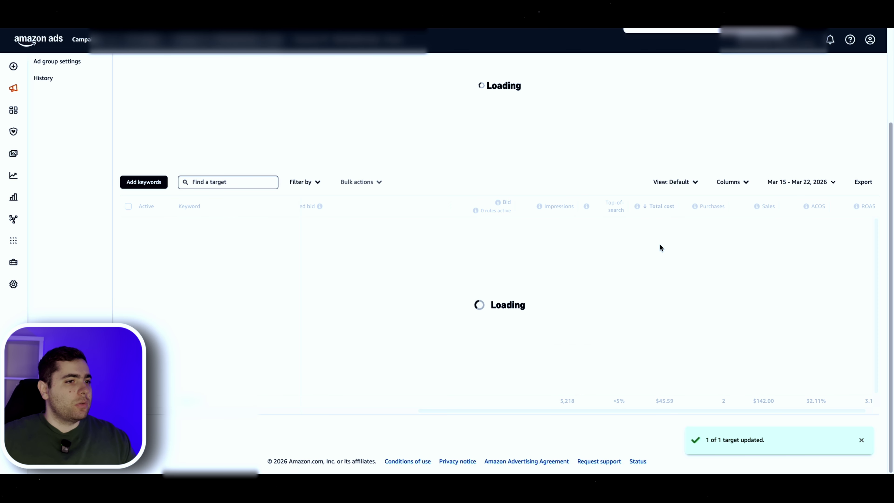
{"action": "left_click_drag", "start_coordinate": [677, 330], "coordinate": [661, 332]}
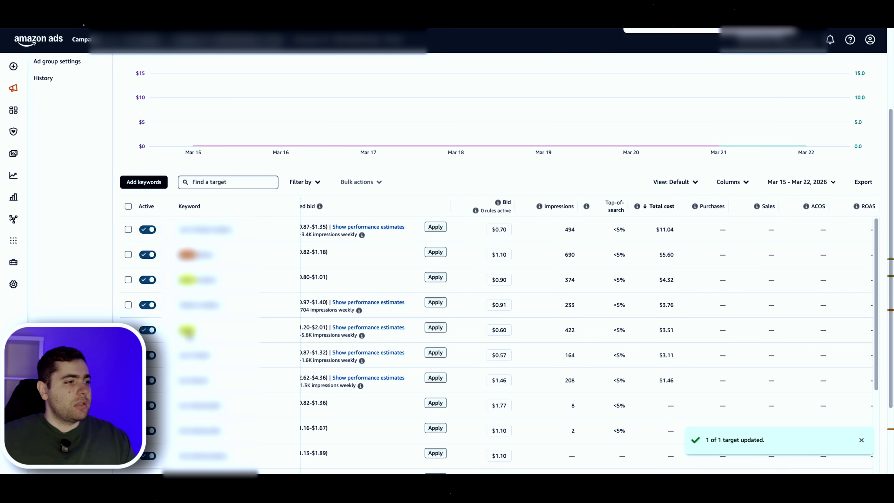
Step: Increase the bid of the keyword with the $0.60 bid by 10% and save the change
{"action": "left_click", "coordinate": [128, 329]}
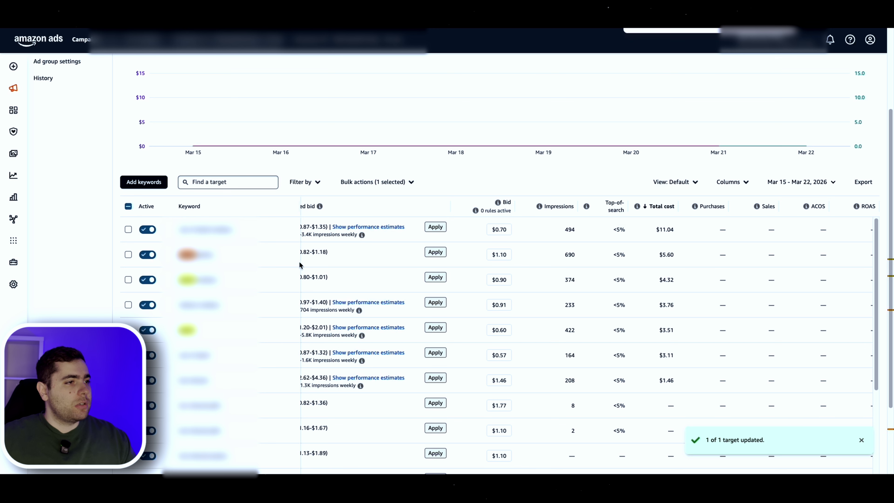
{"action": "left_click", "coordinate": [373, 183]}
{"action": "left_click", "coordinate": [366, 270]}
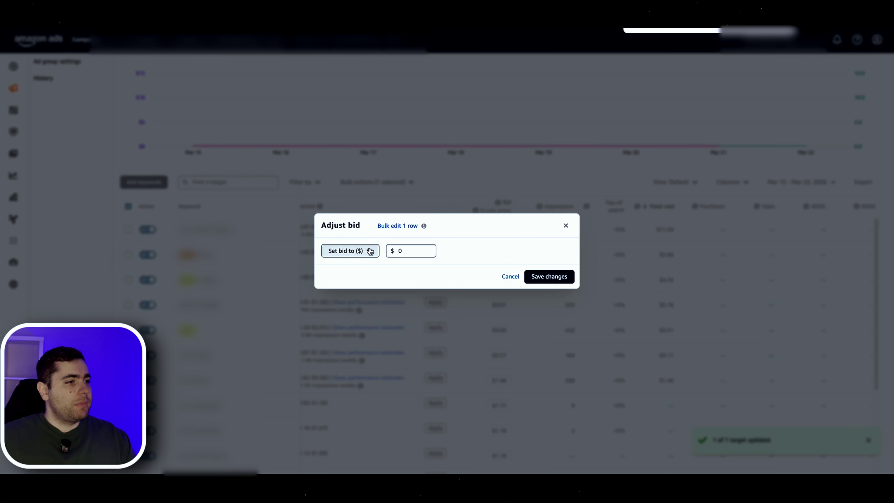
{"action": "left_click", "coordinate": [360, 254]}
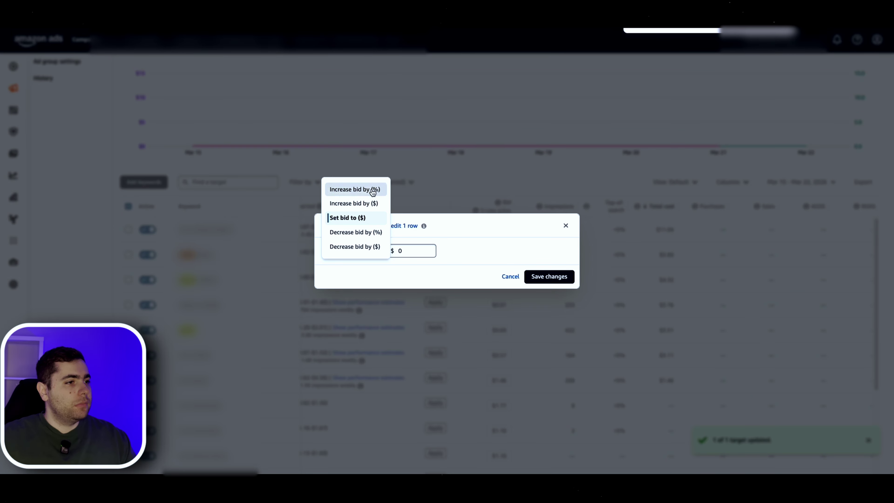
{"action": "left_click", "coordinate": [371, 190]}
{"action": "left_click", "coordinate": [433, 253]}
{"action": "key", "text": "ctrl+a"}
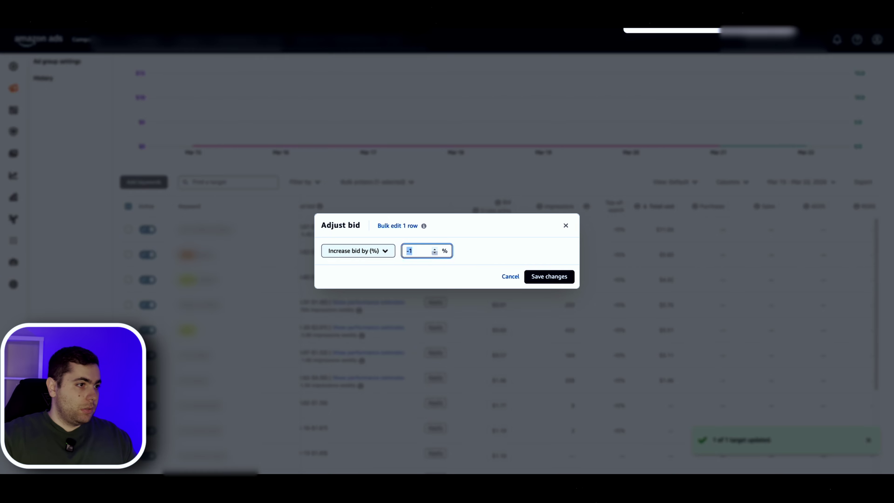
{"action": "type", "text": "10"}
{"action": "left_click", "coordinate": [549, 277]}
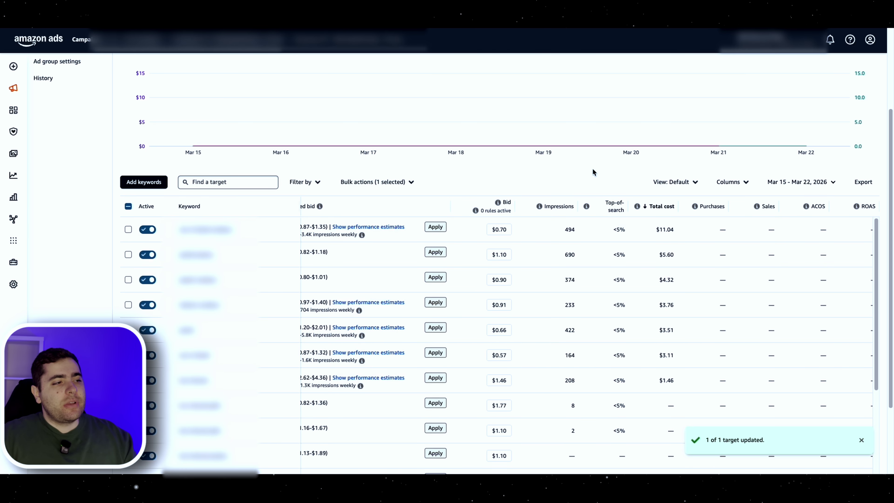
Step: Review the ad group's performance chart and set the keyword table's date range to Dec 23, 2025 - Mar 21, 2026
{"action": "scroll", "coordinate": [592, 168], "scroll_direction": "up", "scroll_amount": 3}
{"action": "scroll", "coordinate": [464, 200], "scroll_direction": "down", "scroll_amount": 1}
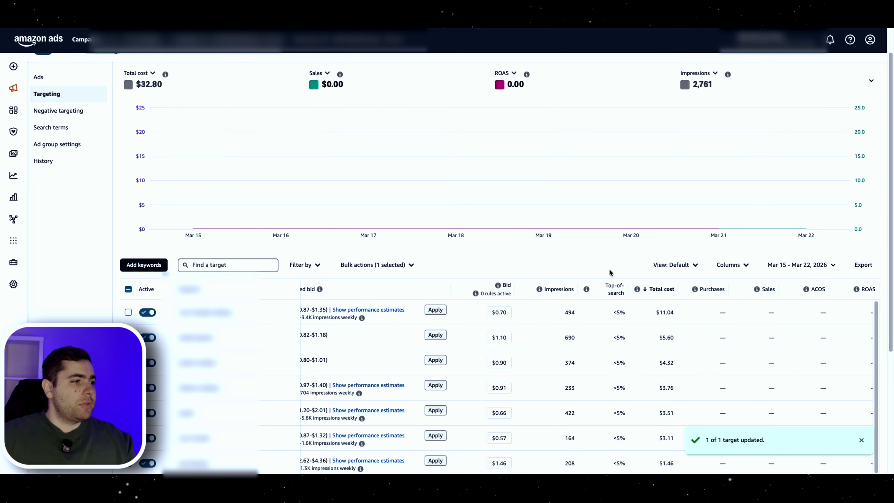
{"action": "scroll", "coordinate": [576, 269], "scroll_direction": "down", "scroll_amount": 1}
{"action": "scroll", "coordinate": [368, 261], "scroll_direction": "up", "scroll_amount": 1}
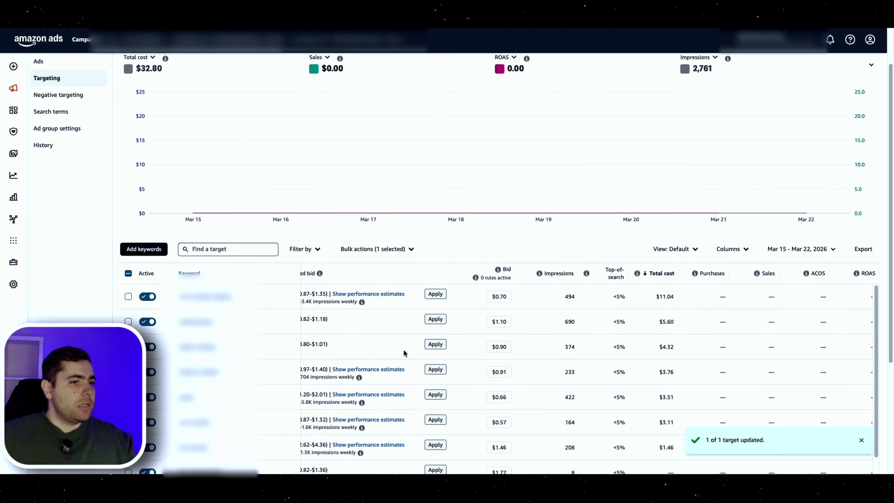
{"action": "mouse_move", "coordinate": [810, 269]}
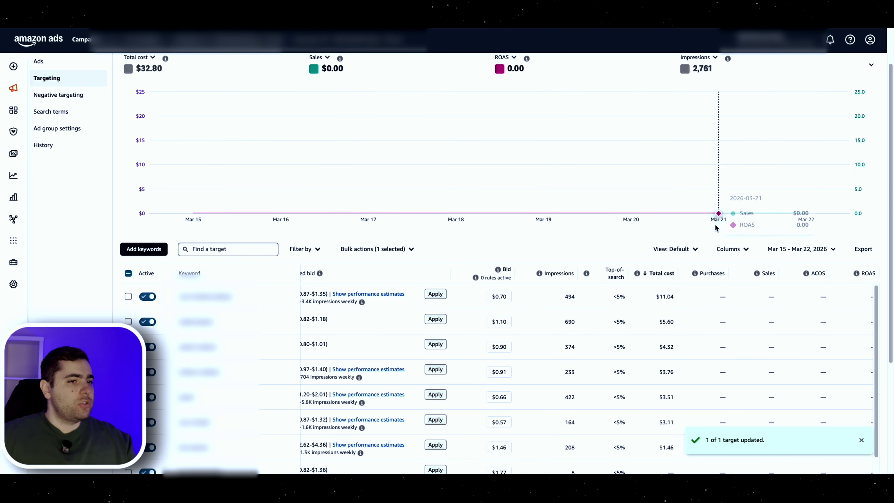
{"action": "left_click", "coordinate": [772, 249]}
{"action": "left_click", "coordinate": [646, 258]}
{"action": "left_click", "coordinate": [647, 257]}
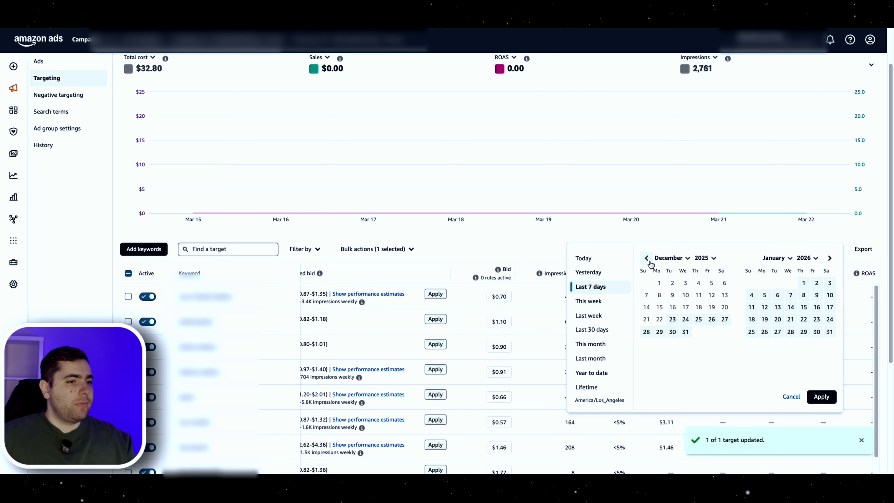
{"action": "left_click", "coordinate": [672, 319]}
{"action": "left_click", "coordinate": [829, 258]}
{"action": "left_click", "coordinate": [830, 258]}
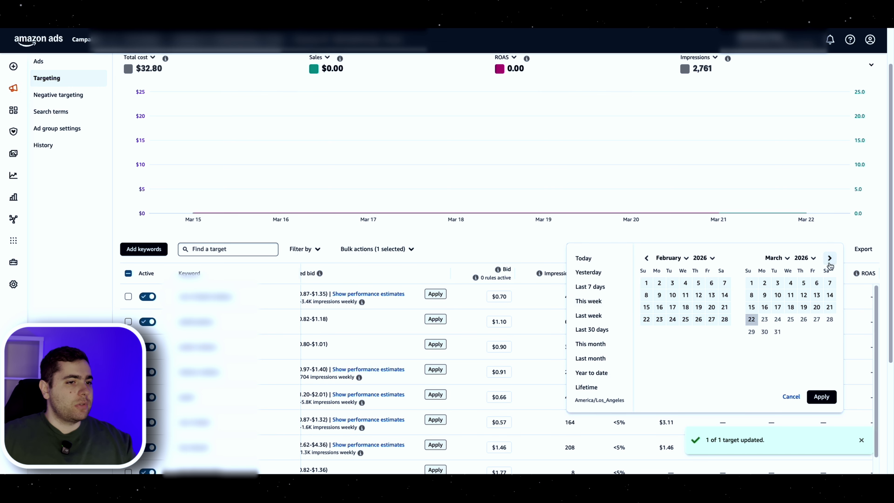
{"action": "left_click", "coordinate": [829, 306]}
{"action": "left_click", "coordinate": [822, 395]}
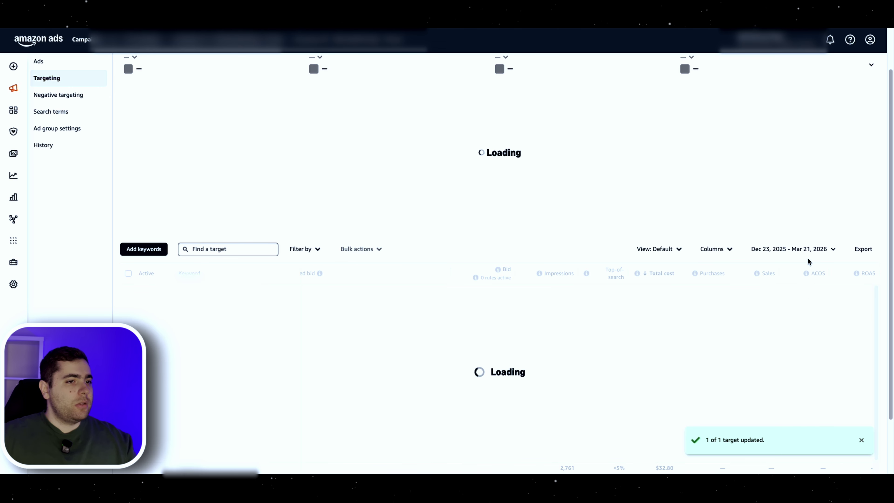
Step: Check keyword performance for Last 30 days and for the custom range Mar 15 - Mar 21, 2026
{"action": "left_click", "coordinate": [806, 253]}
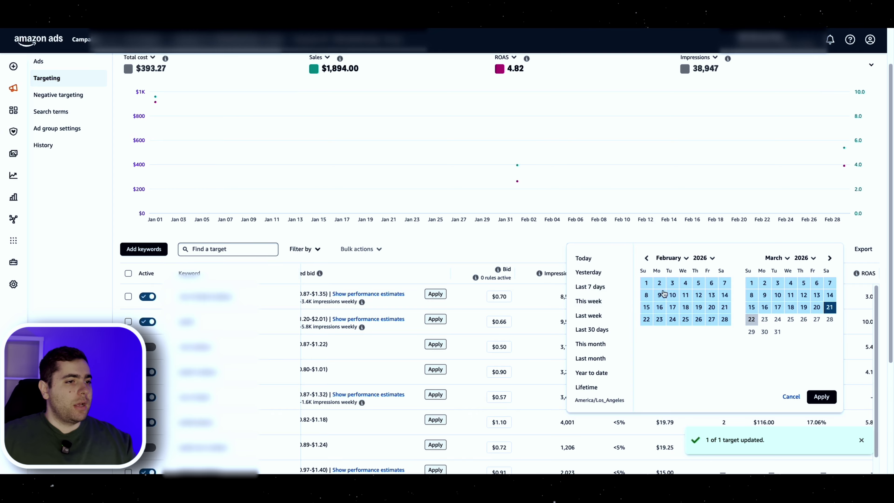
{"action": "left_click", "coordinate": [598, 329]}
{"action": "left_click", "coordinate": [782, 253]}
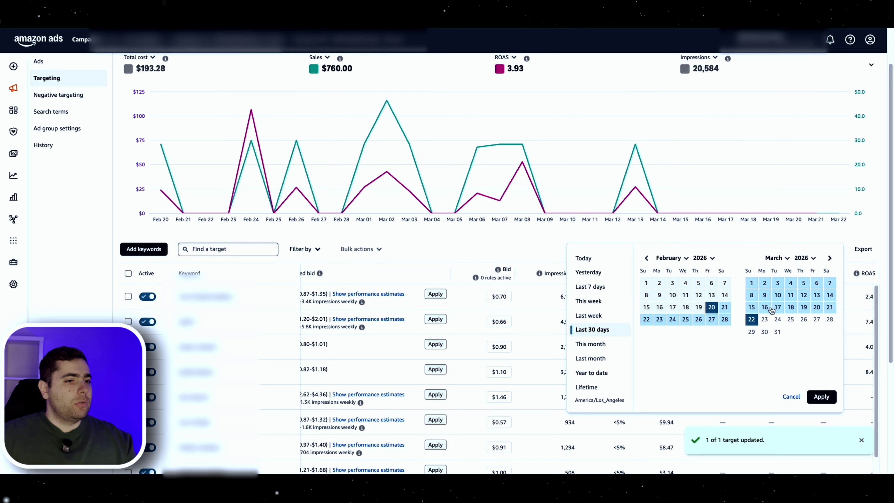
{"action": "left_click", "coordinate": [752, 306]}
{"action": "left_click", "coordinate": [829, 307]}
{"action": "left_click", "coordinate": [822, 395]}
Step: Change the keyword table's date range to the preceding week, Mar 8 - Mar 14, 2026
{"action": "left_click", "coordinate": [809, 252]}
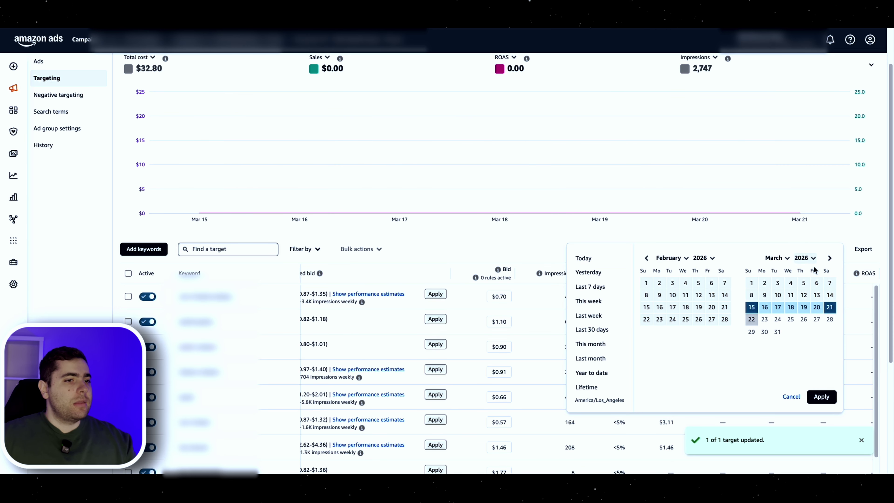
{"action": "left_click", "coordinate": [753, 296]}
{"action": "left_click", "coordinate": [832, 299]}
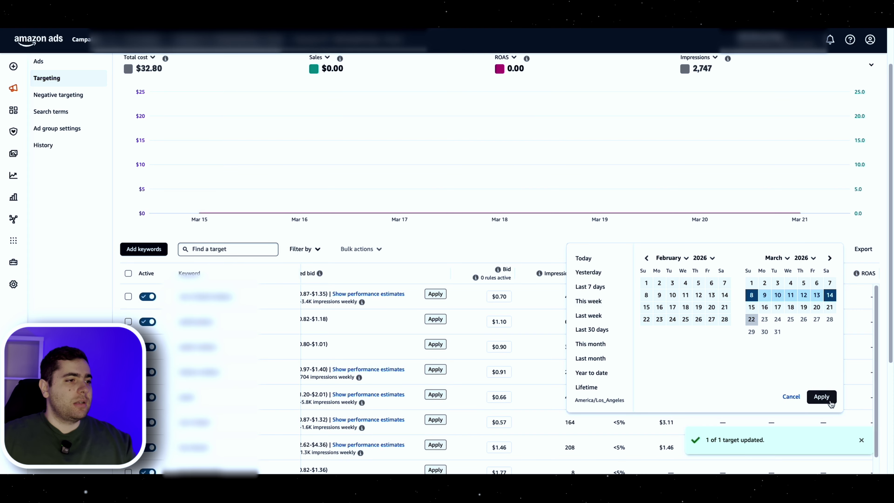
{"action": "left_click", "coordinate": [821, 397]}
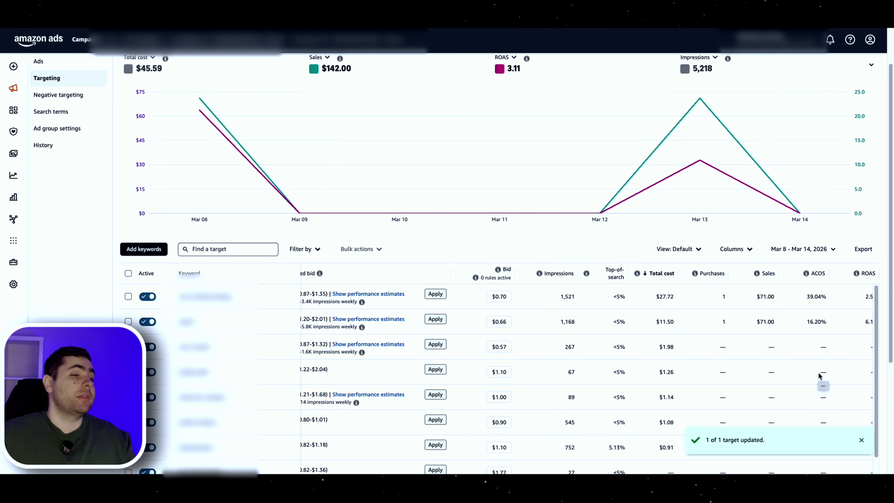
Step: Return to the account's campaign list, set its date range to Yesterday and check the costliest campaign's total cost
{"action": "scroll", "coordinate": [496, 263], "scroll_direction": "up", "scroll_amount": 2}
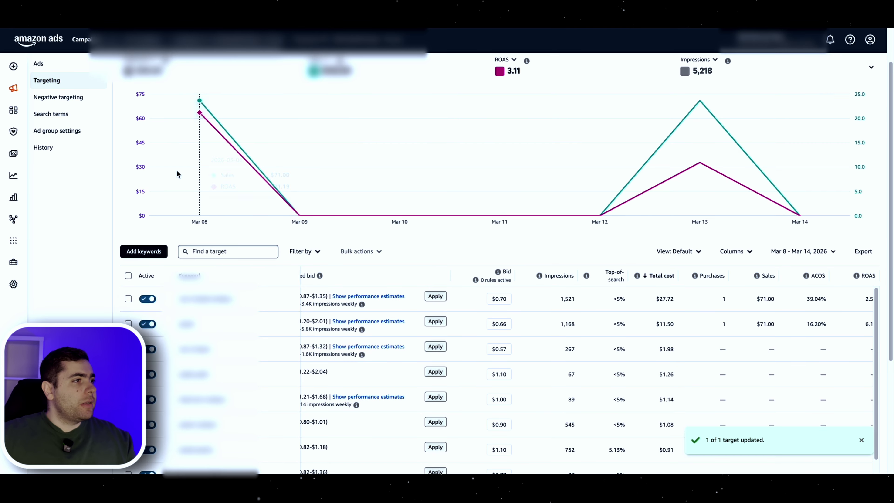
{"action": "mouse_move", "coordinate": [218, 183]}
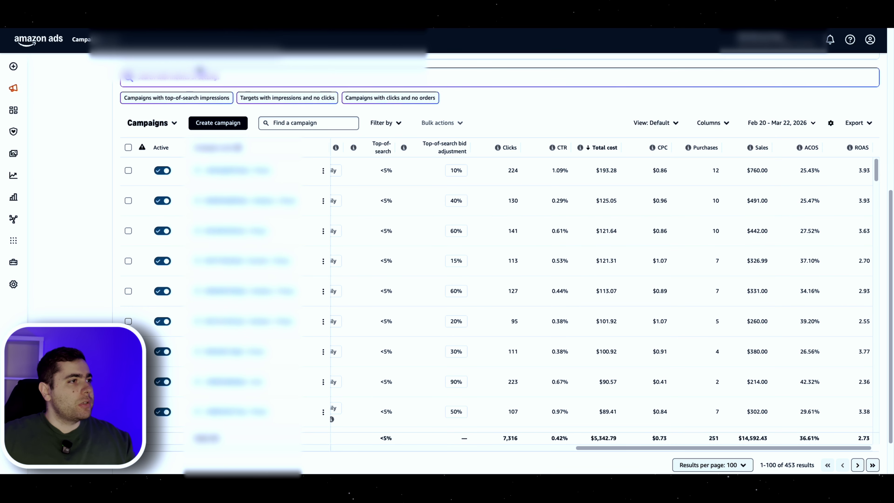
{"action": "scroll", "coordinate": [575, 118], "scroll_direction": "up", "scroll_amount": 1}
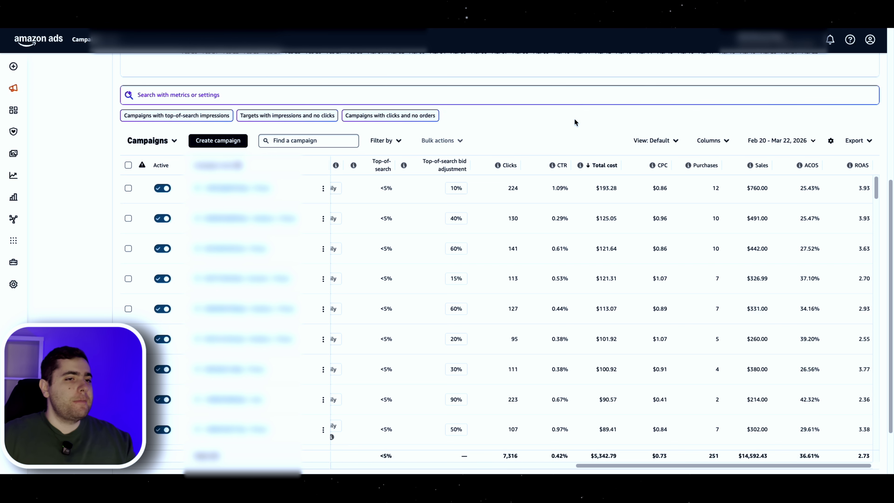
{"action": "left_click", "coordinate": [770, 145]}
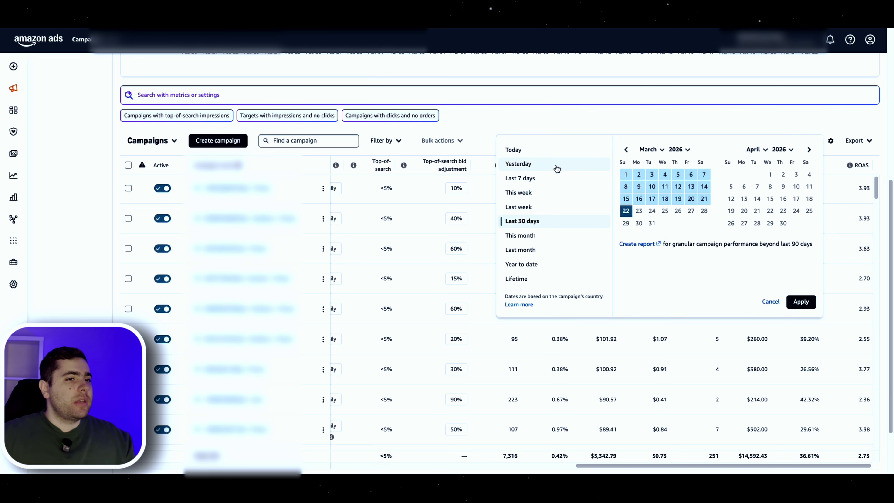
{"action": "left_click", "coordinate": [545, 164]}
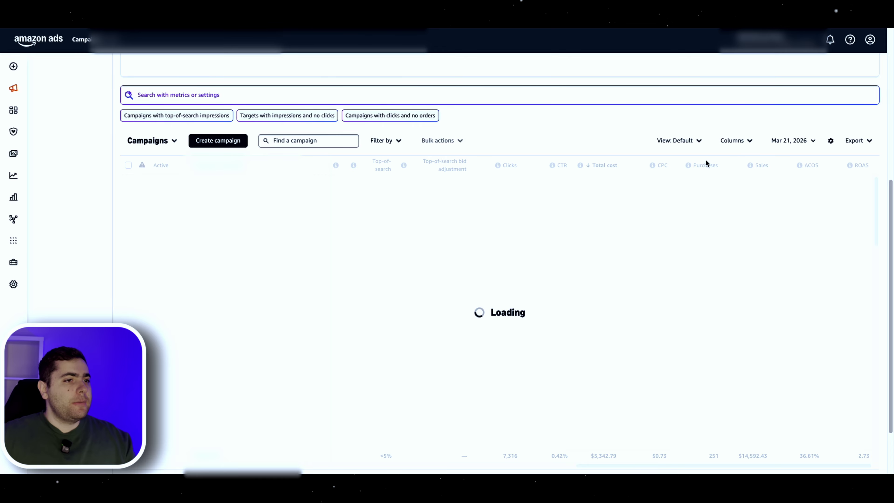
{"action": "scroll", "coordinate": [614, 138], "scroll_direction": "down", "scroll_amount": 1}
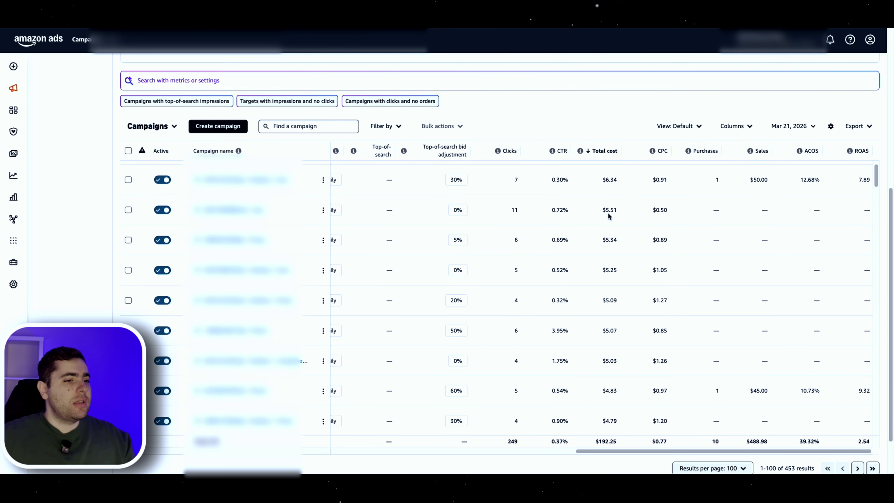
{"action": "scroll", "coordinate": [607, 212], "scroll_direction": "up", "scroll_amount": 1}
{"action": "left_click_drag", "start_coordinate": [602, 193], "coordinate": [620, 195]}
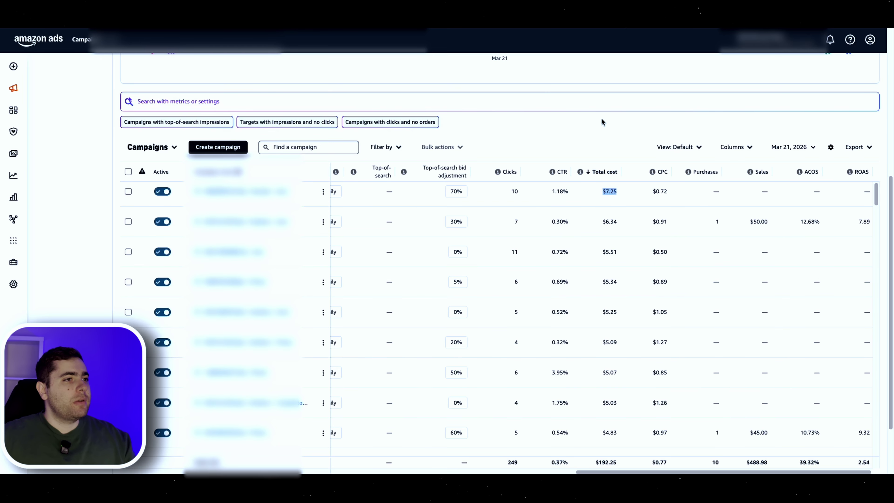
Step: Review yesterday's overall performance and compare the costliest campaign's daily budget with its total cost
{"action": "scroll", "coordinate": [594, 124], "scroll_direction": "up", "scroll_amount": 6}
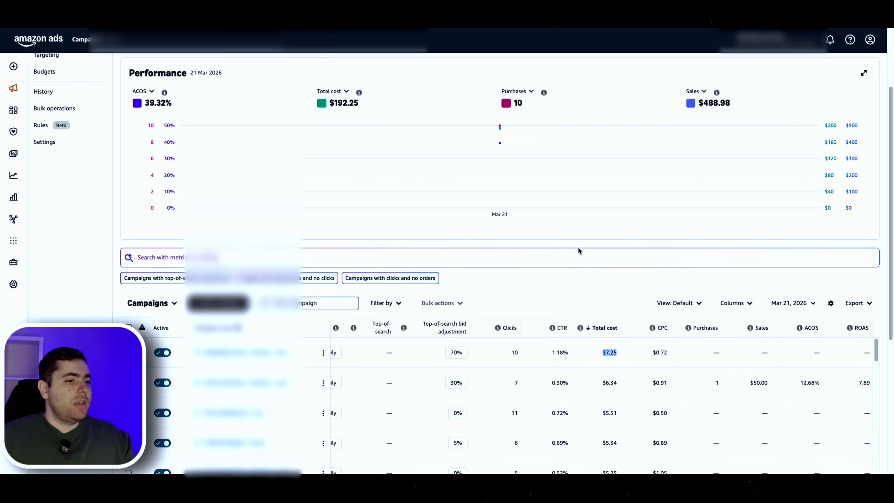
{"action": "scroll", "coordinate": [631, 251], "scroll_direction": "down", "scroll_amount": 2}
{"action": "scroll", "coordinate": [631, 253], "scroll_direction": "down", "scroll_amount": 3}
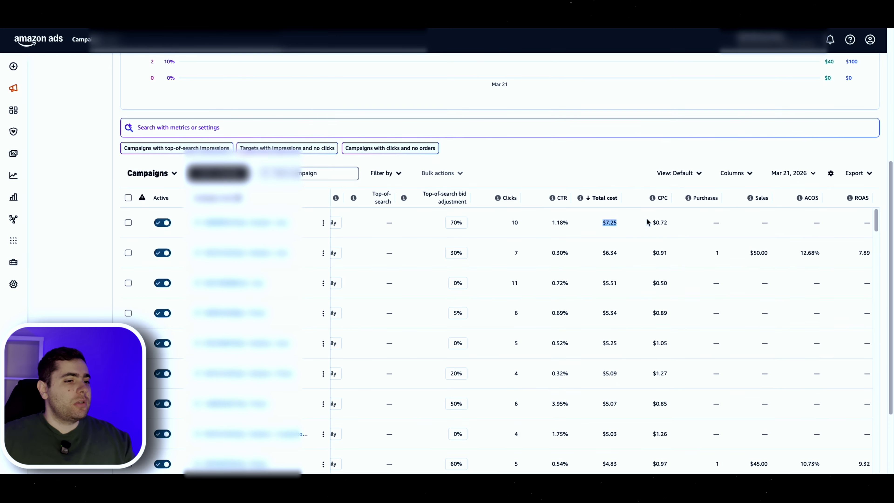
{"action": "scroll", "coordinate": [641, 215], "scroll_direction": "down", "scroll_amount": 2}
{"action": "left_click_drag", "start_coordinate": [614, 440], "coordinate": [537, 441]}
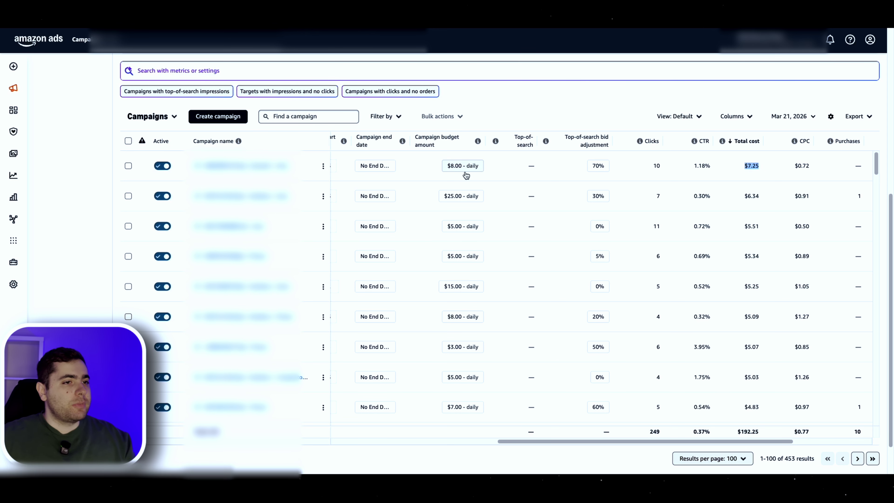
{"action": "scroll", "coordinate": [466, 175], "scroll_direction": "left", "scroll_amount": 3}
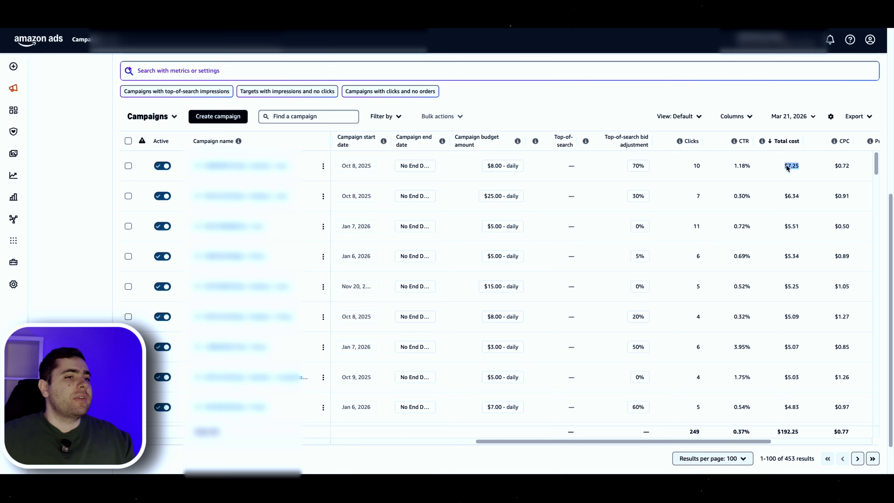
{"action": "left_click", "coordinate": [802, 166]}
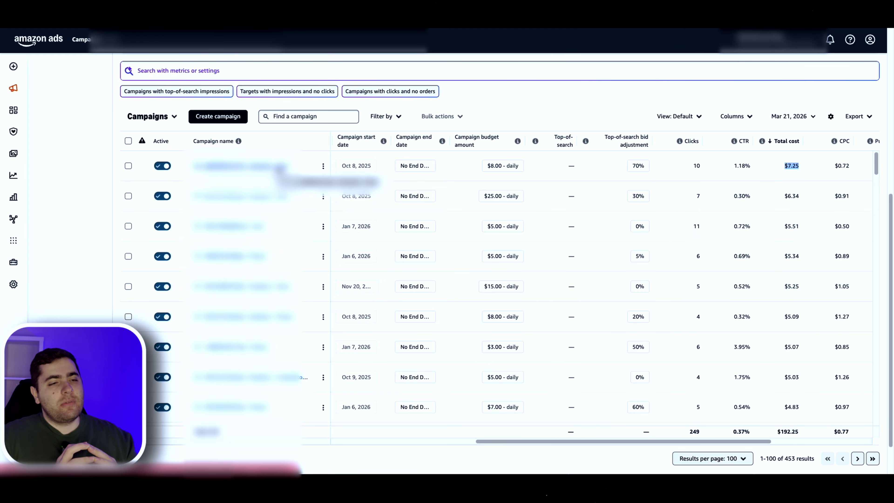
Step: Set the campaign list's date range to Last 7 days and review the overall performance and the costliest campaigns
{"action": "scroll", "coordinate": [728, 360], "scroll_direction": "up", "scroll_amount": 8}
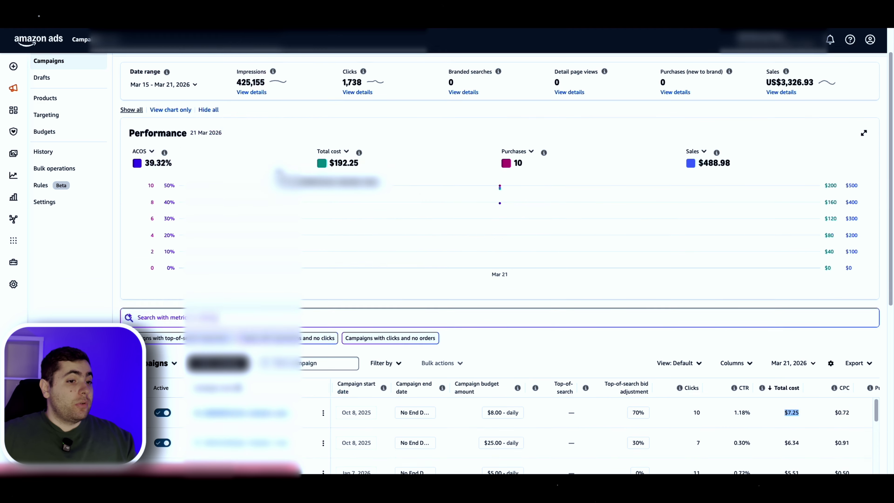
{"action": "left_click", "coordinate": [789, 404]}
{"action": "left_click", "coordinate": [585, 443]}
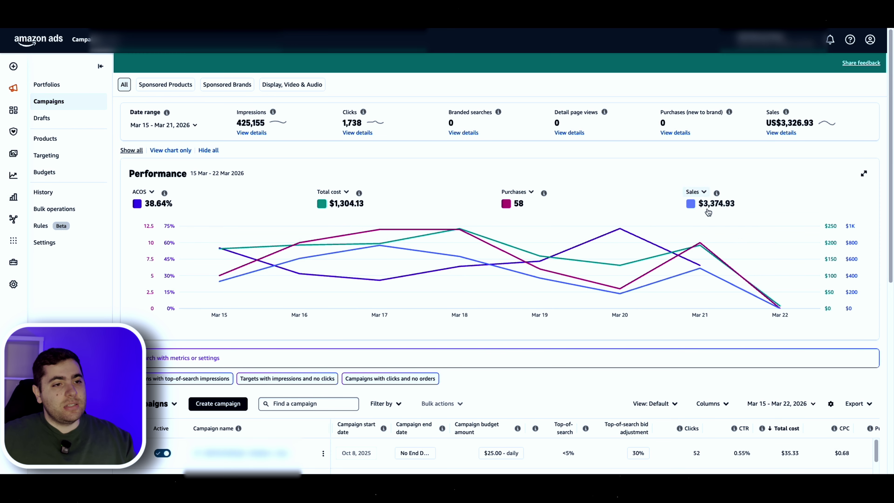
{"action": "scroll", "coordinate": [728, 249], "scroll_direction": "down", "scroll_amount": 3}
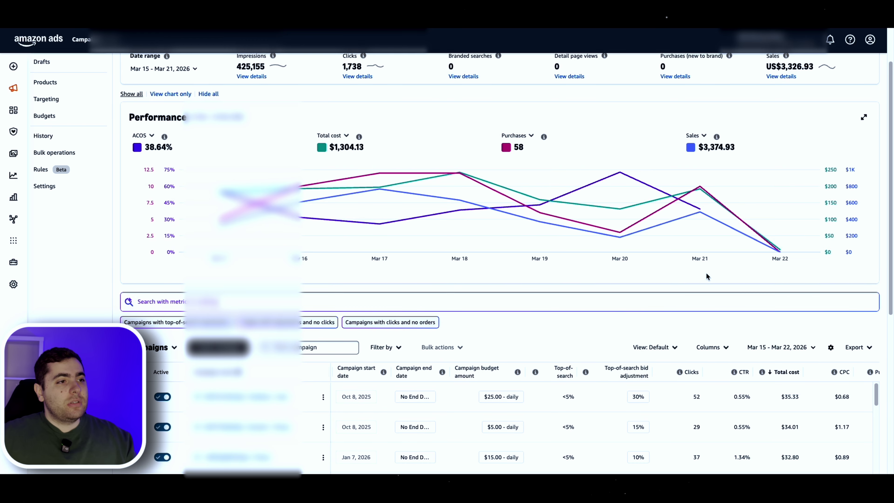
{"action": "scroll", "coordinate": [709, 275], "scroll_direction": "down", "scroll_amount": 8}
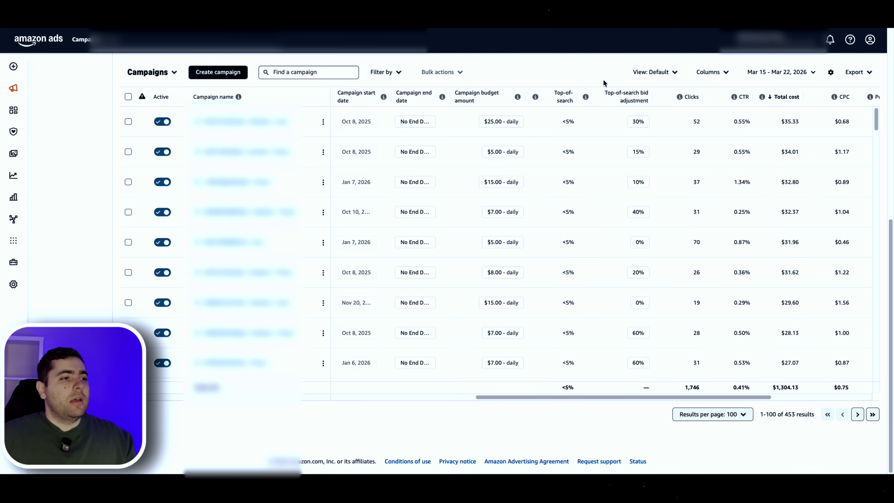
{"action": "scroll", "coordinate": [604, 85], "scroll_direction": "up", "scroll_amount": 1}
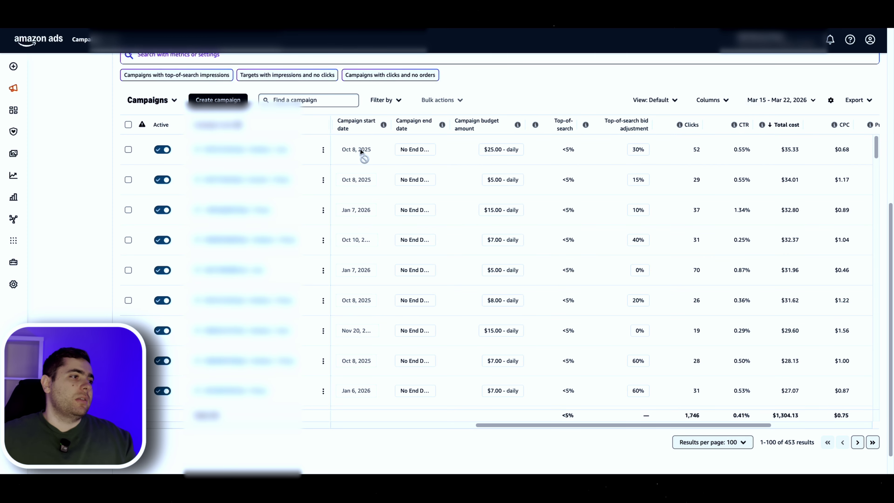